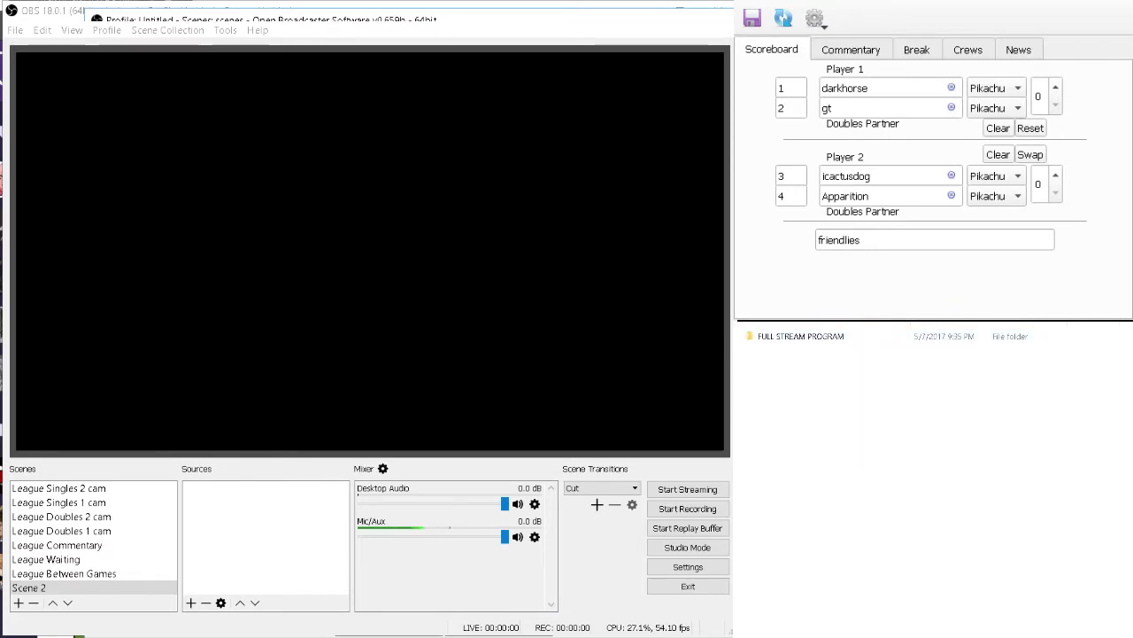
# Open the FULL STREAM PROGRAM folder and look through the images in its Overlays folder.
pyautogui.click(510, 20)
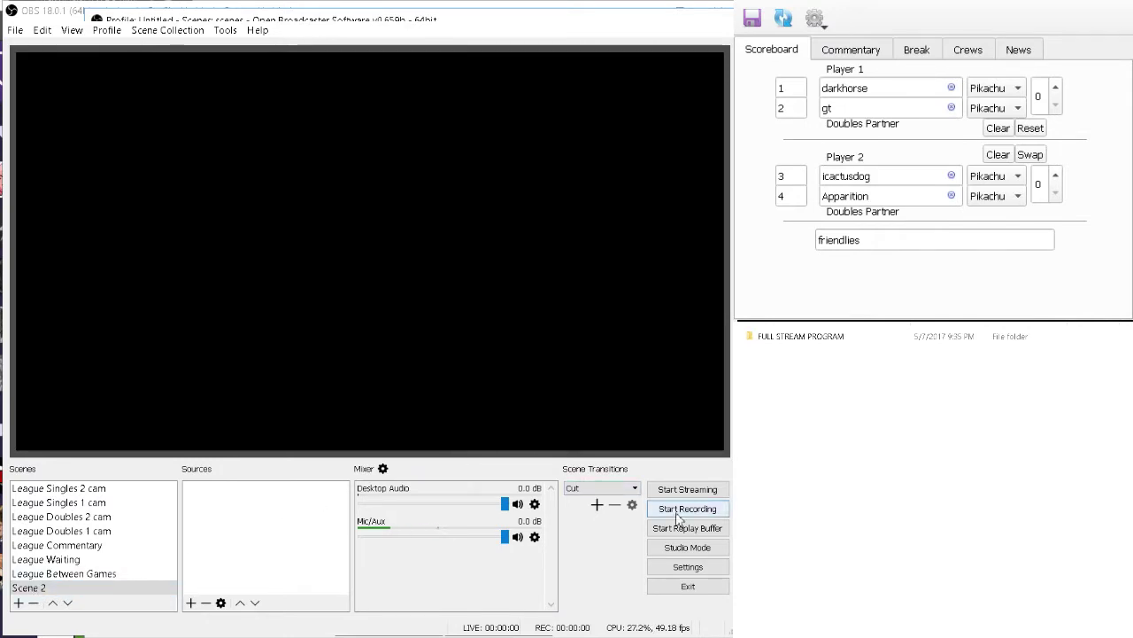
pyautogui.click(1114, 464)
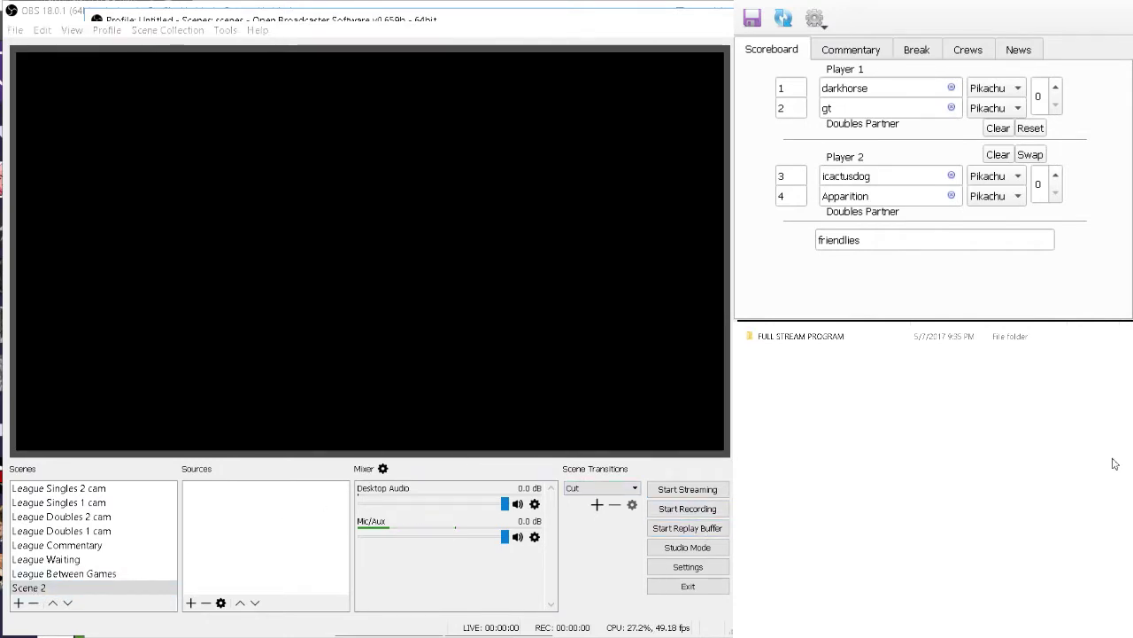
pyautogui.doubleClick(784, 337)
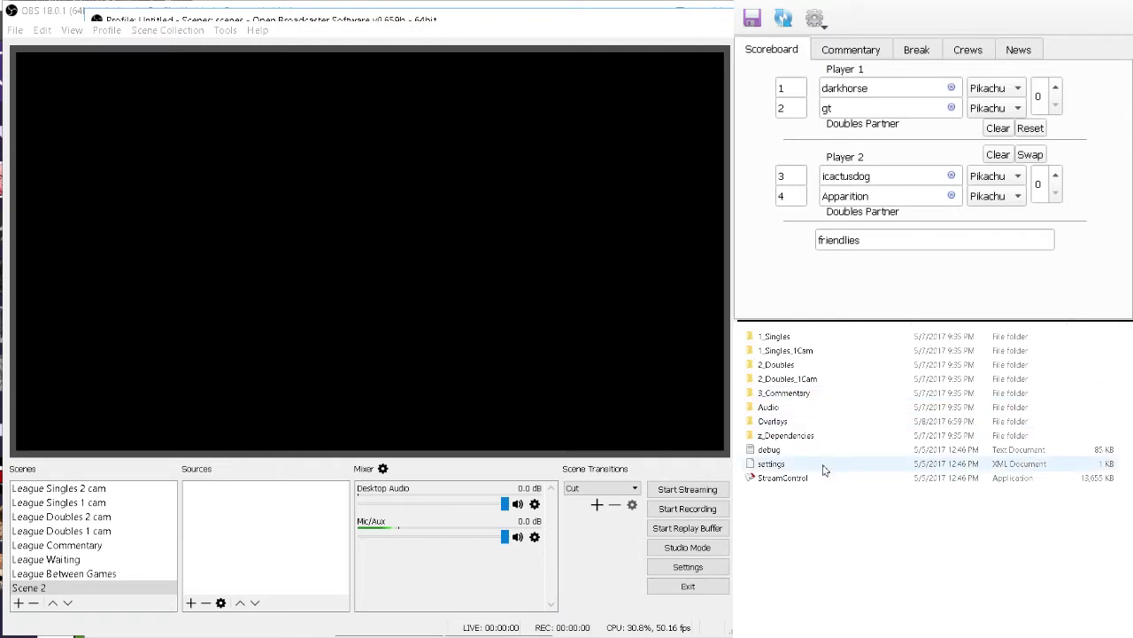
pyautogui.click(783, 422)
pyautogui.doubleClick(784, 421)
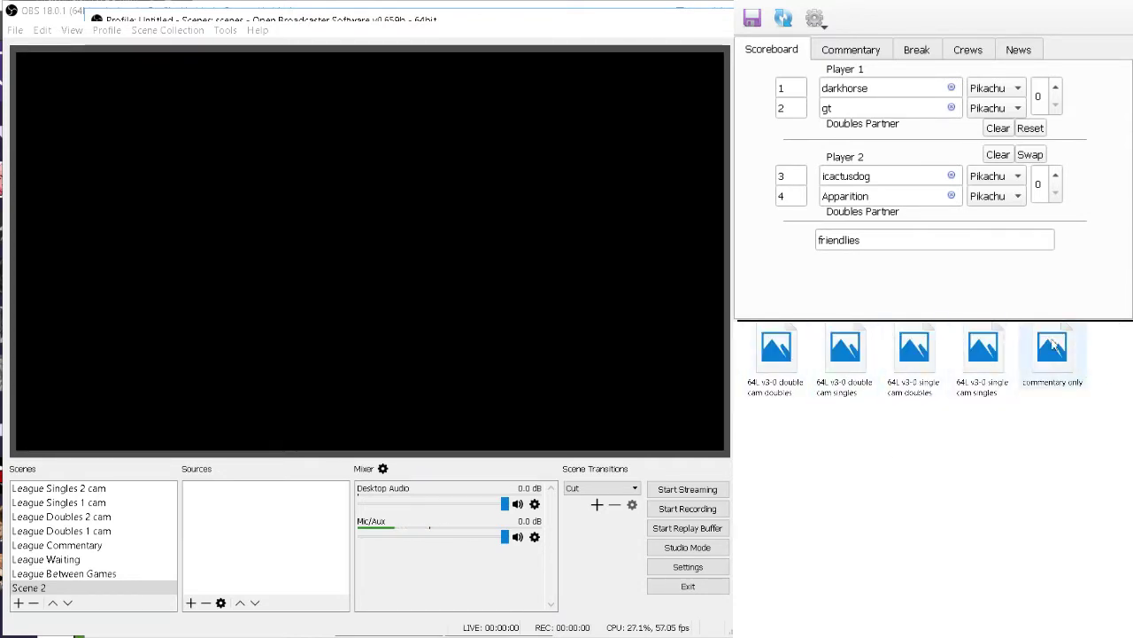
pyautogui.click(773, 348)
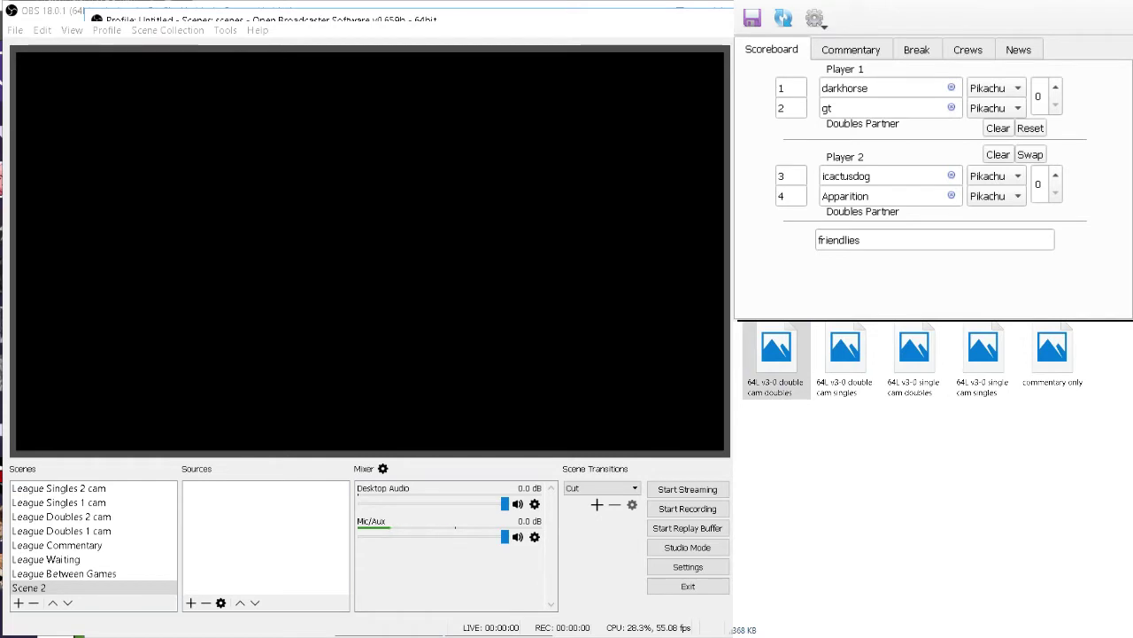
# Return to FULL STREAM PROGRAM, check the z_Dependencies folder's contents, then go back.
pyautogui.hotkey('alt', 'Tab')
pyautogui.hotkey('alt', 'Up')
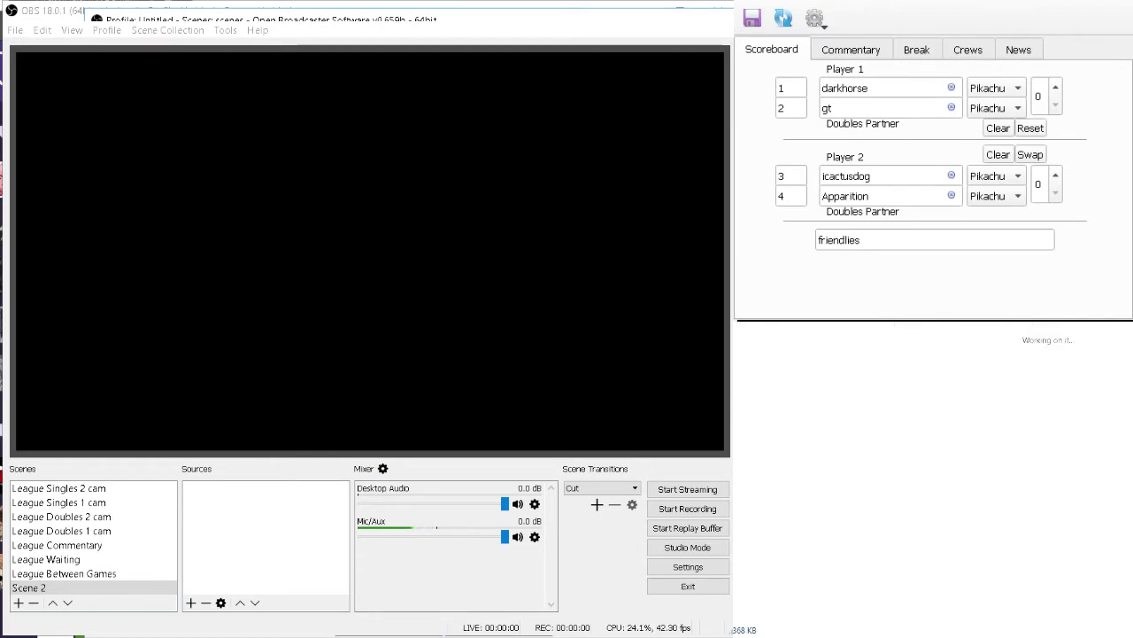
pyautogui.hotkey('alt', 'Tab')
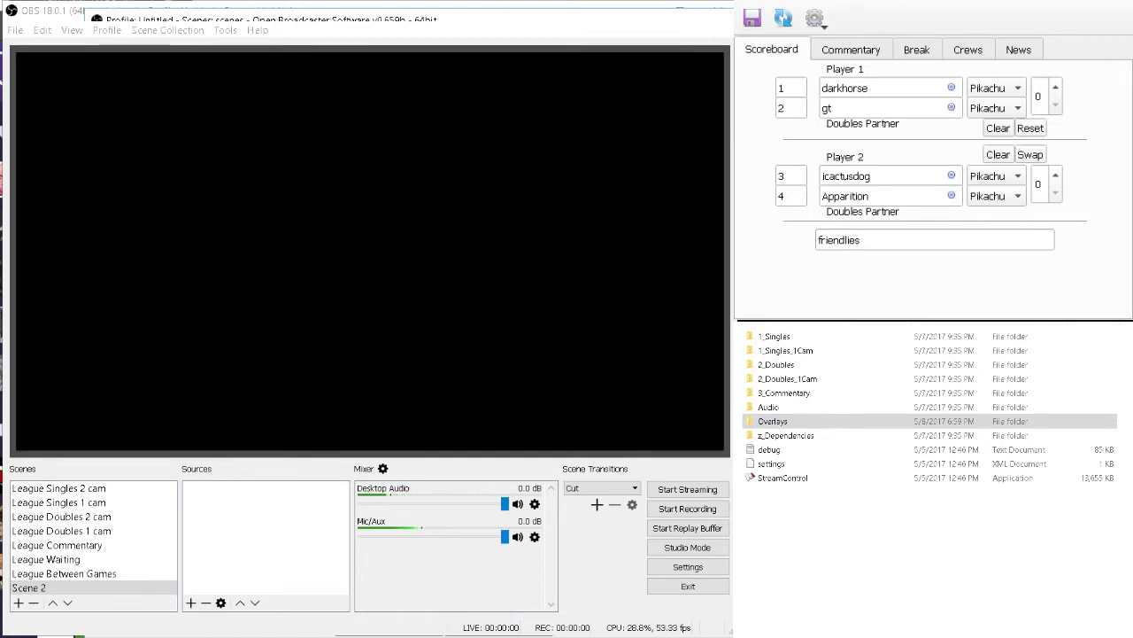
pyautogui.click(787, 436)
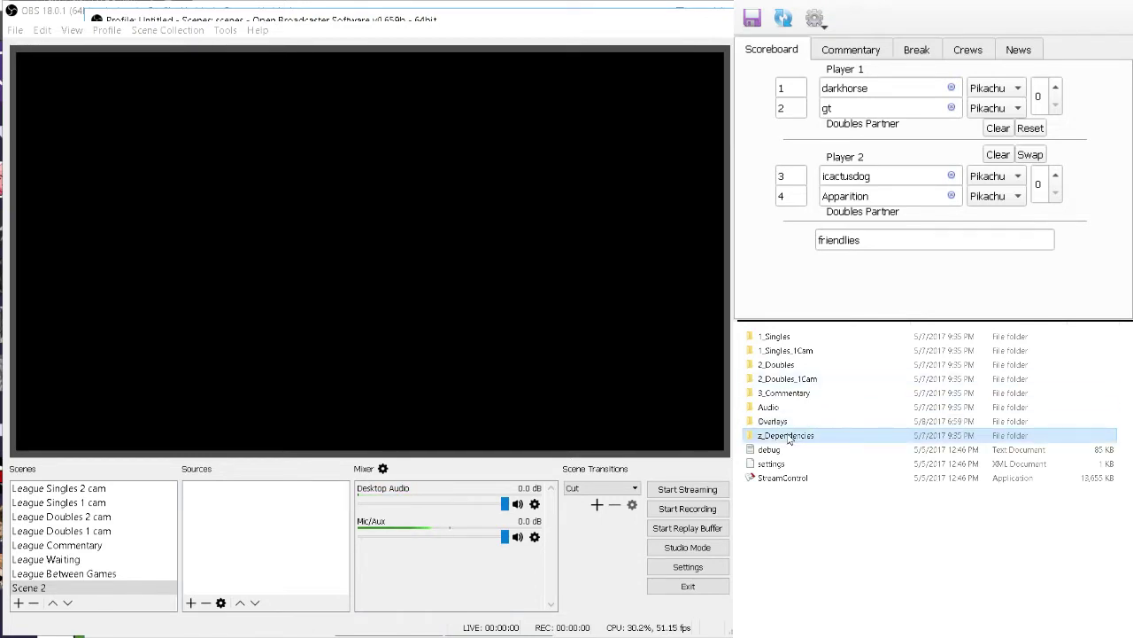
pyautogui.doubleClick(787, 437)
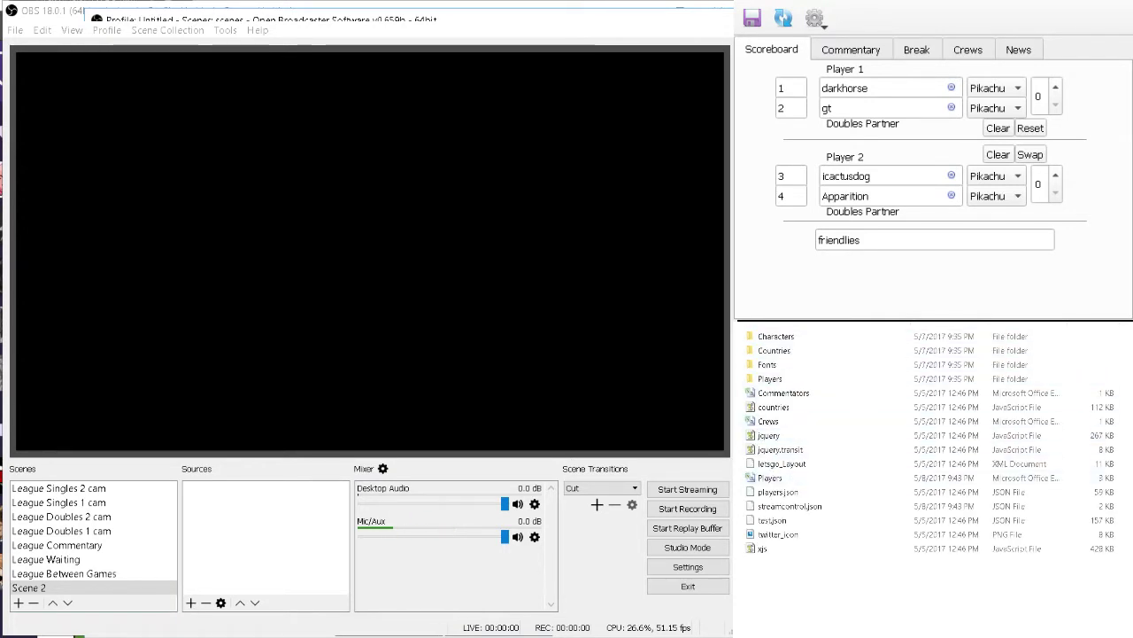
pyautogui.press('BackSpace')
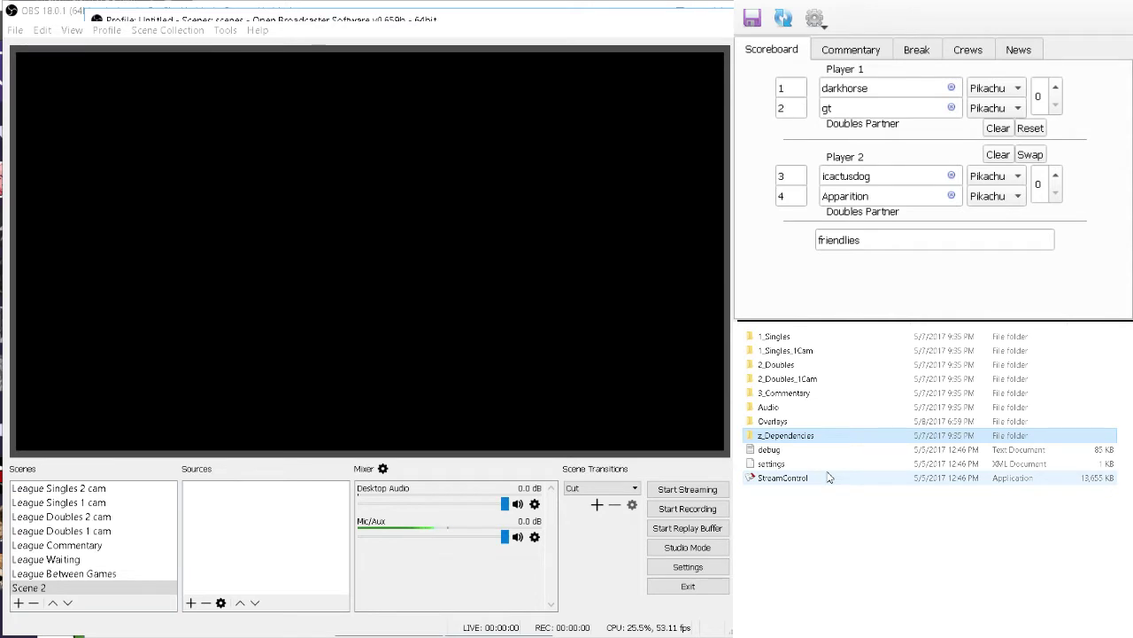
# Look inside the Audio folder and the videos folder holding BroadcastLogoTransition01.
pyautogui.click(787, 411)
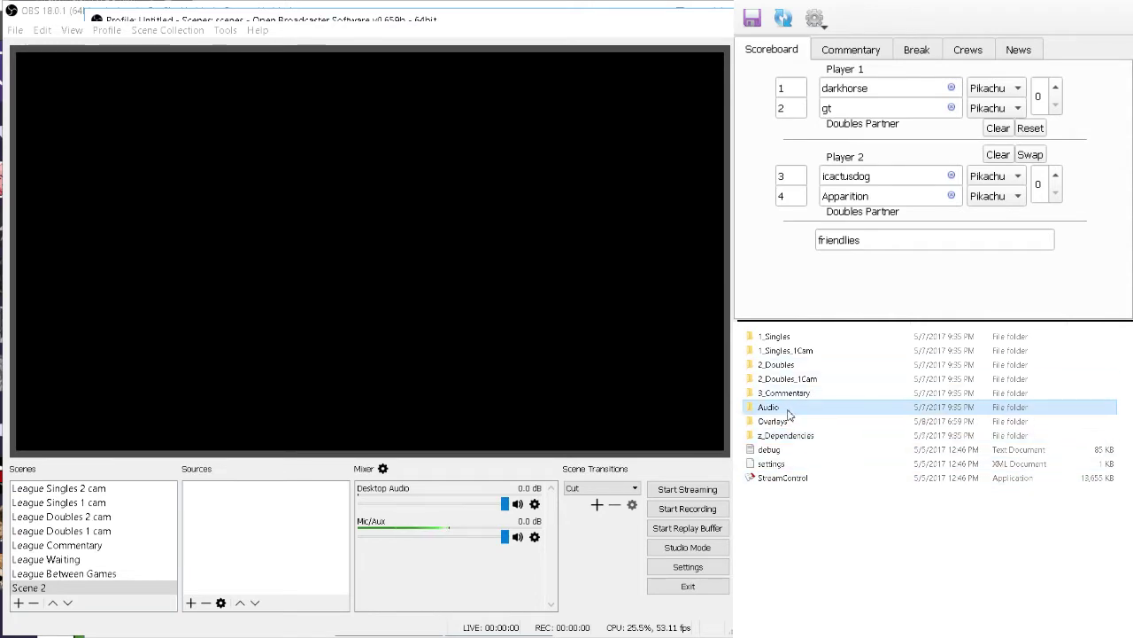
pyautogui.doubleClick(788, 414)
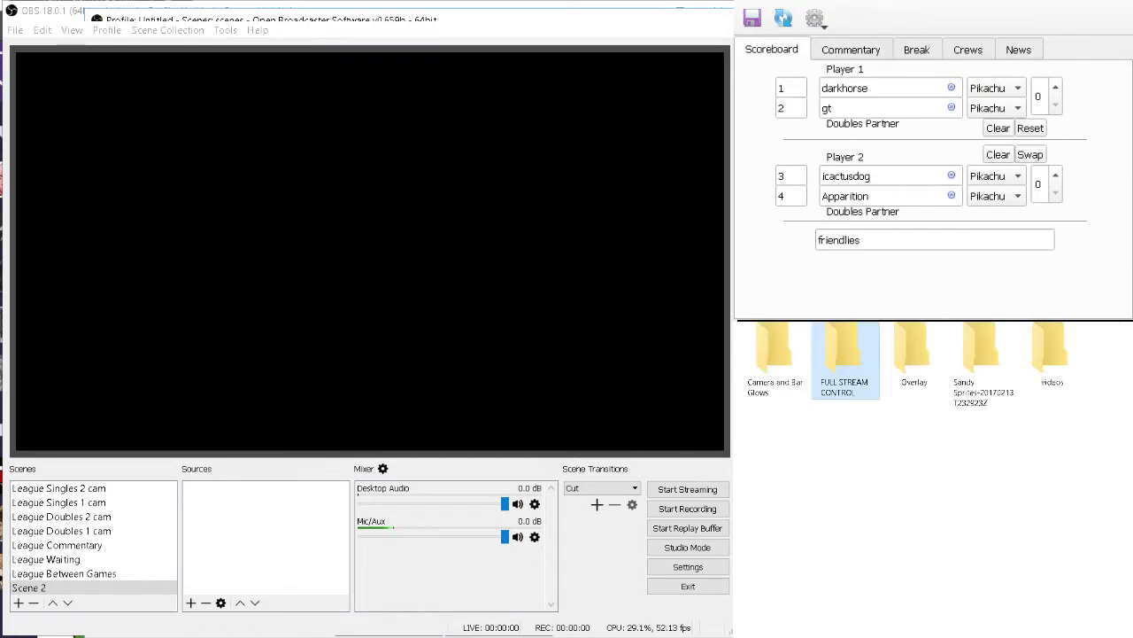
pyautogui.doubleClick(1069, 348)
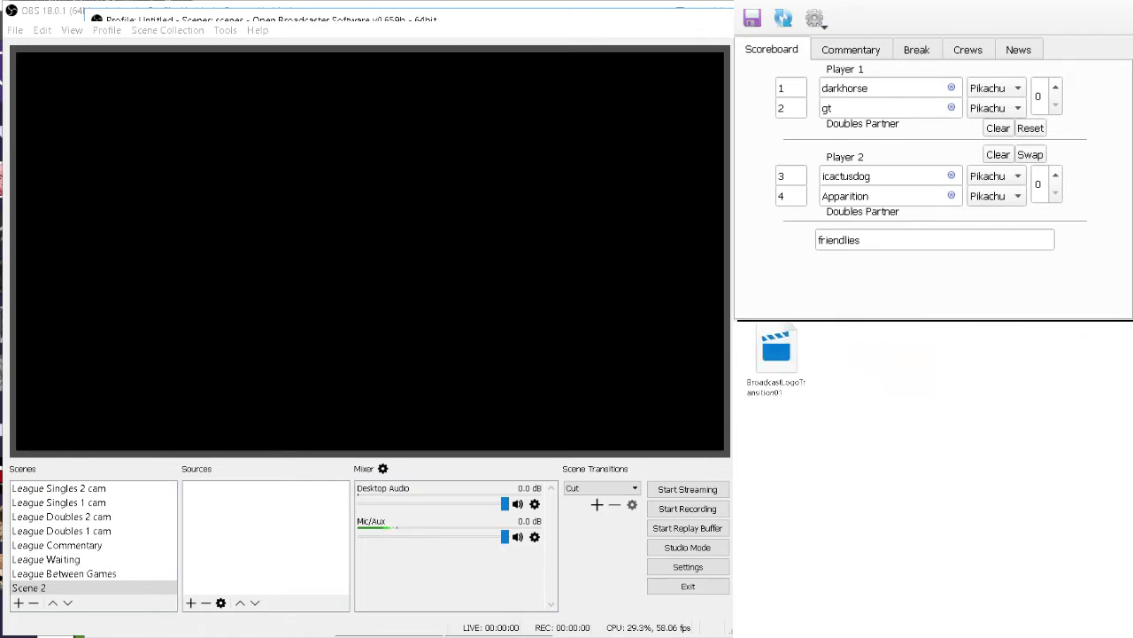
pyautogui.press('BackSpace')
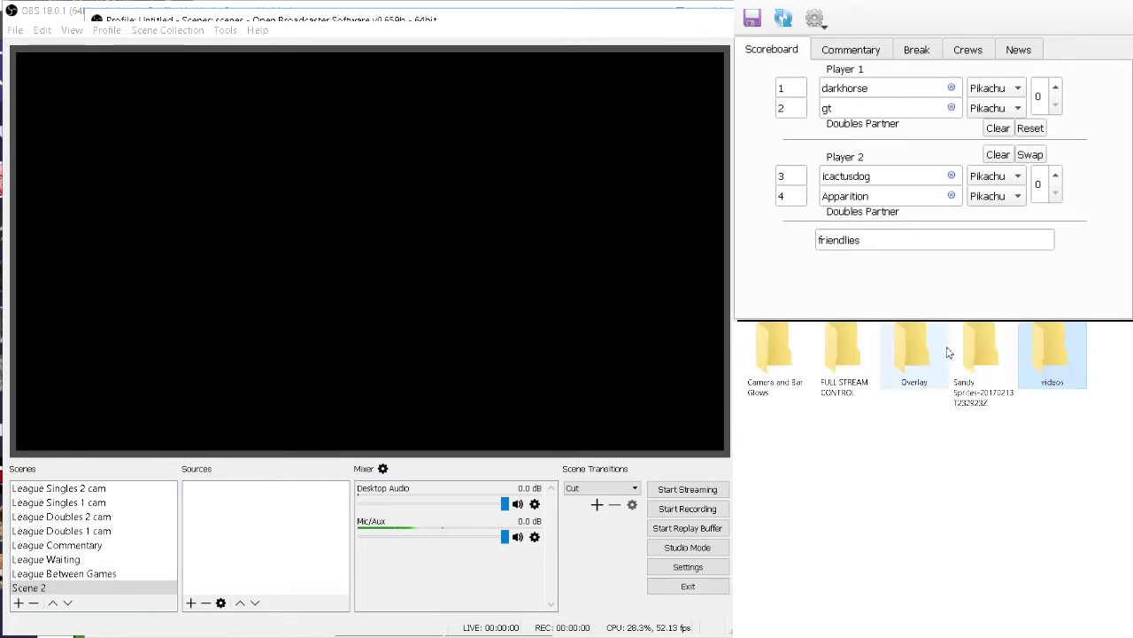
# Move the videos folder into FULL STREAM PROGRAM and open that folder.
pyautogui.doubleClick(829, 366)
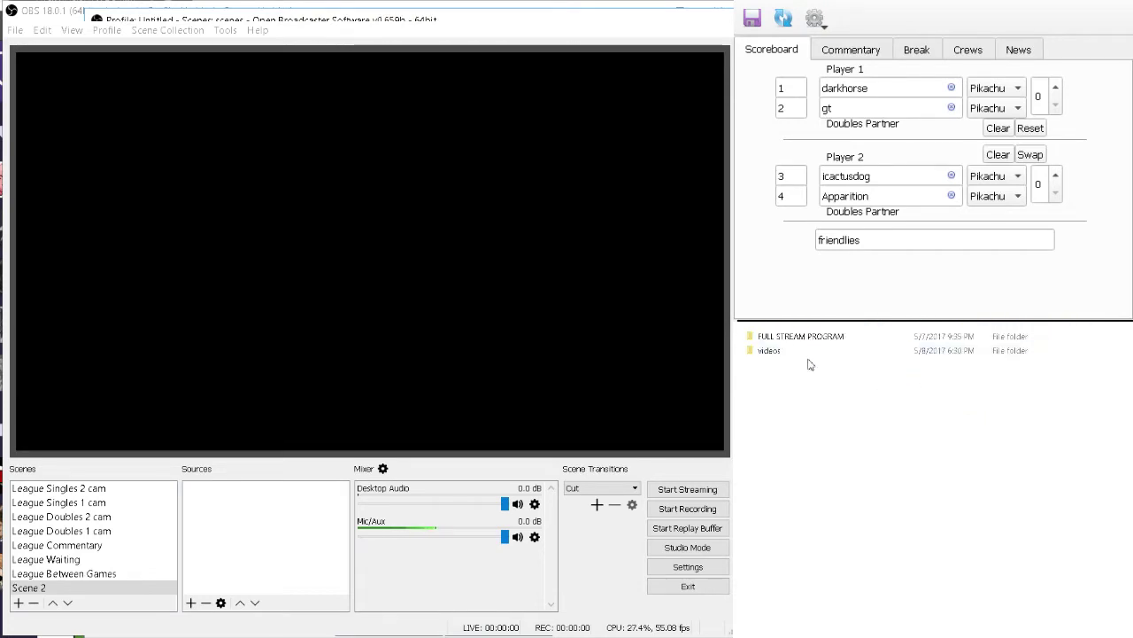
pyautogui.moveTo(810, 362); pyautogui.dragTo(777, 341)
pyautogui.doubleClick(777, 340)
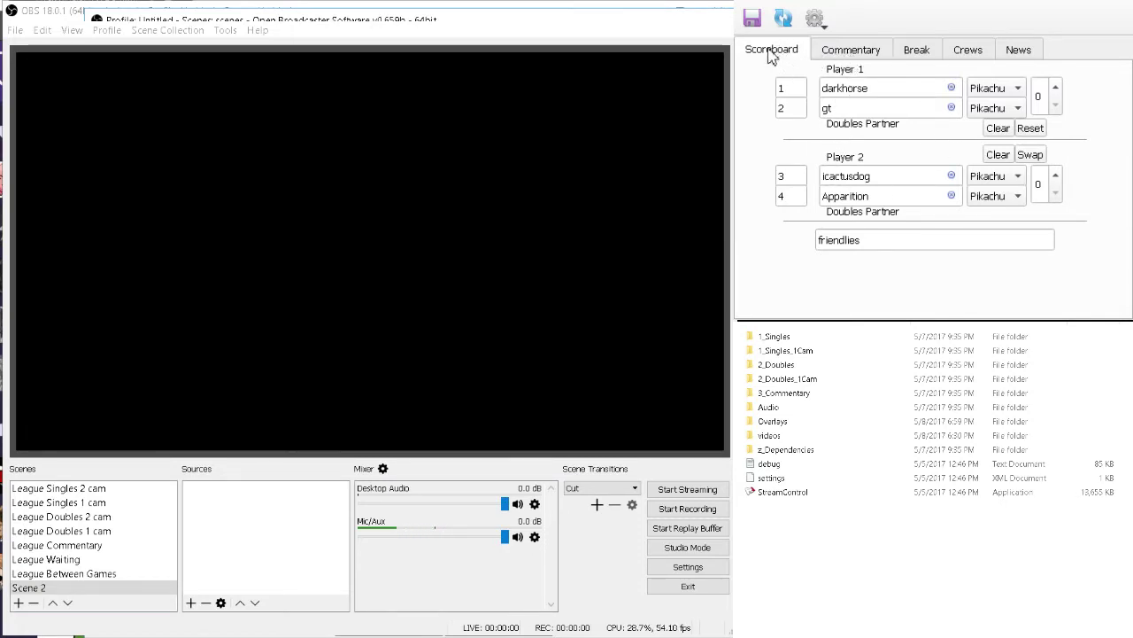
pyautogui.click(853, 55)
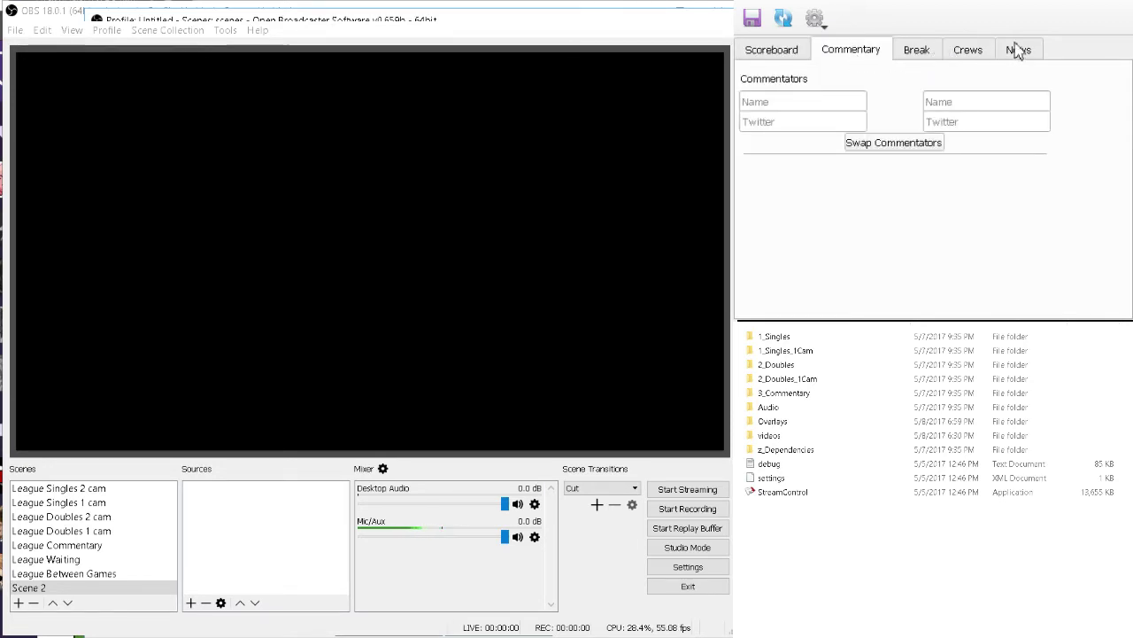
pyautogui.click(926, 57)
pyautogui.click(958, 55)
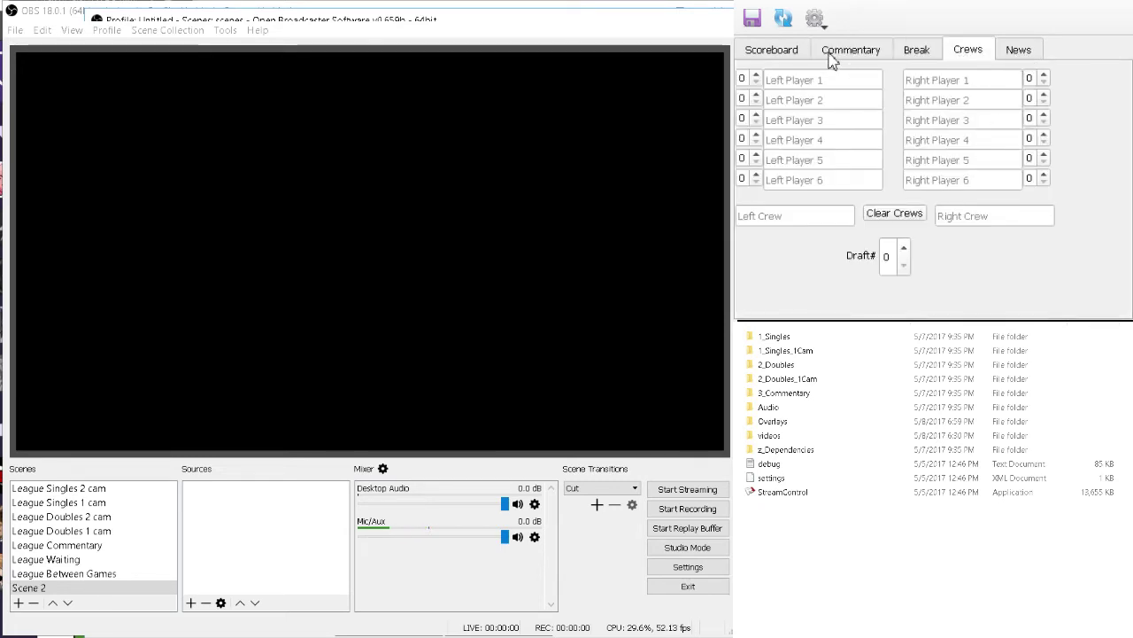
pyautogui.click(779, 55)
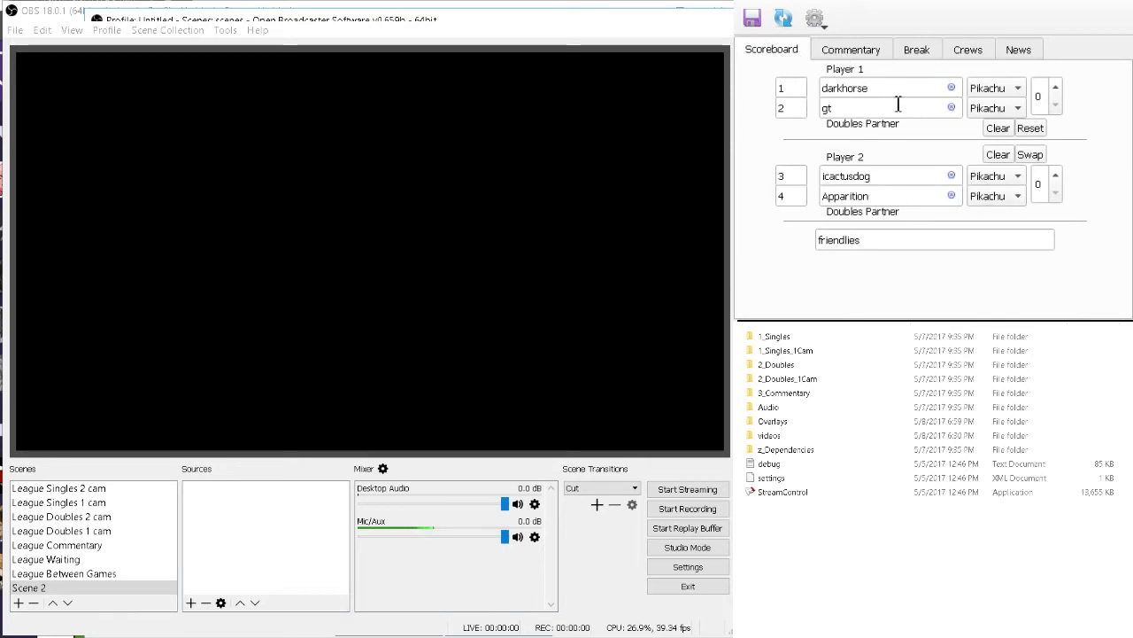
pyautogui.click(834, 52)
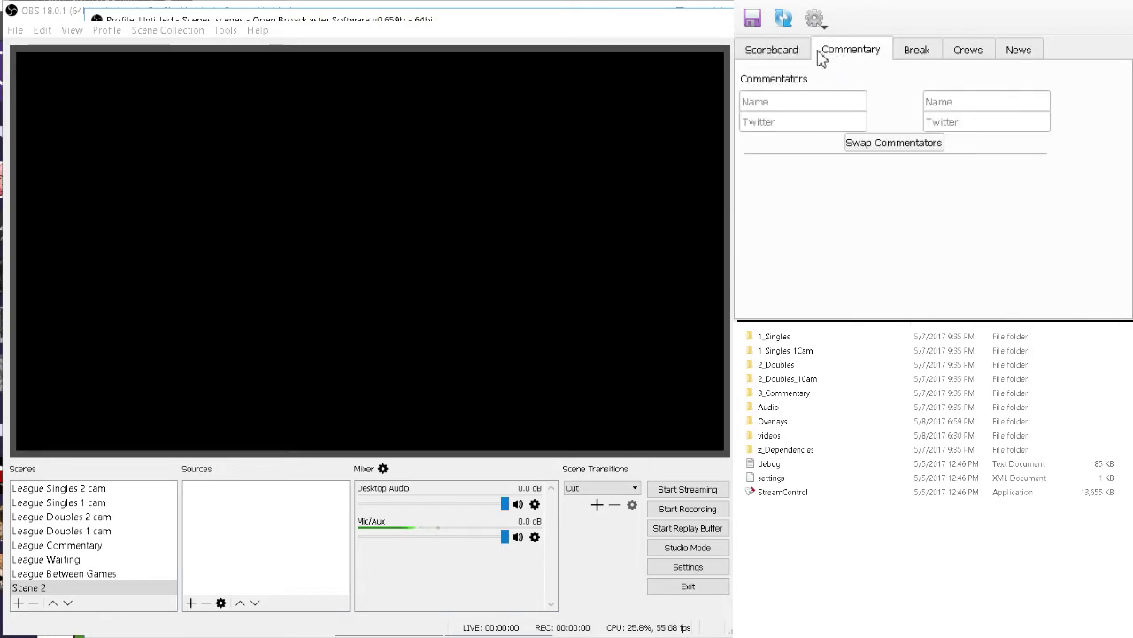
pyautogui.click(767, 56)
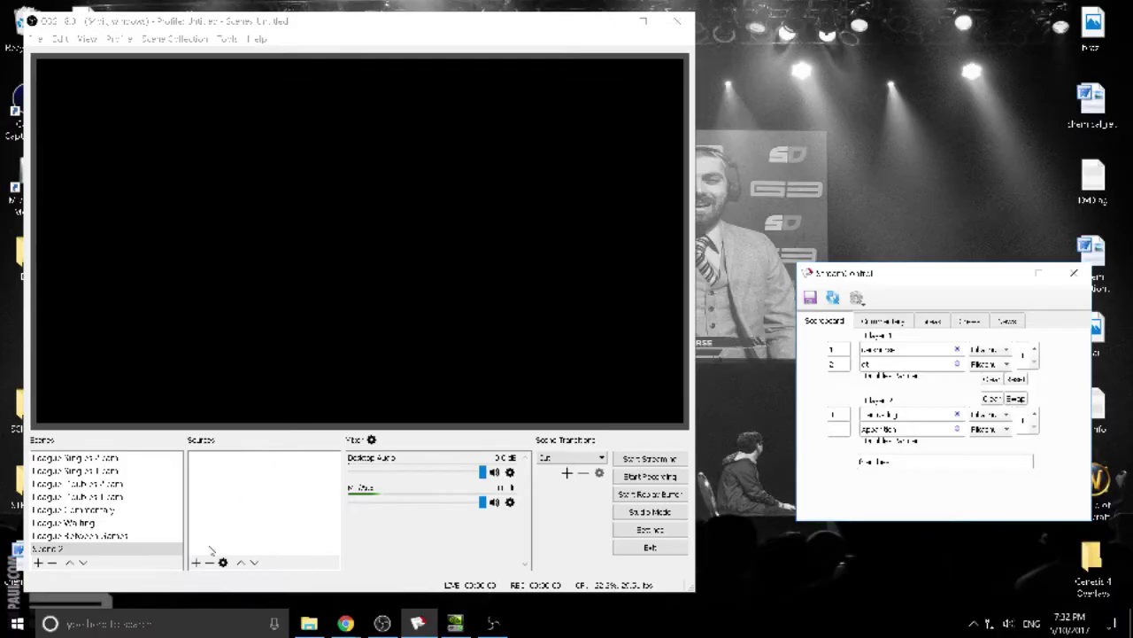
# Add a new image source to hold the overlay frame.
pyautogui.click(196, 564)
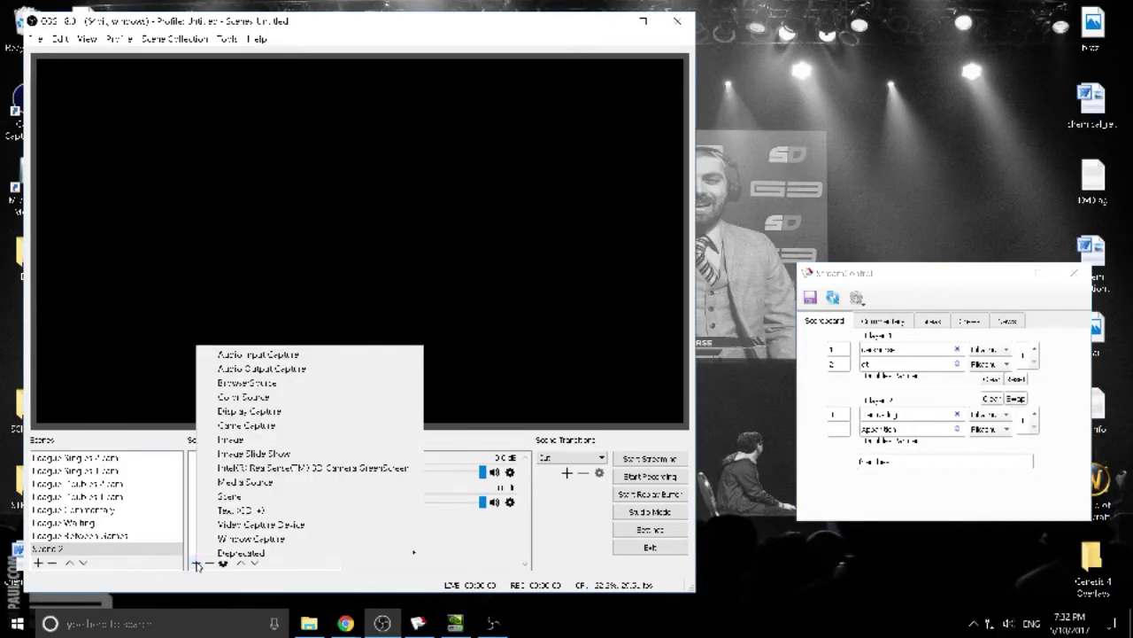
pyautogui.click(232, 439)
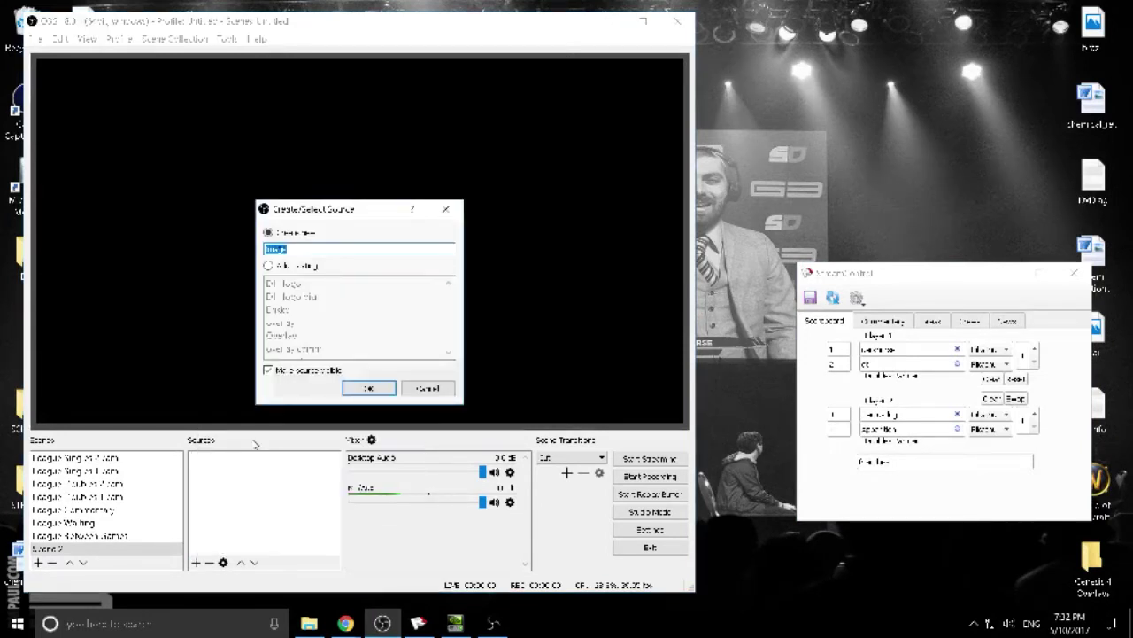
pyautogui.write('Camera')
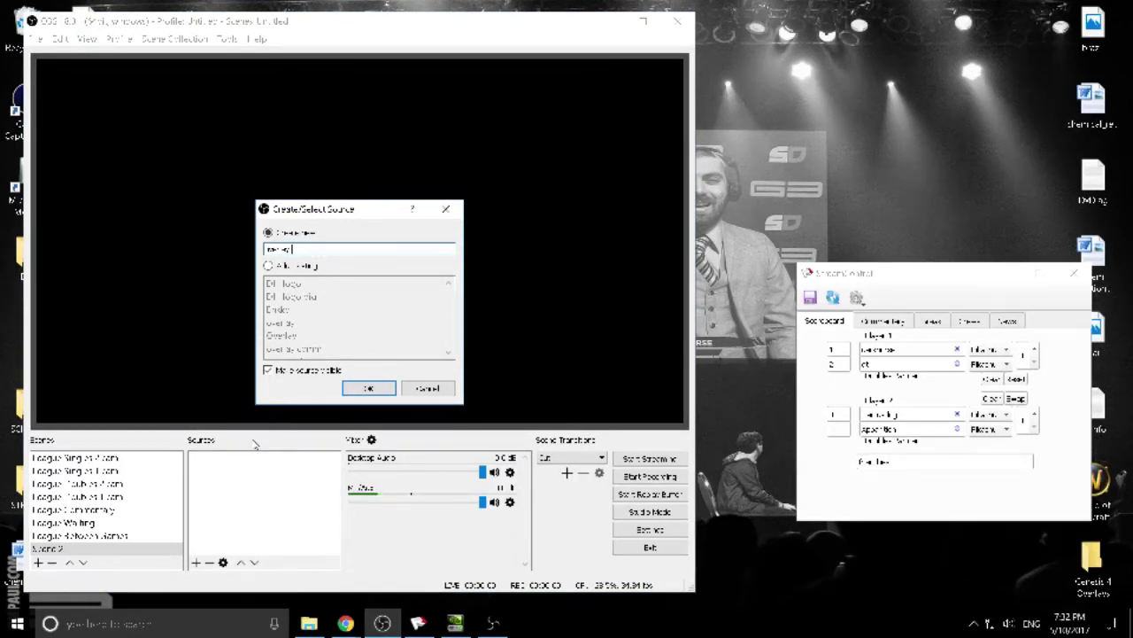
pyautogui.press('Return')
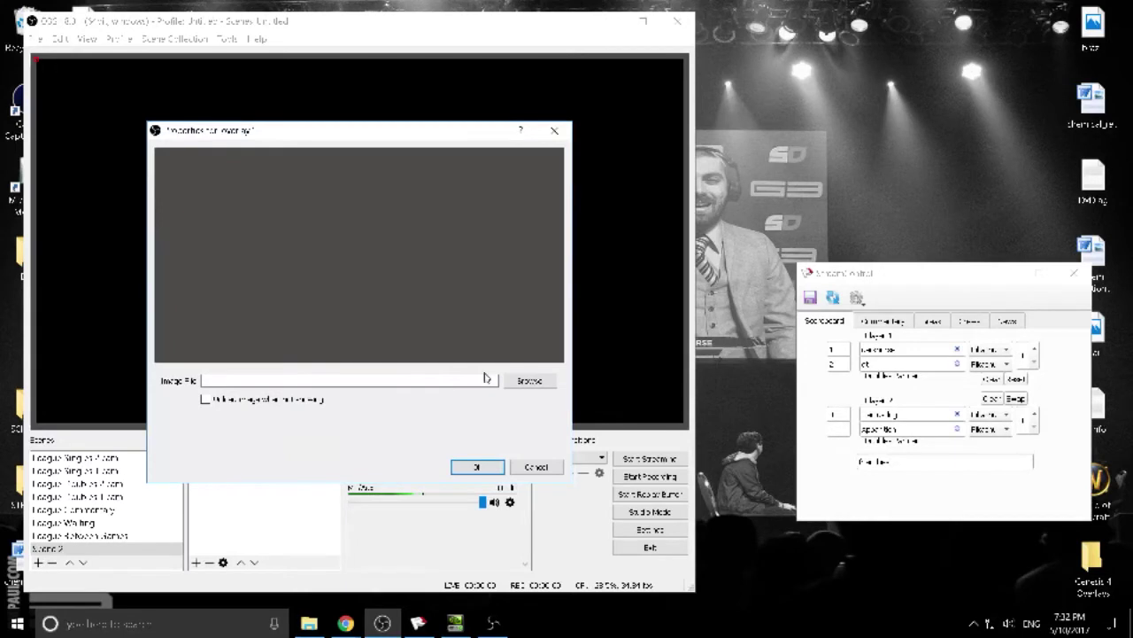
# Browse Desktop > STREAM > 64 > FULL STREAM CONTROL > FULL STREAM PROGRAM > Overlays and pick the second overlay image.
pyautogui.click(520, 388)
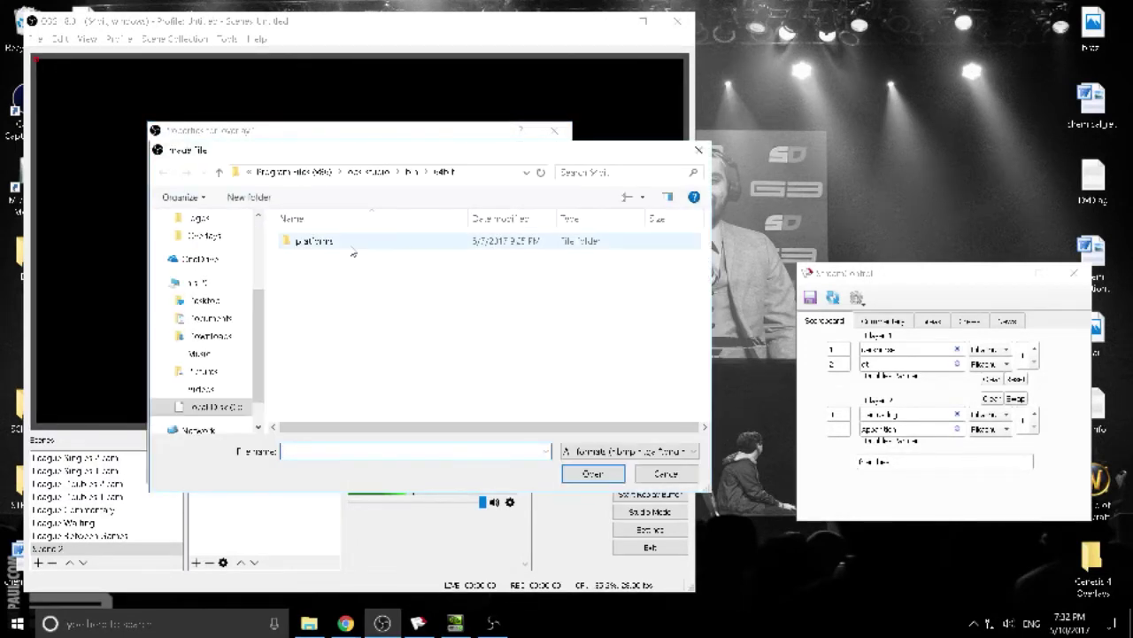
pyautogui.click(202, 301)
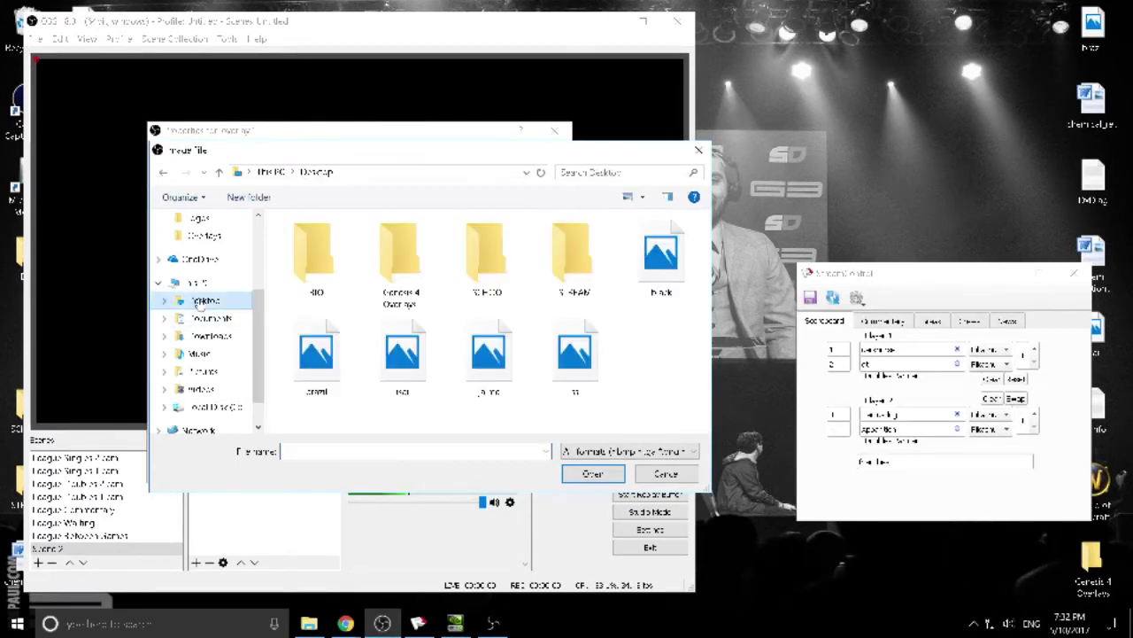
pyautogui.click(558, 258)
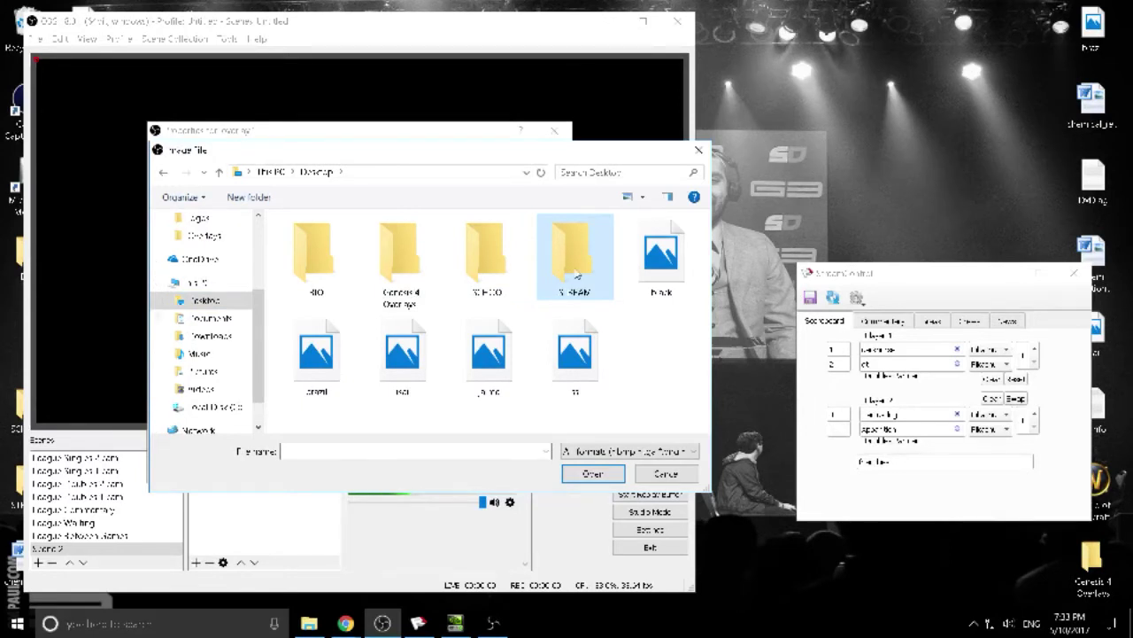
pyautogui.doubleClick(576, 270)
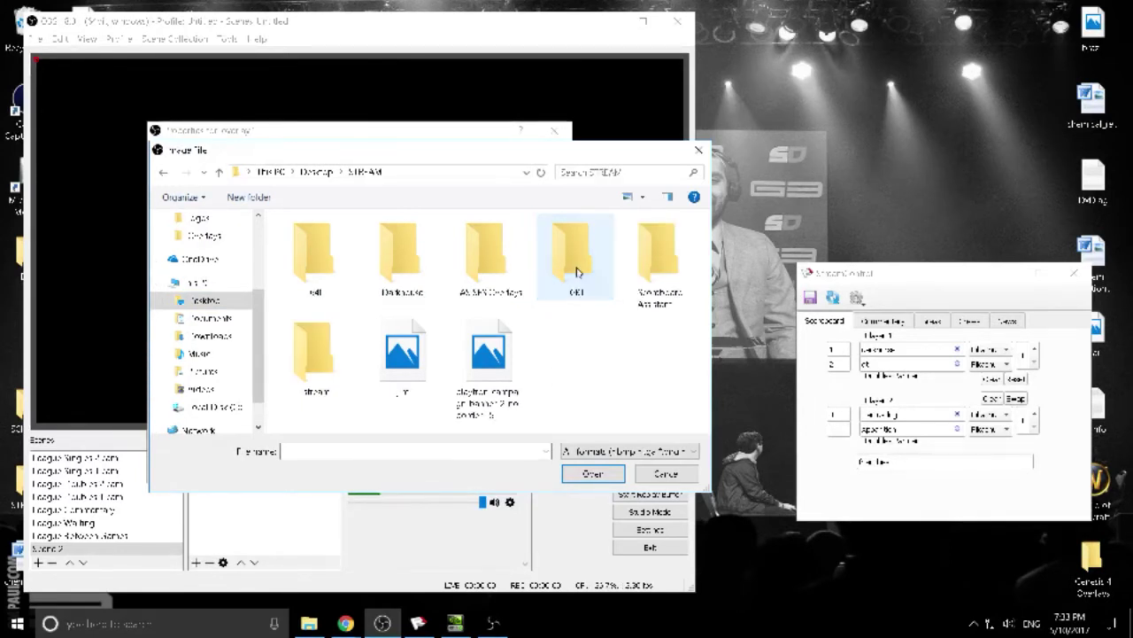
pyautogui.doubleClick(310, 267)
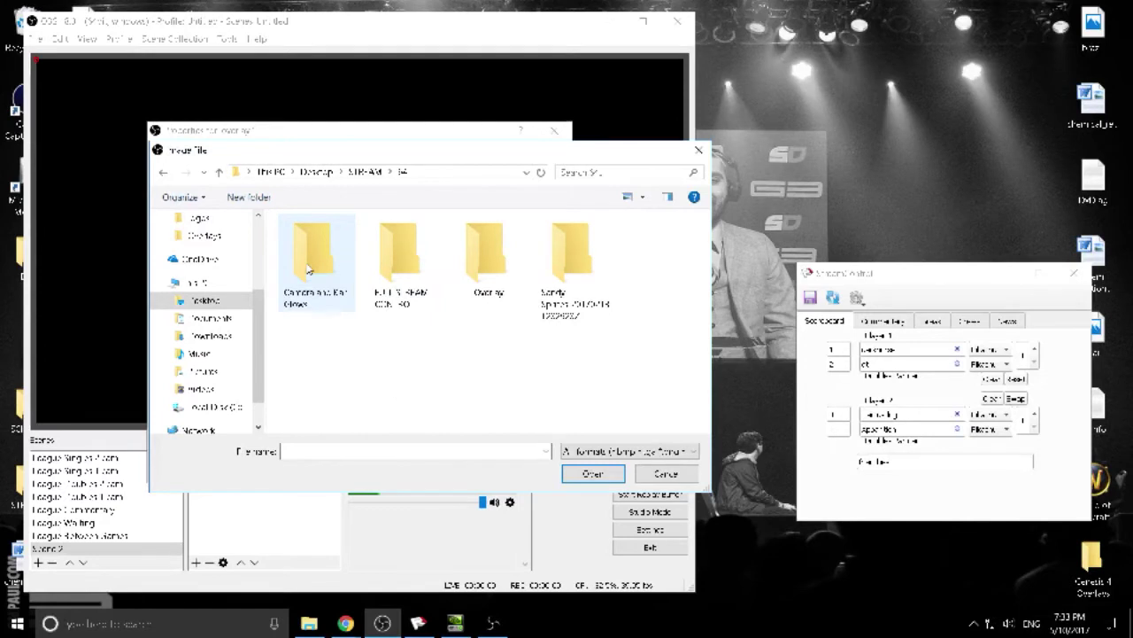
pyautogui.doubleClick(407, 260)
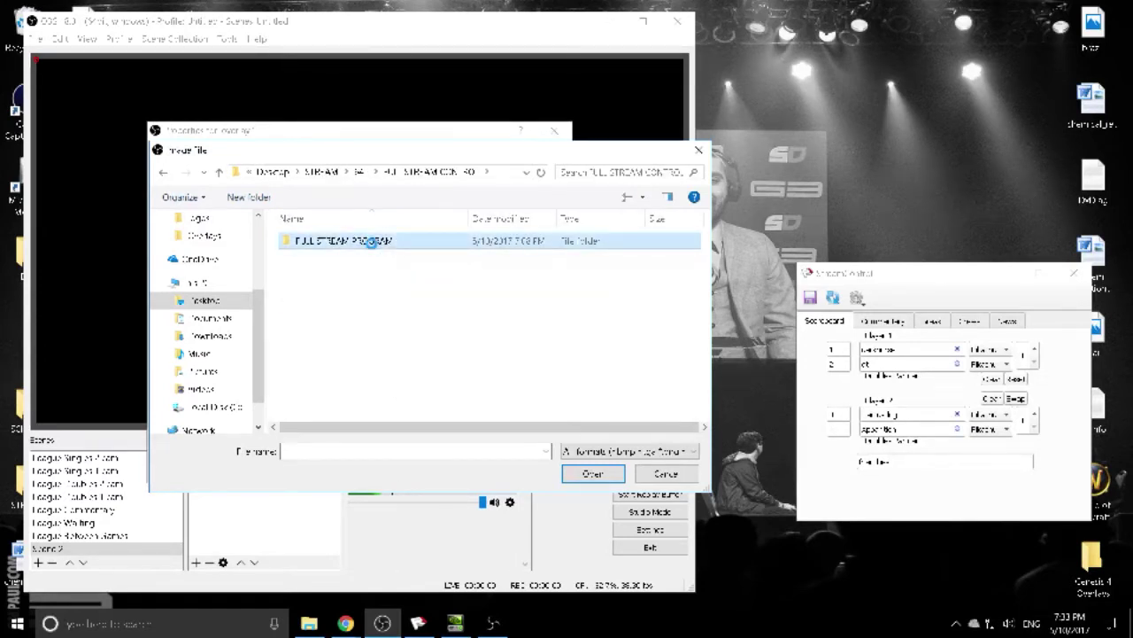
pyautogui.doubleClick(372, 246)
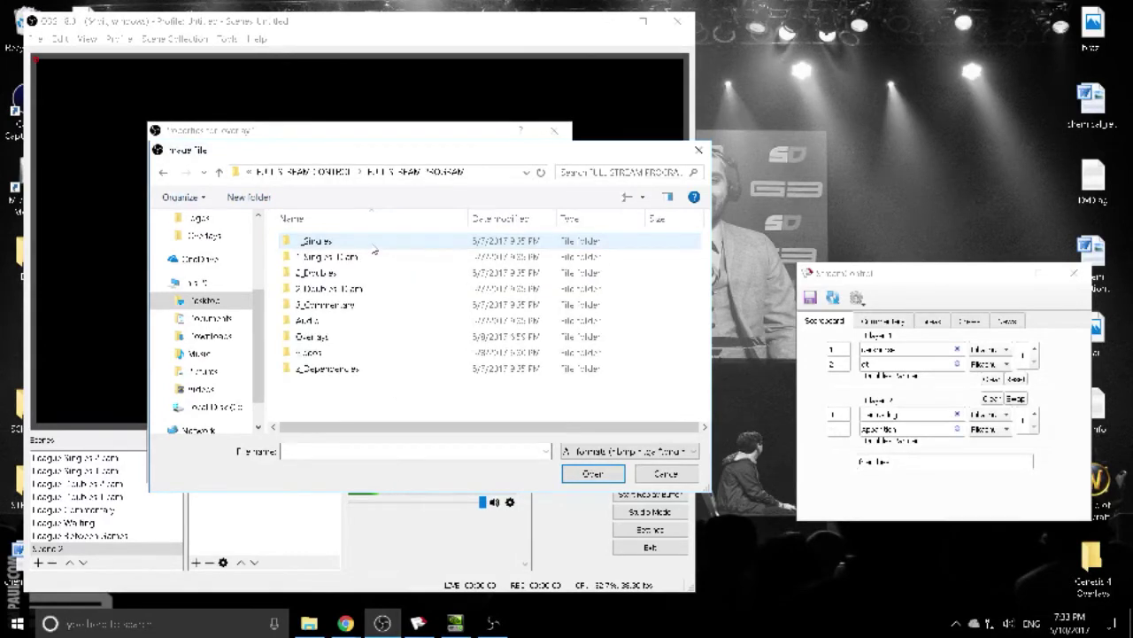
pyautogui.click(339, 345)
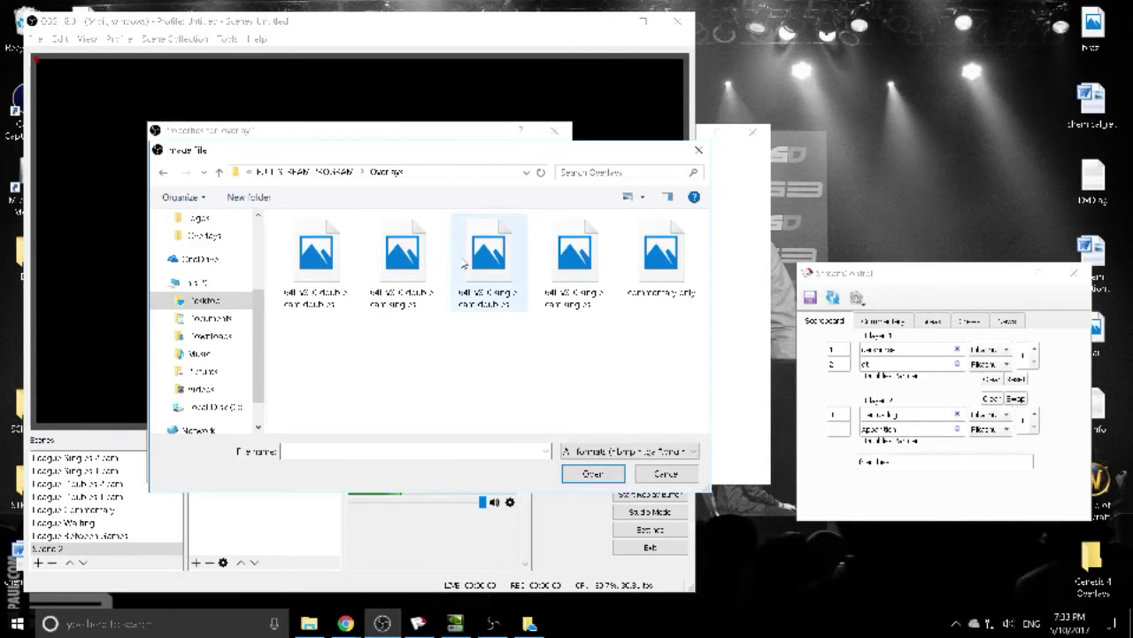
pyautogui.click(416, 268)
# Apply the second overlay image to the source and close the OneDrive window.
pyautogui.doubleClick(416, 268)
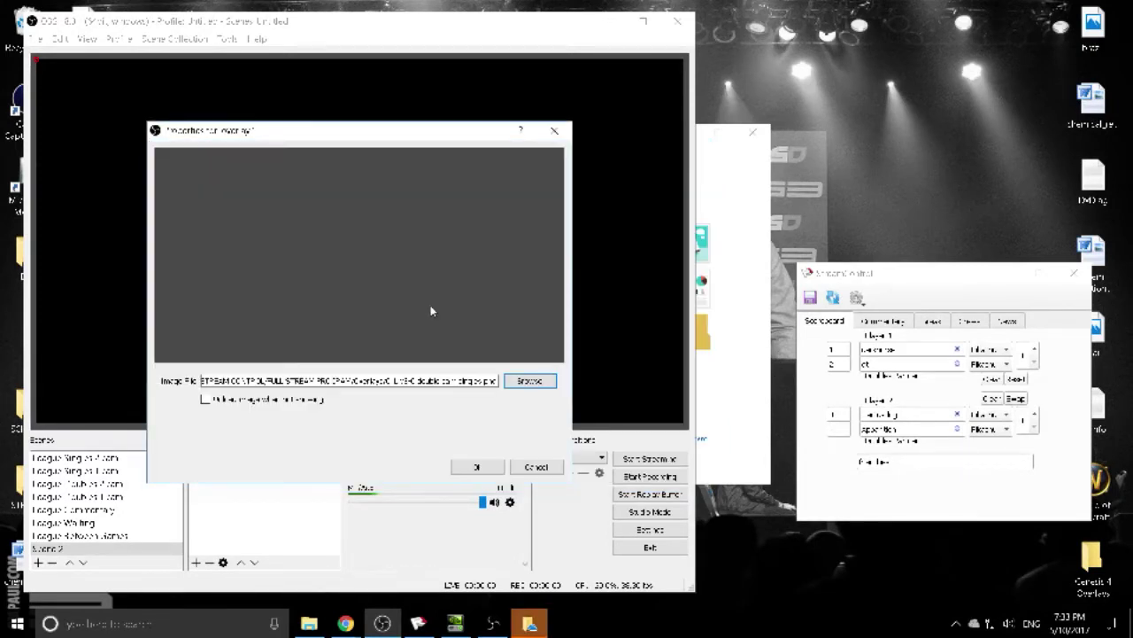
pyautogui.click(469, 467)
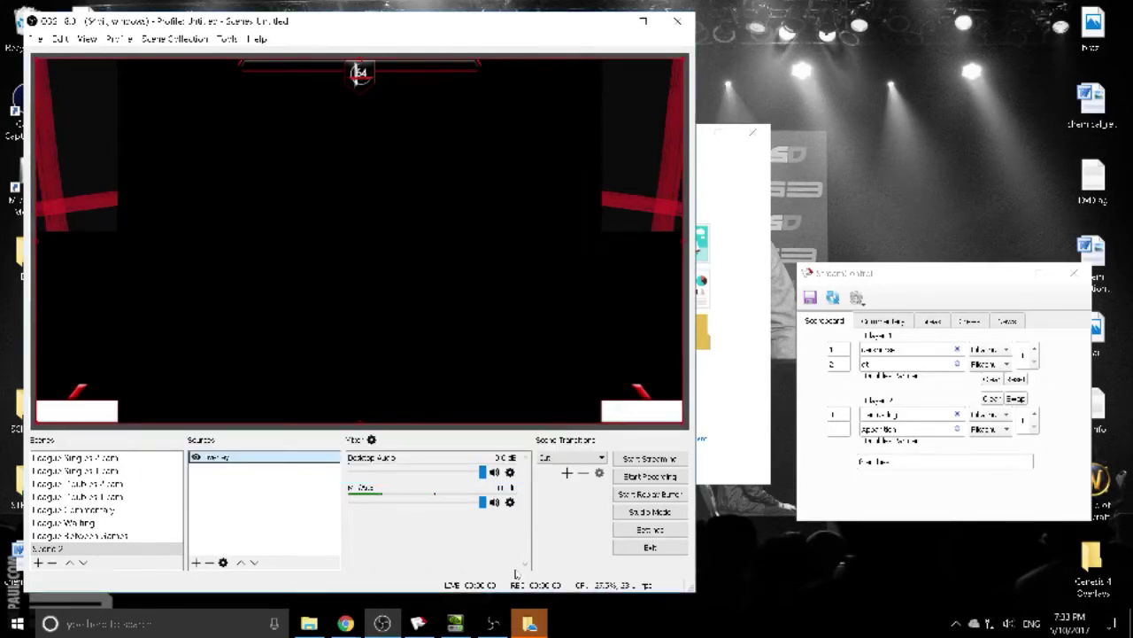
pyautogui.moveTo(529, 626)
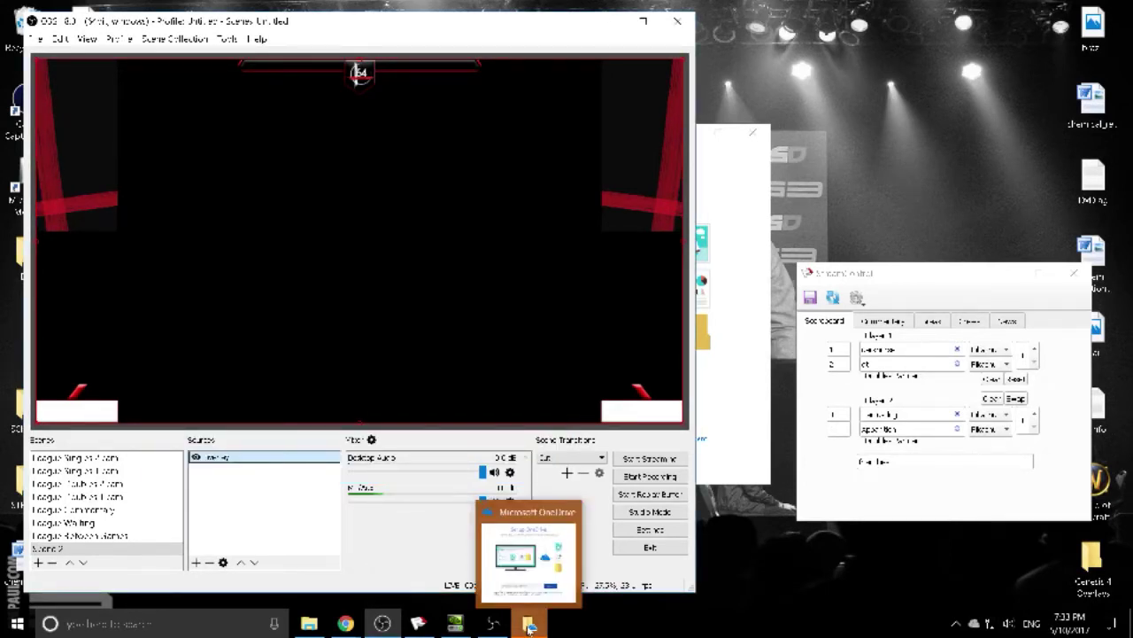
pyautogui.click(571, 512)
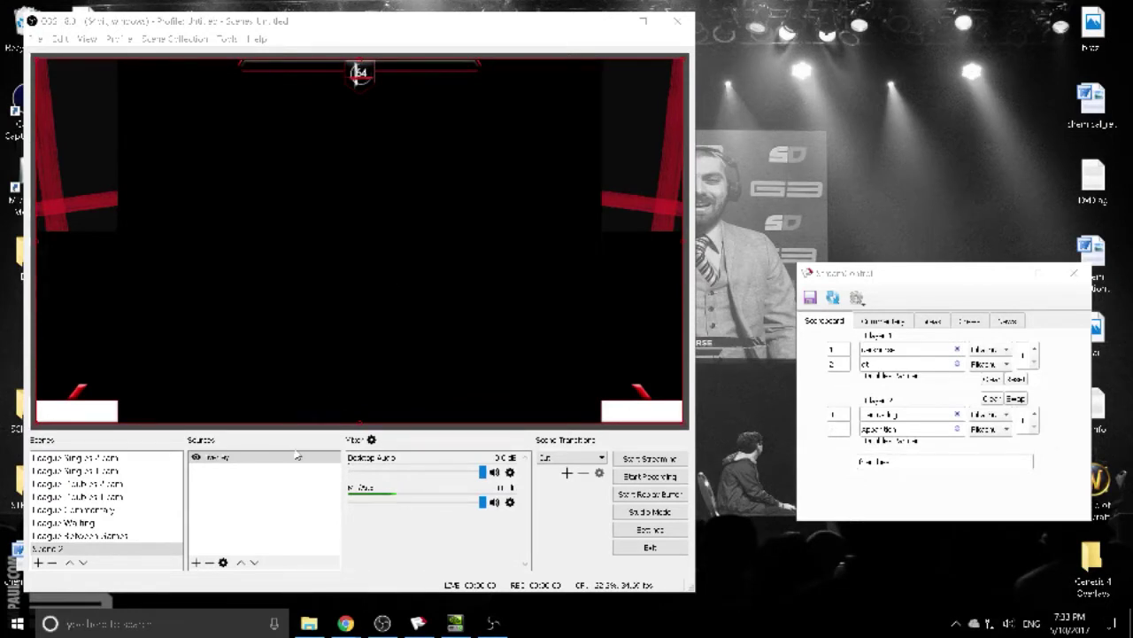
# Bring up the Add menu in the Sources list to add another source.
pyautogui.click(235, 497)
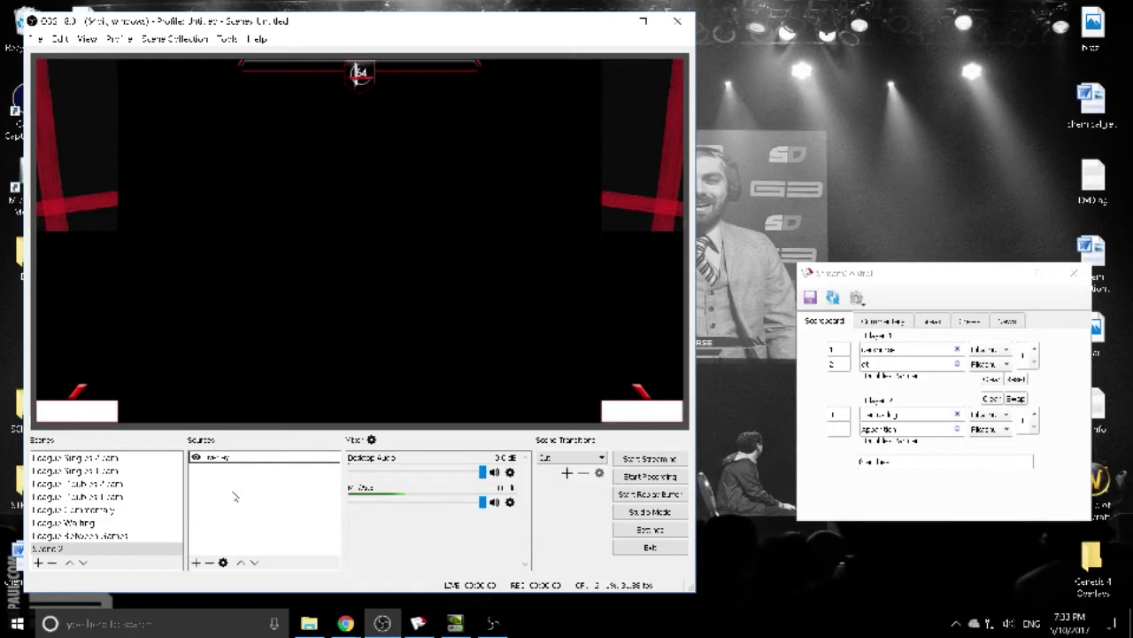
pyautogui.rightClick(236, 497)
pyautogui.moveTo(248, 504)
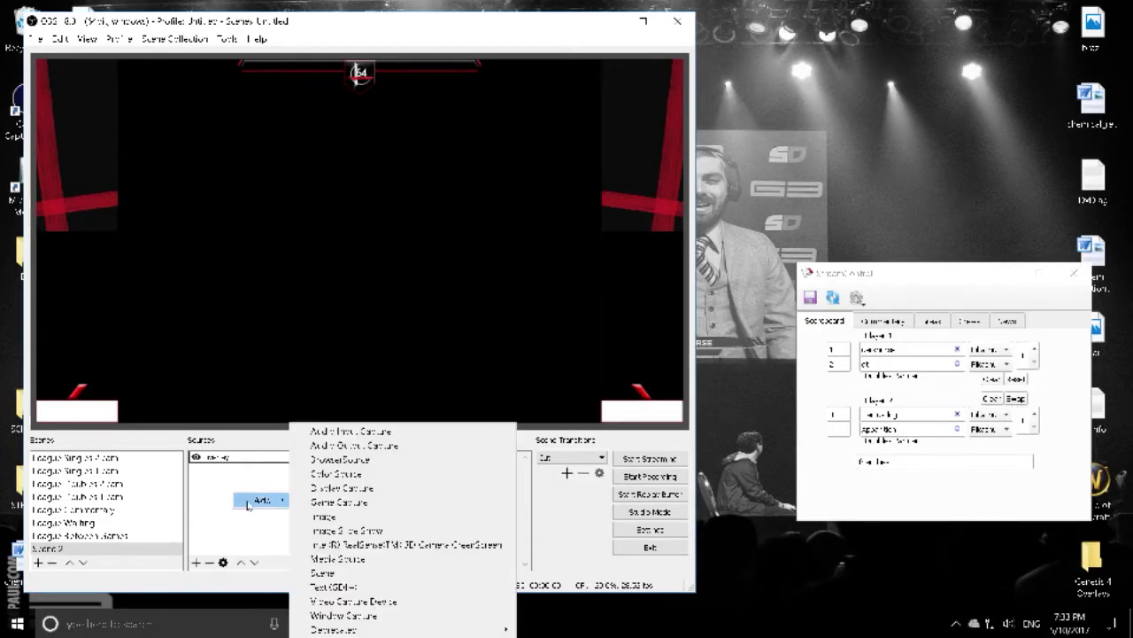
pyautogui.click(386, 603)
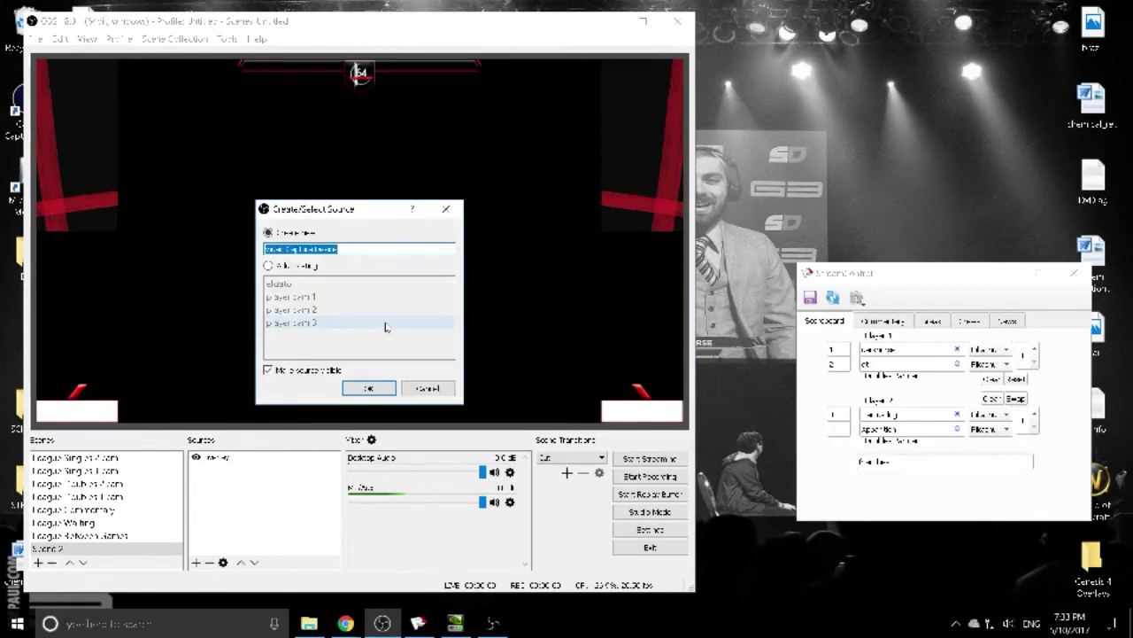
pyautogui.click(372, 391)
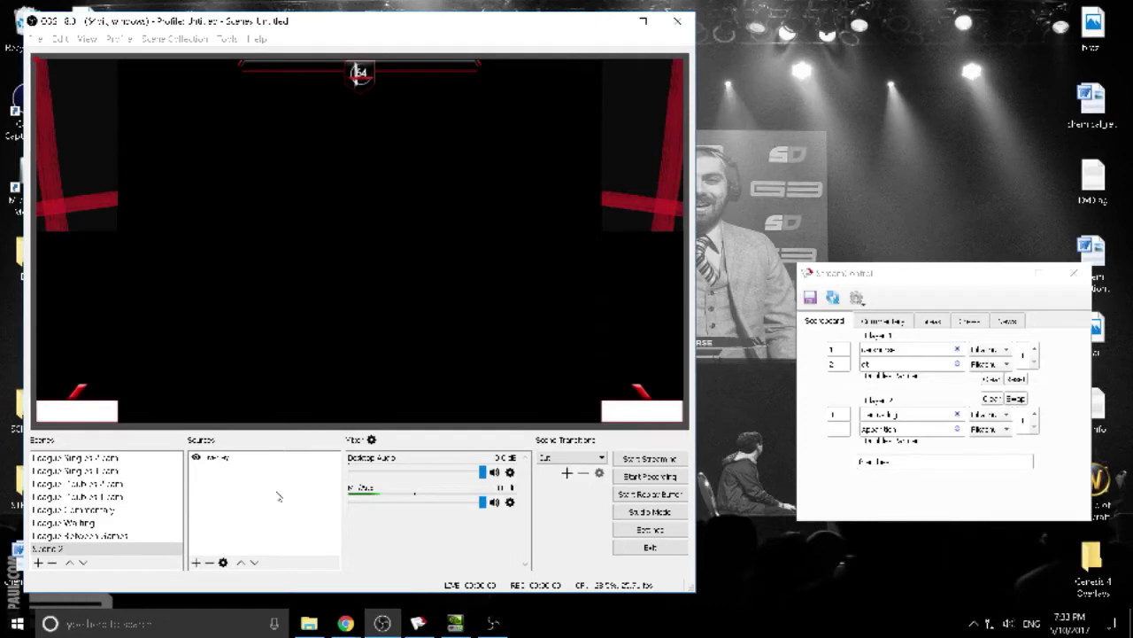
pyautogui.doubleClick(237, 480)
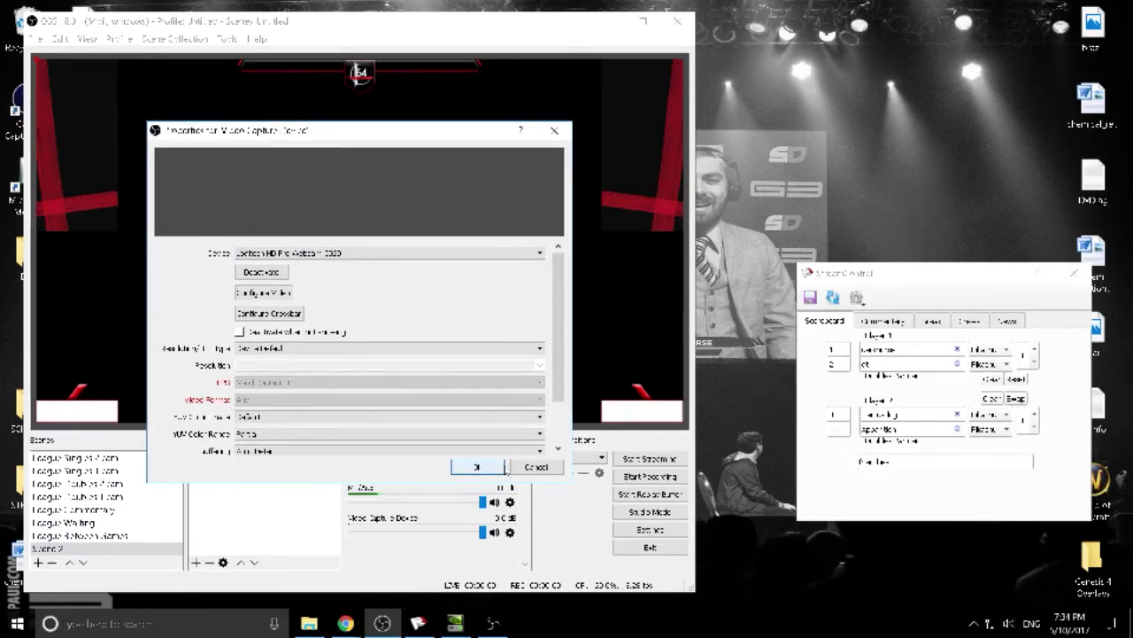
pyautogui.click(498, 470)
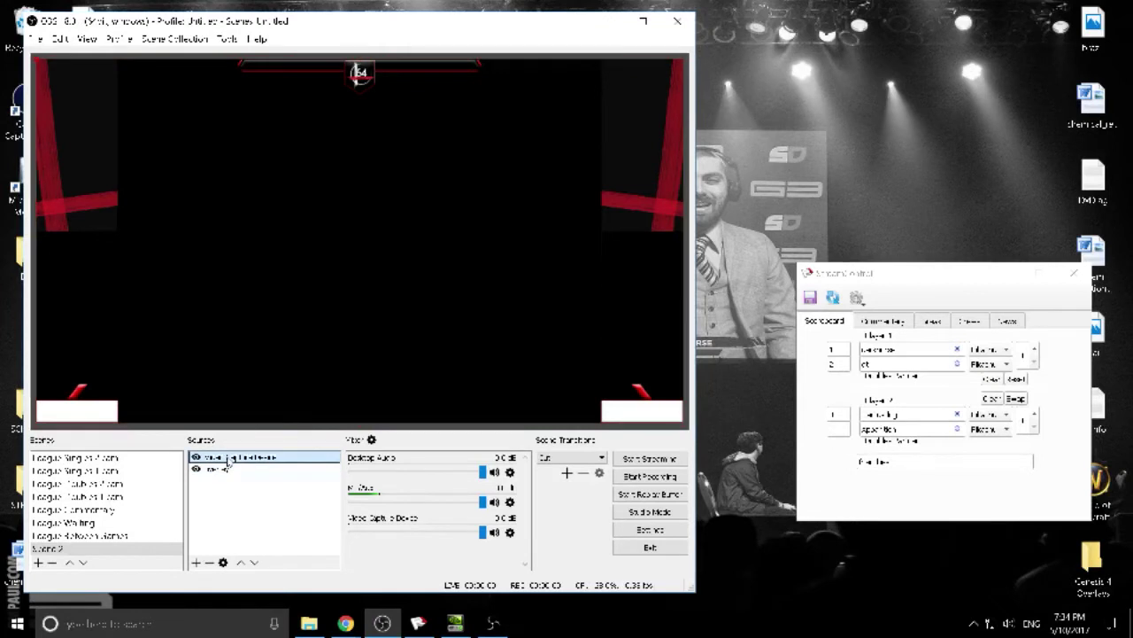
pyautogui.press('Delete')
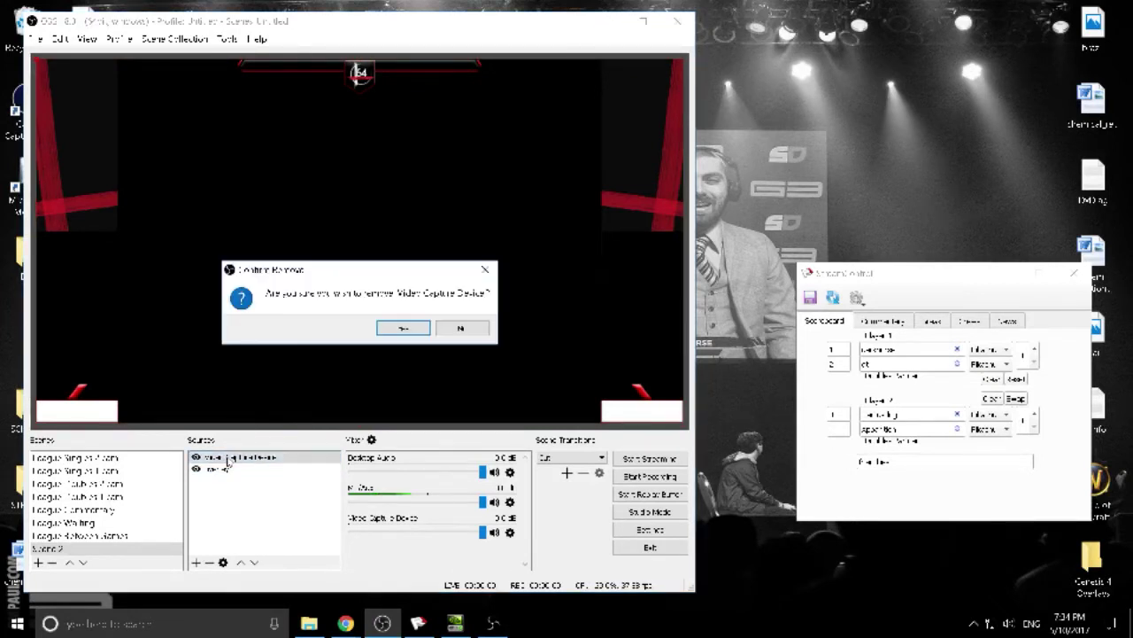
pyautogui.click(403, 327)
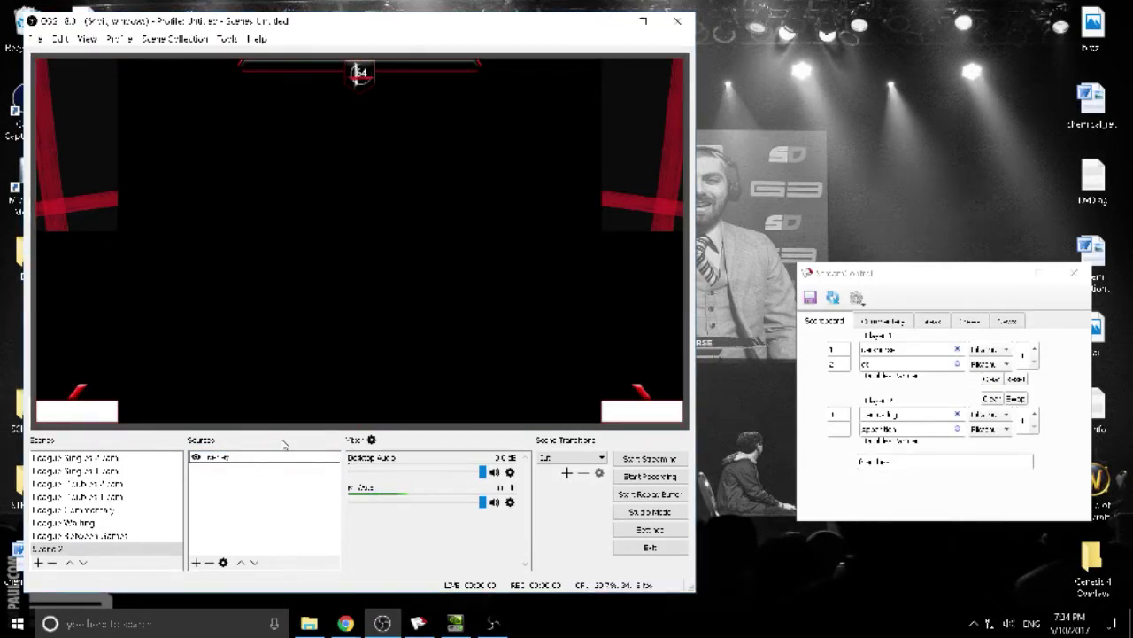
pyautogui.click(196, 562)
# Add the existing player cam 1 video capture device to Scene 2.
pyautogui.click(235, 526)
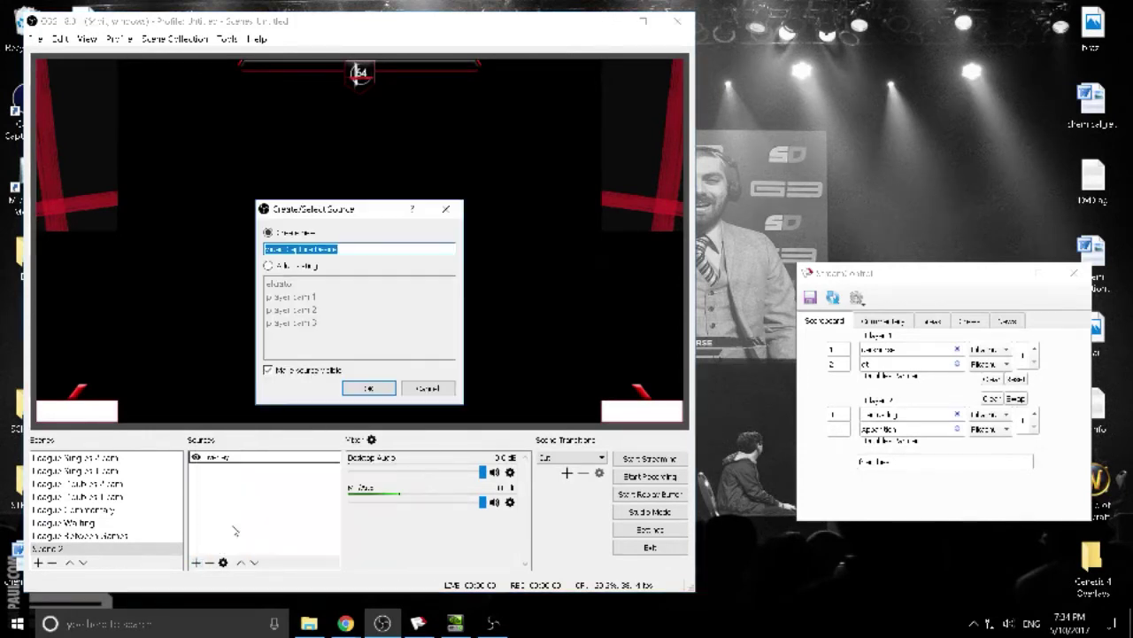
pyautogui.click(268, 265)
pyautogui.click(290, 298)
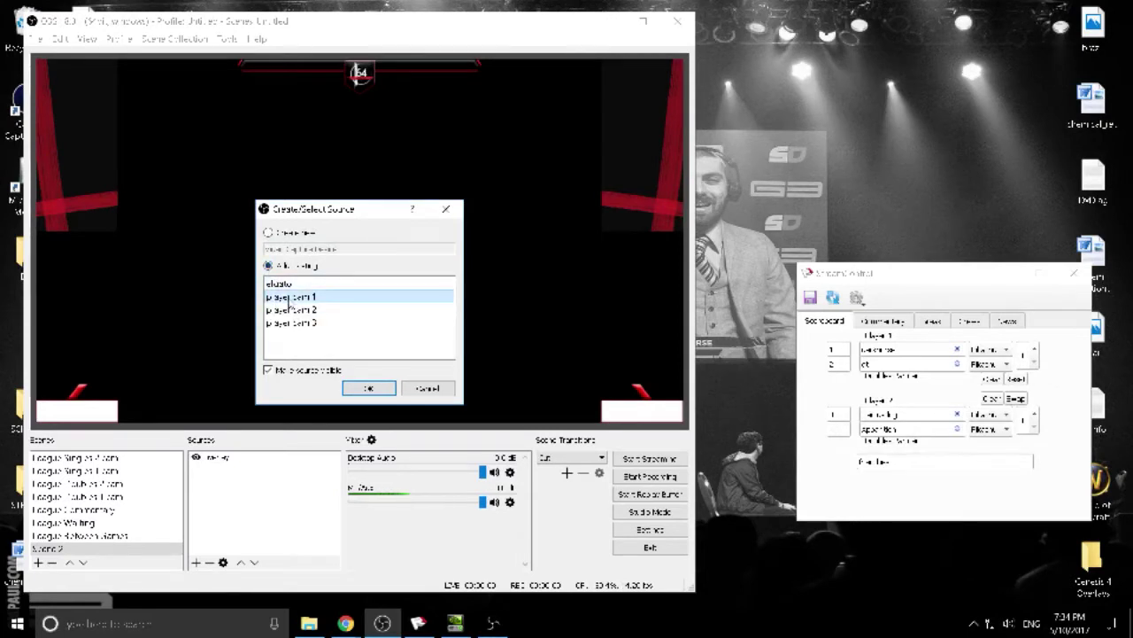
pyautogui.click(366, 389)
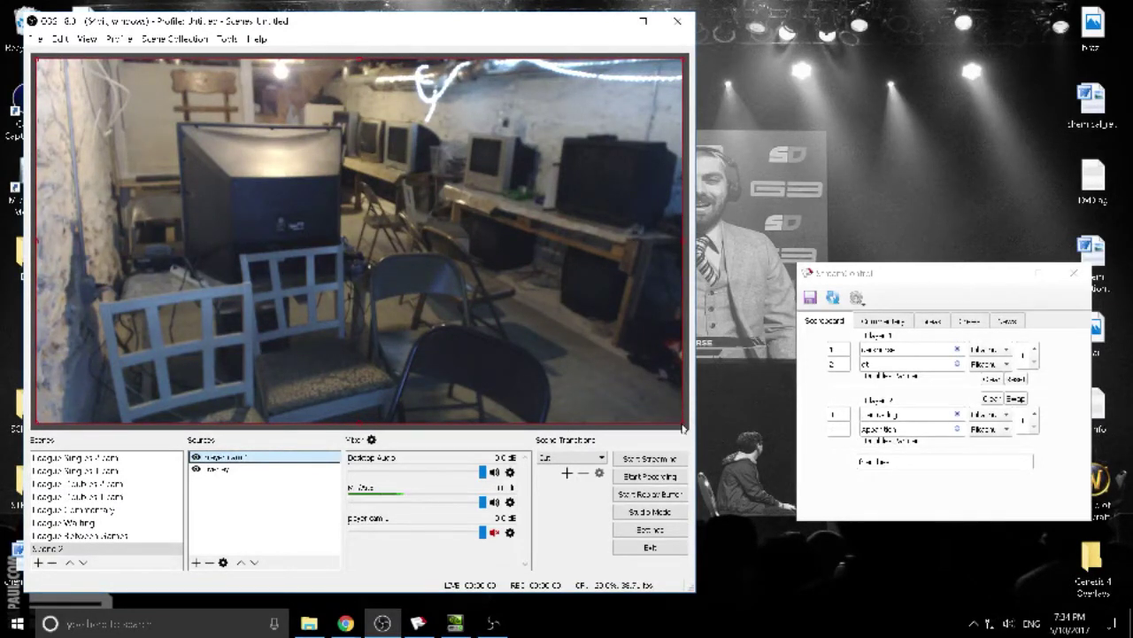
# Place player cam 1 beneath the overlay as a large box left of centre.
pyautogui.moveTo(682, 428); pyautogui.dragTo(295, 217)
pyautogui.moveTo(241, 156); pyautogui.dragTo(244, 325)
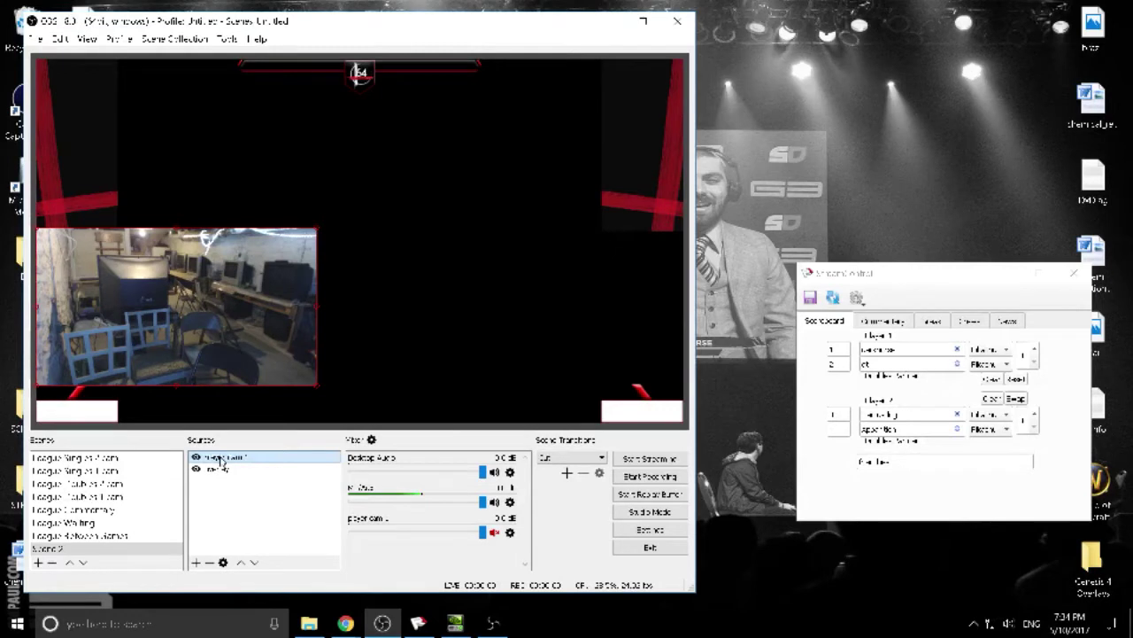
pyautogui.click(255, 563)
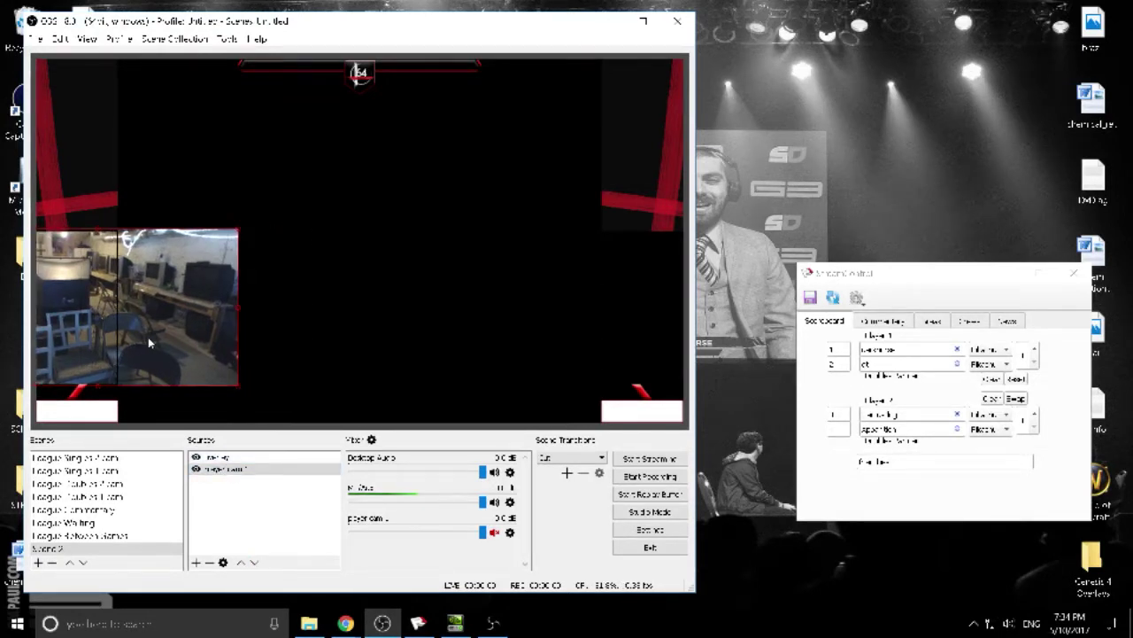
pyautogui.moveTo(148, 337); pyautogui.dragTo(211, 336)
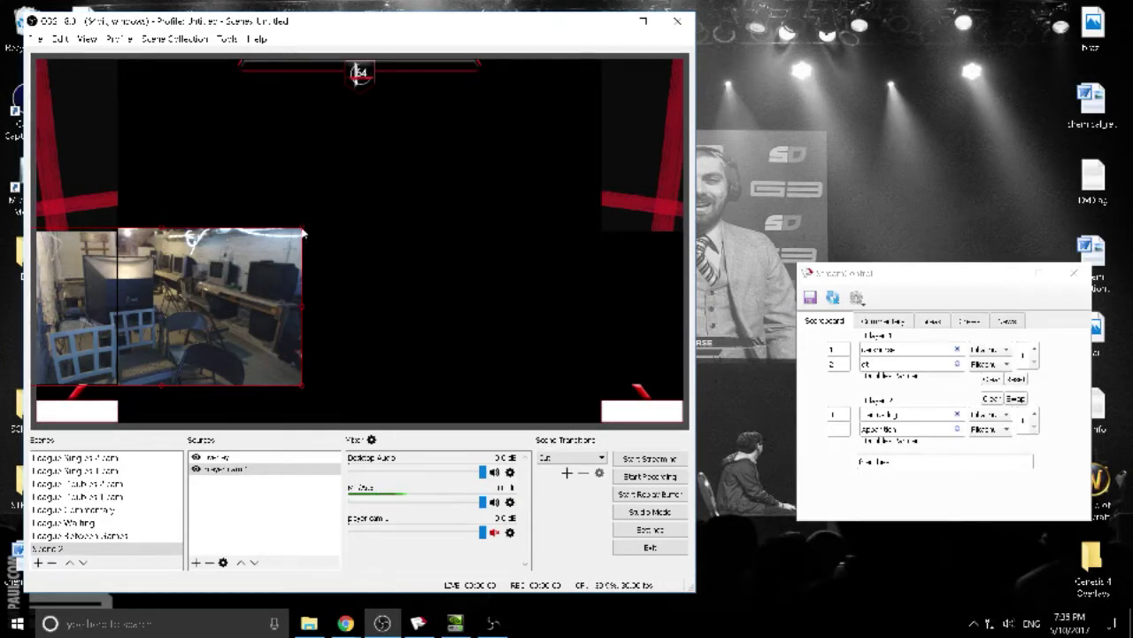
pyautogui.moveTo(302, 233); pyautogui.dragTo(478, 129)
pyautogui.moveTo(377, 238); pyautogui.dragTo(345, 262)
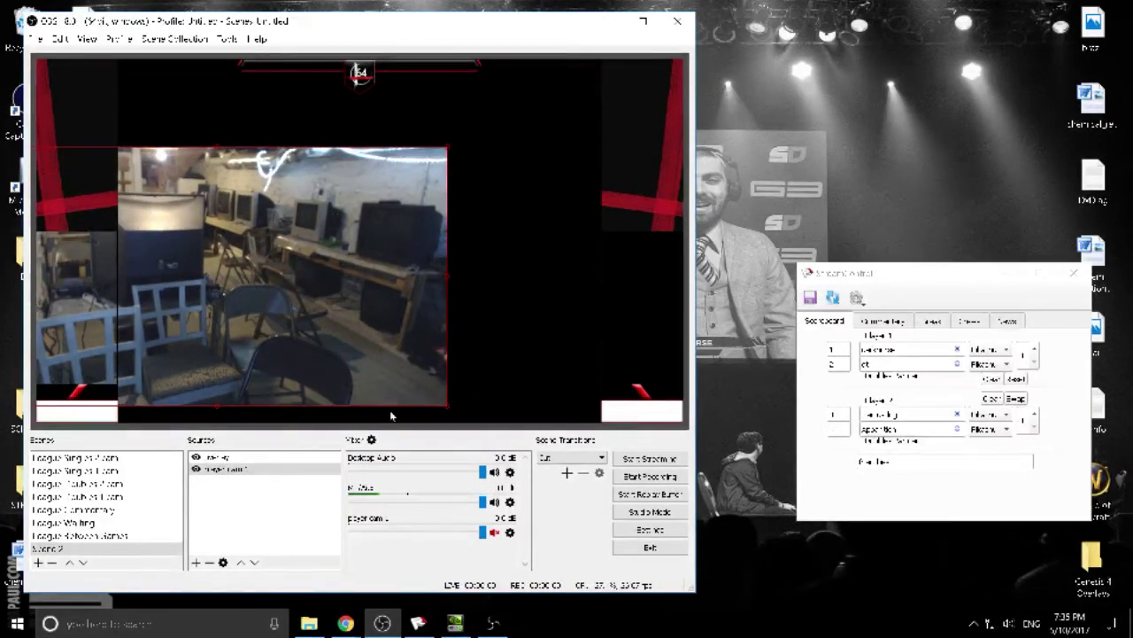
# Add the existing player cam 2 video capture device to Scene 2.
pyautogui.rightClick(288, 495)
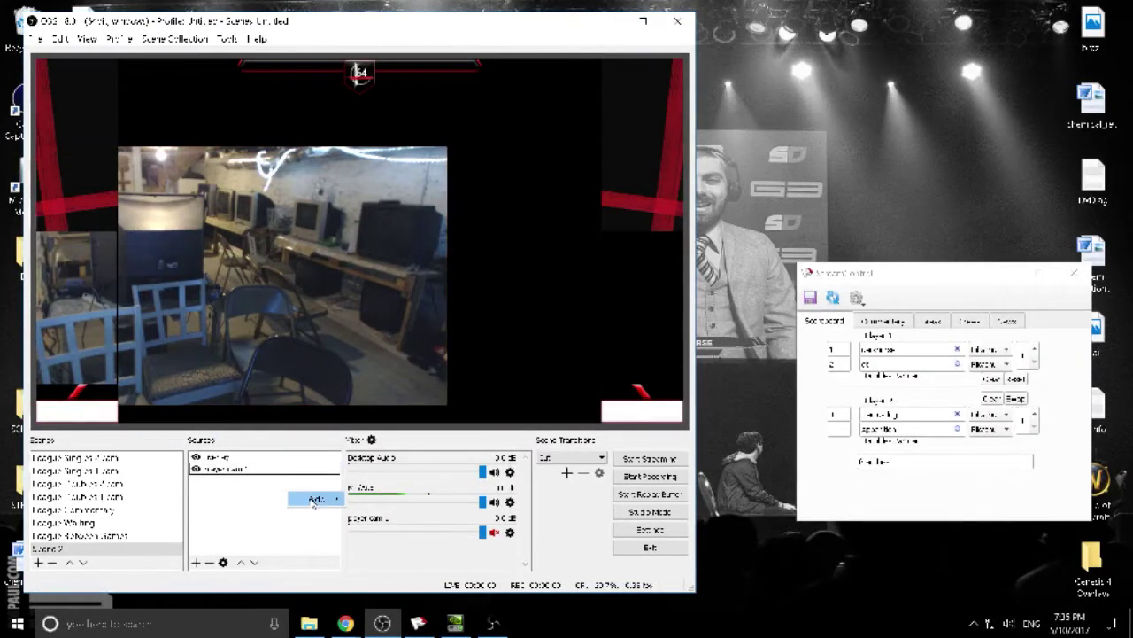
pyautogui.moveTo(316, 499)
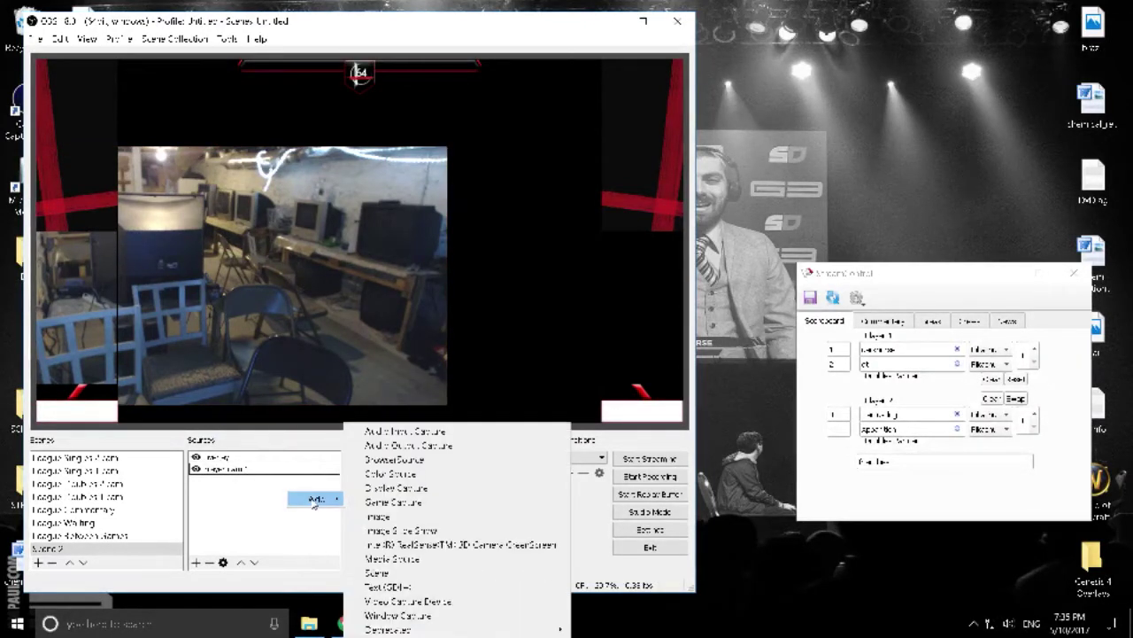
pyautogui.click(465, 604)
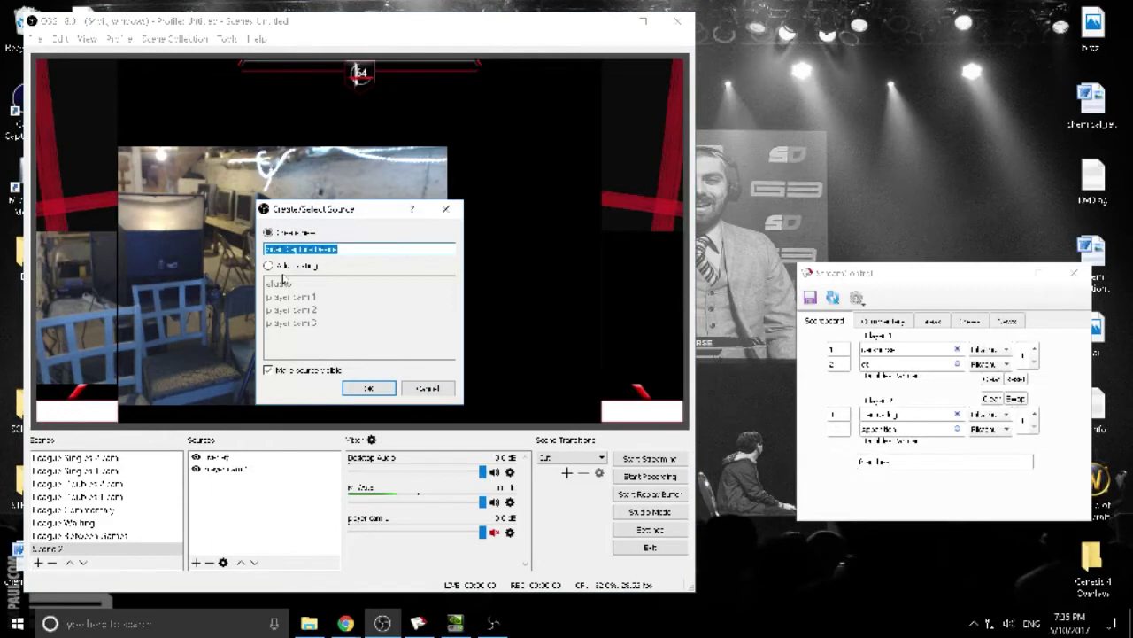
pyautogui.click(268, 265)
pyautogui.click(301, 309)
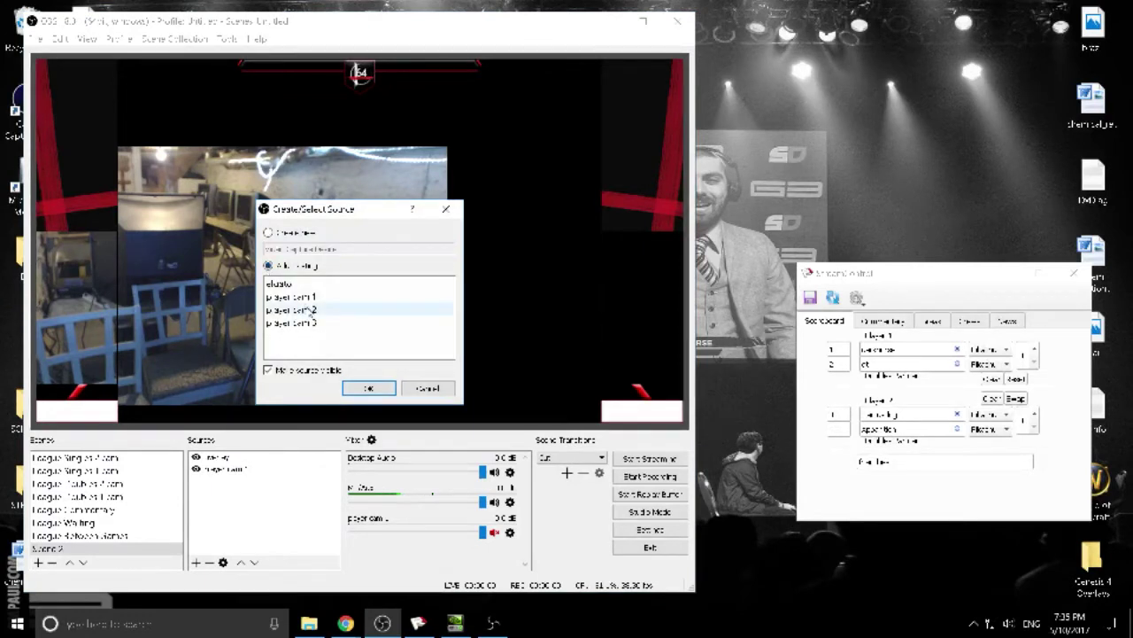
pyautogui.click(370, 389)
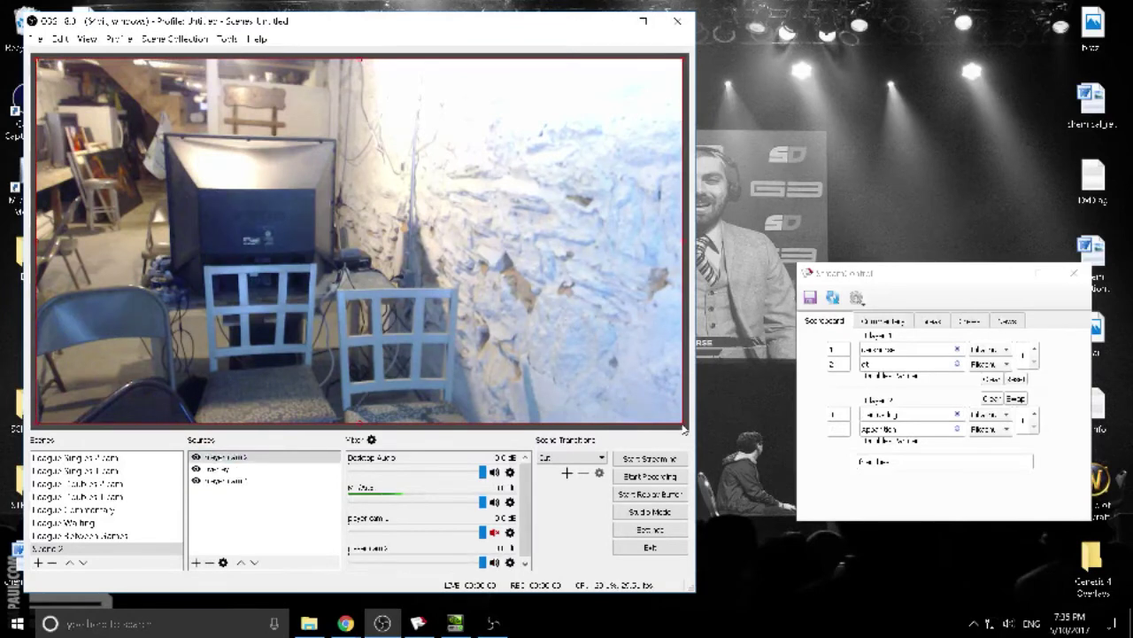
# Shrink player cam 2 into a narrow box on the right edge, two layers down beneath the overlay.
pyautogui.moveTo(684, 429); pyautogui.dragTo(455, 292)
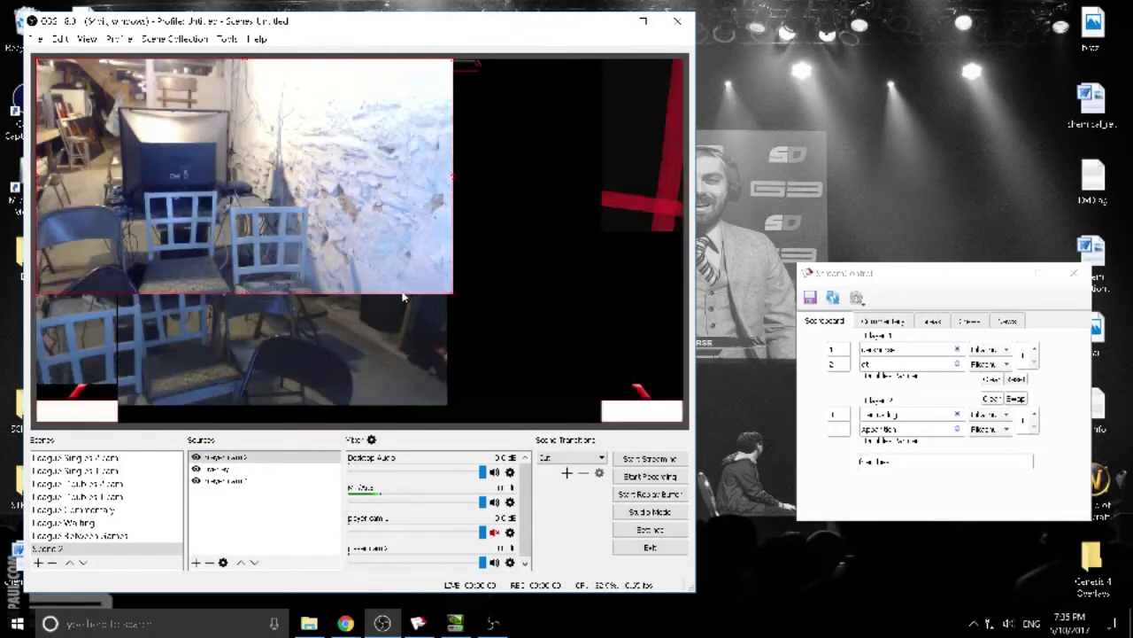
pyautogui.moveTo(256, 205); pyautogui.dragTo(790, 323)
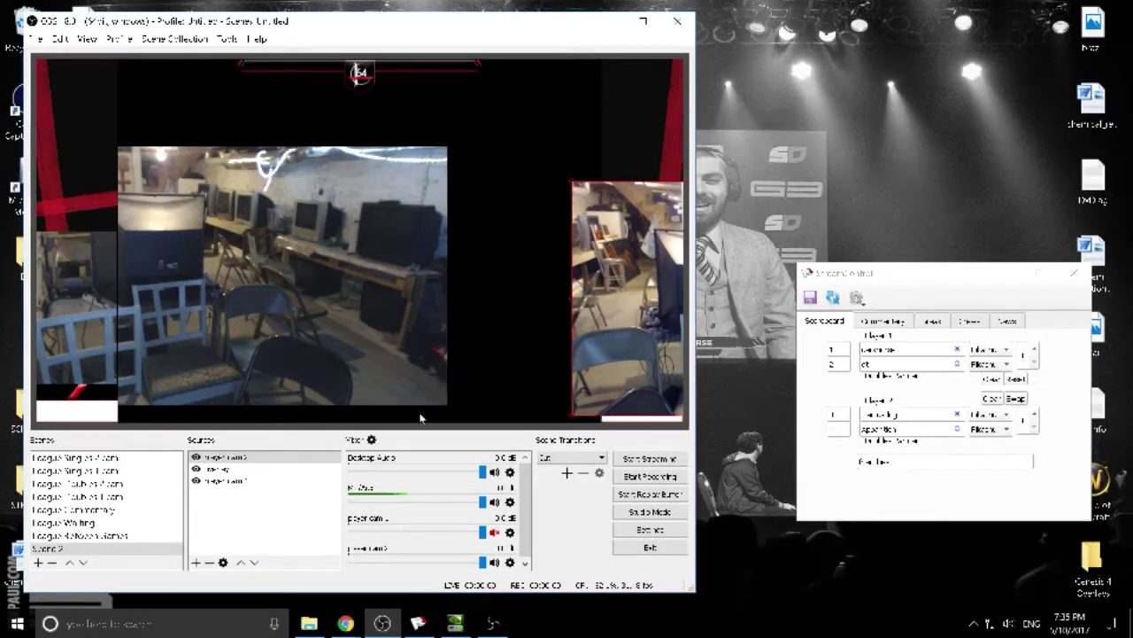
pyautogui.click(254, 562)
pyautogui.click(254, 562)
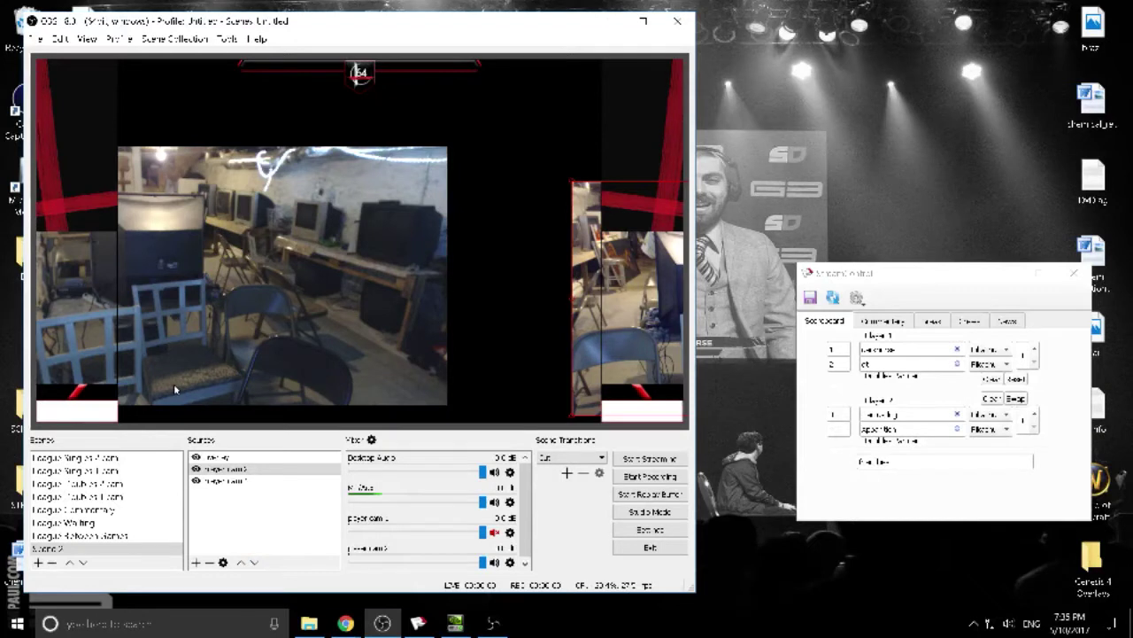
pyautogui.rightClick(222, 505)
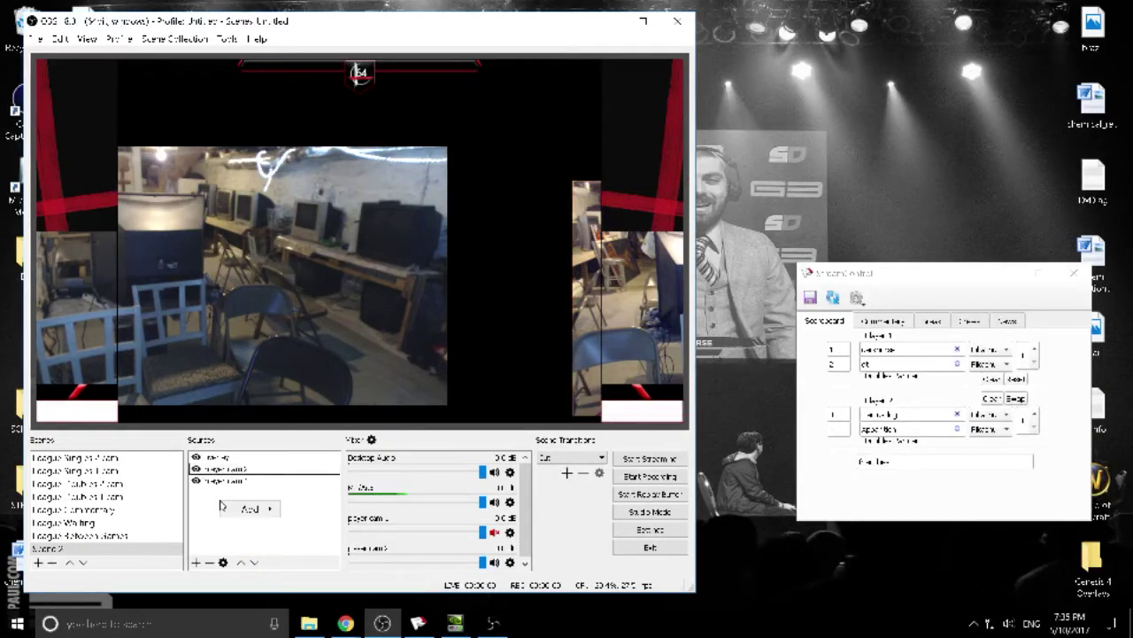
# Add the existing elgato video capture device to Scene 2 for the gameplay footage.
pyautogui.moveTo(245, 509)
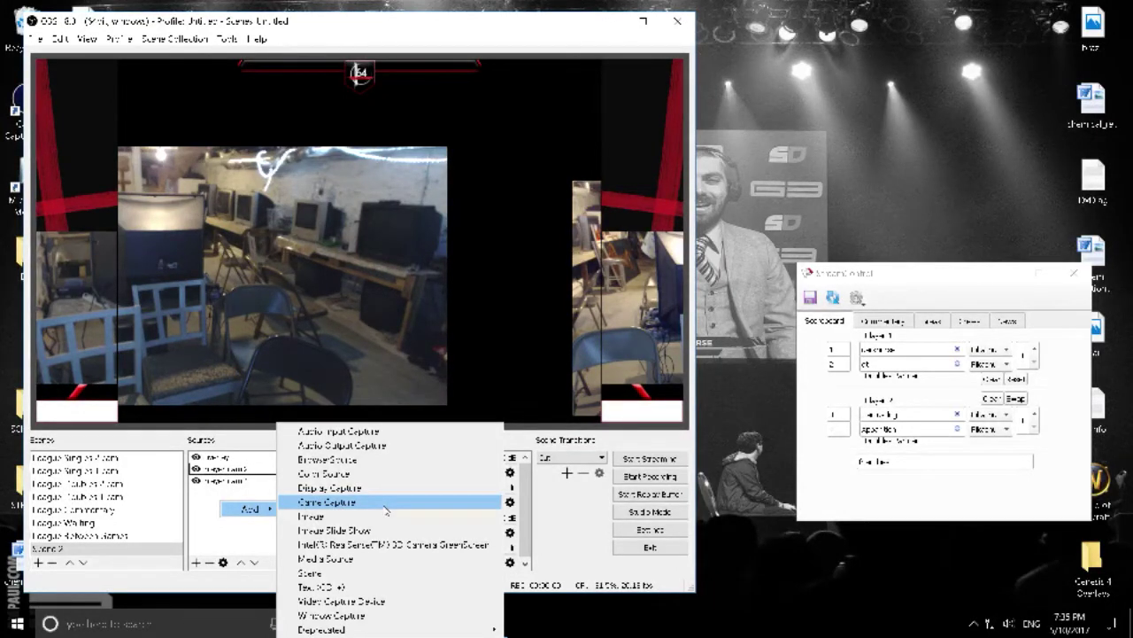
pyautogui.click(388, 601)
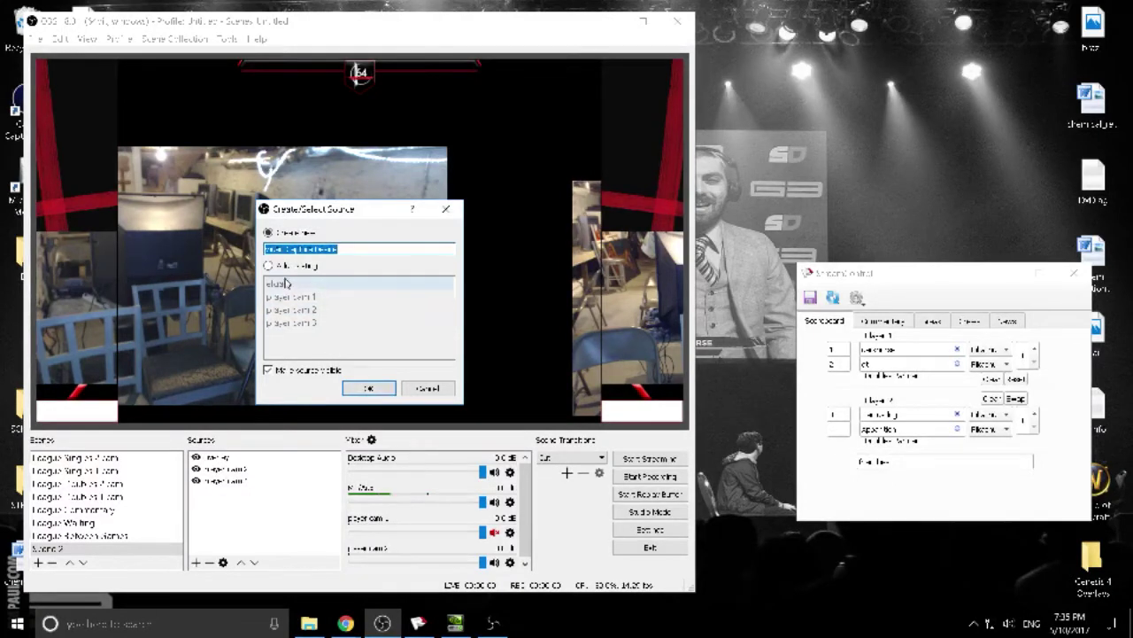
pyautogui.click(269, 267)
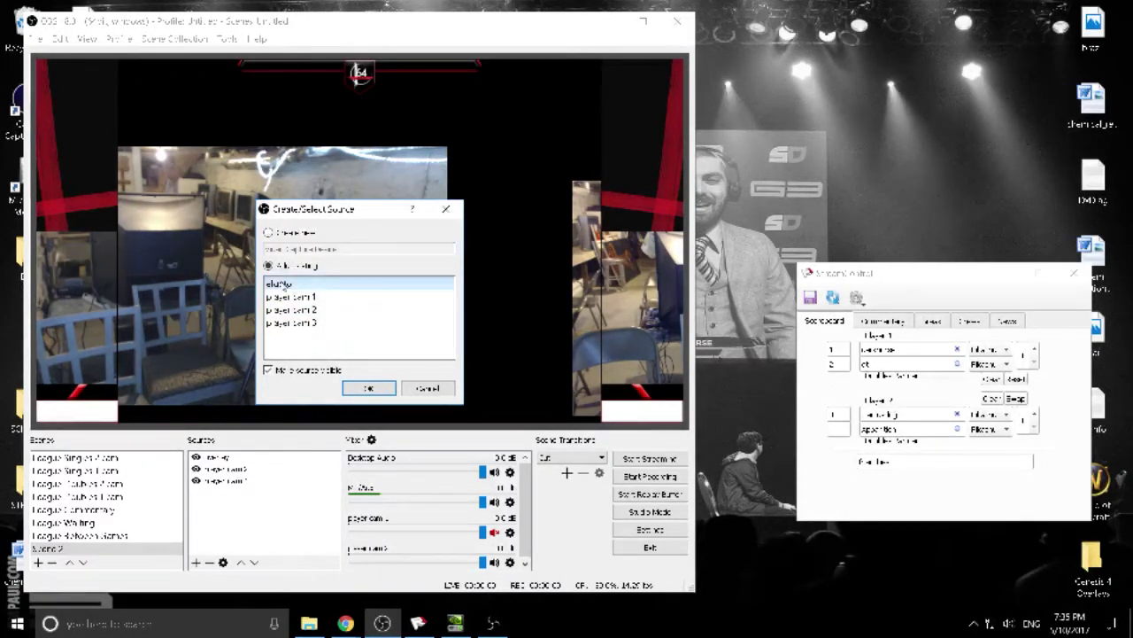
pyautogui.click(368, 389)
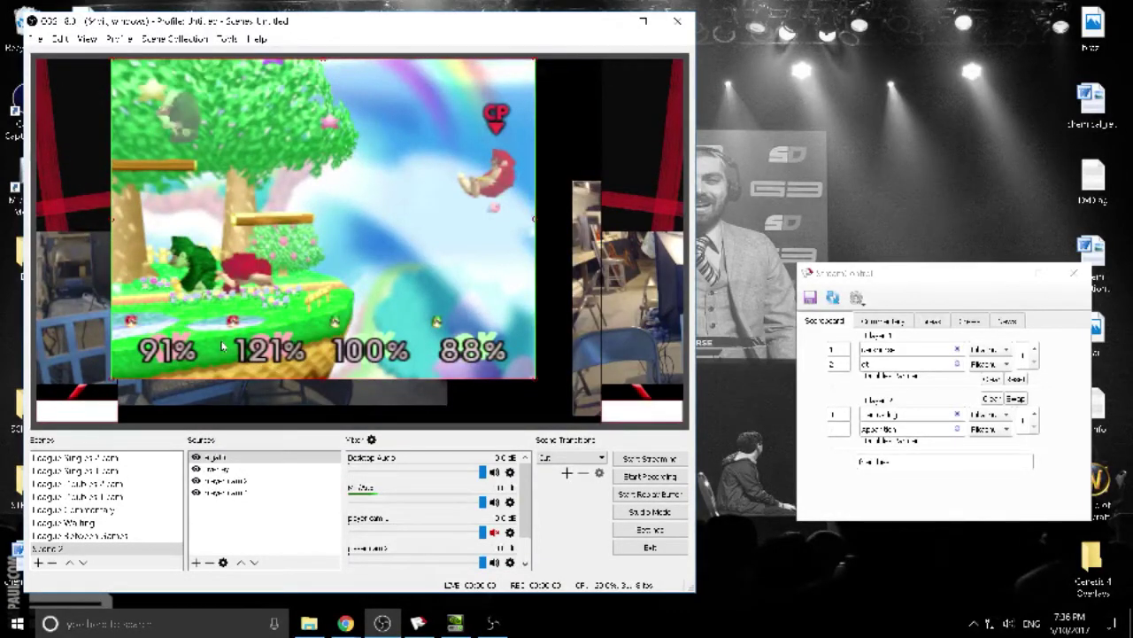
# Move the elgato capture below the overlay, enlarge it to fill the game frame, and hide it.
pyautogui.click(253, 562)
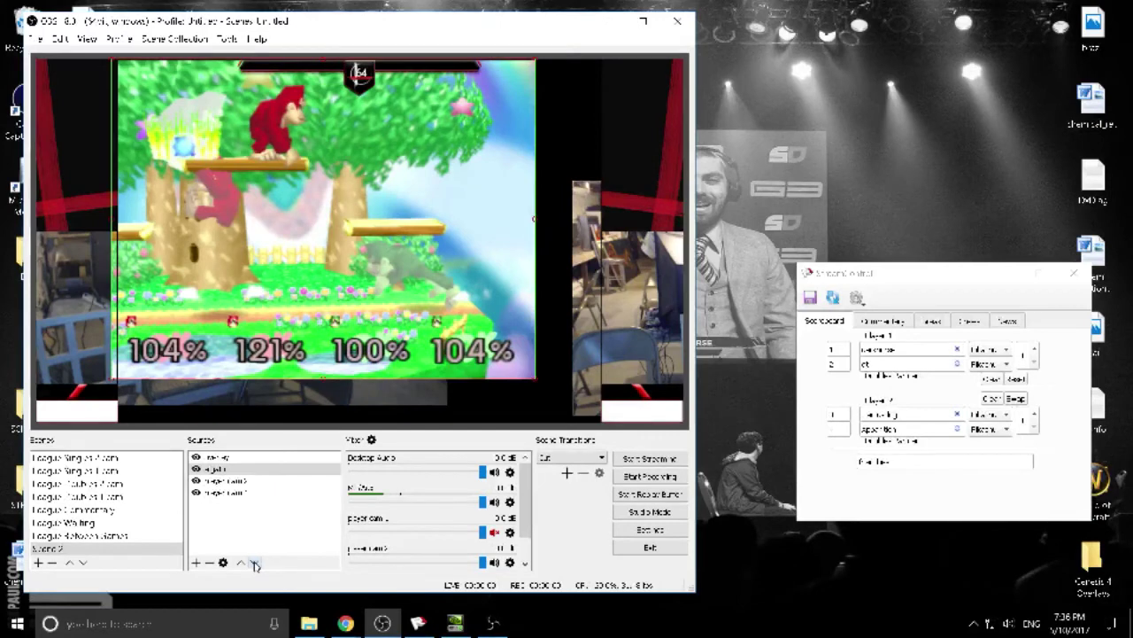
pyautogui.moveTo(302, 301); pyautogui.dragTo(309, 301)
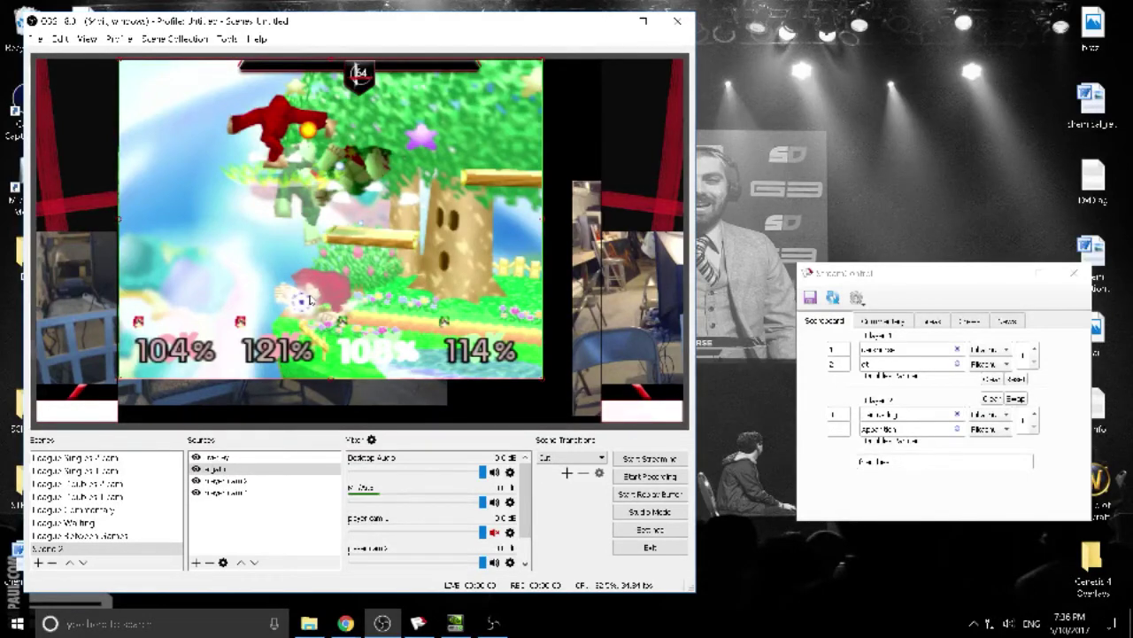
pyautogui.moveTo(543, 379); pyautogui.dragTo(595, 423)
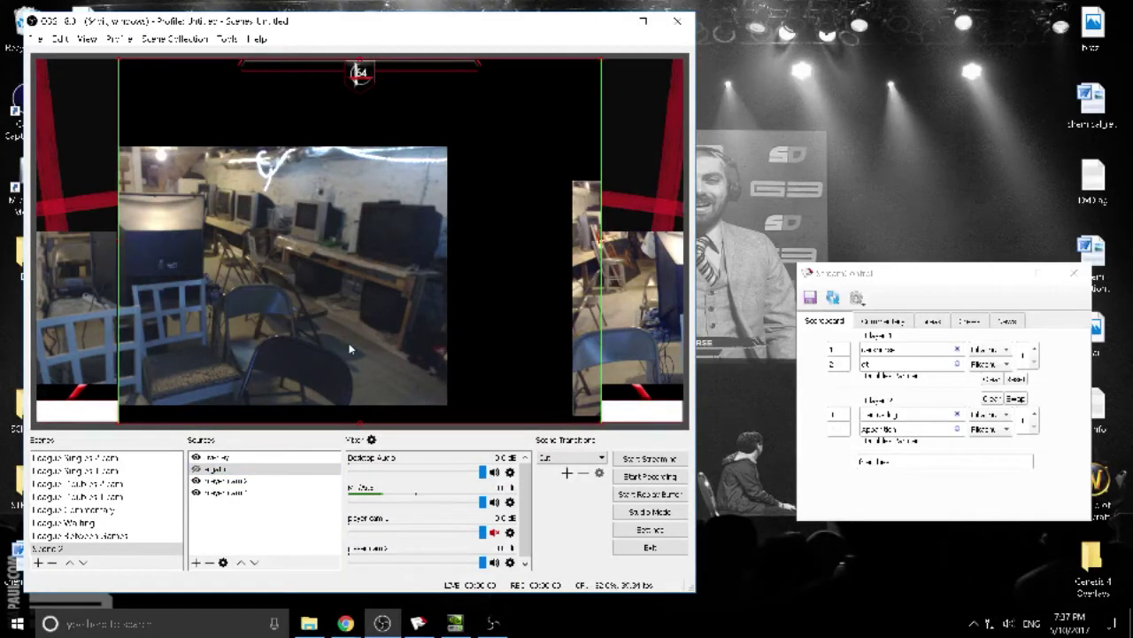
pyautogui.click(196, 469)
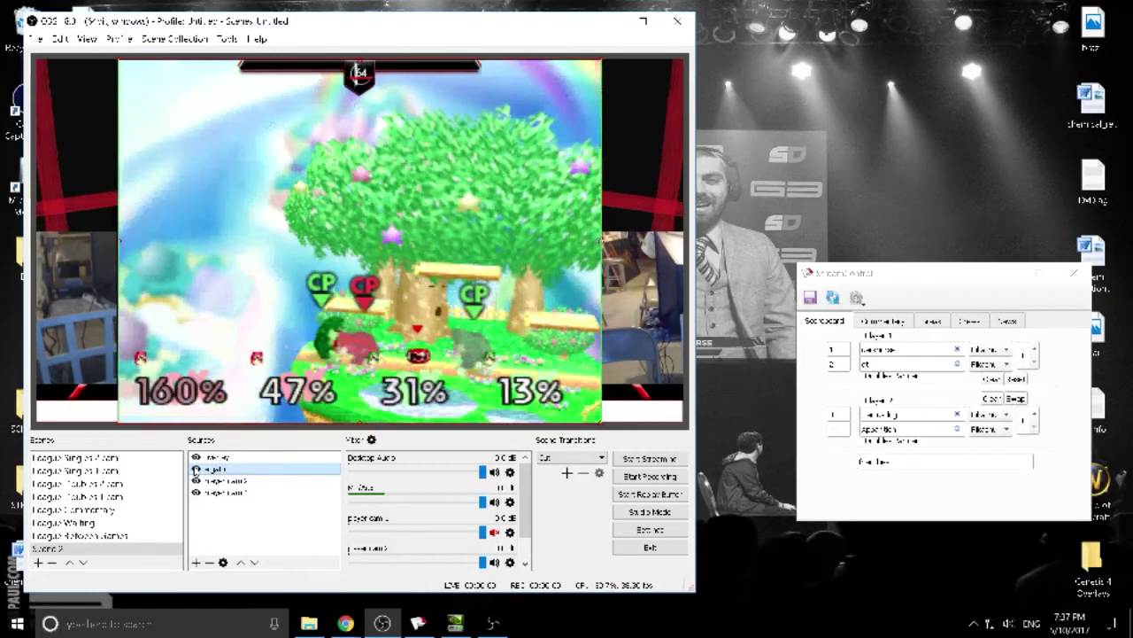
pyautogui.click(195, 469)
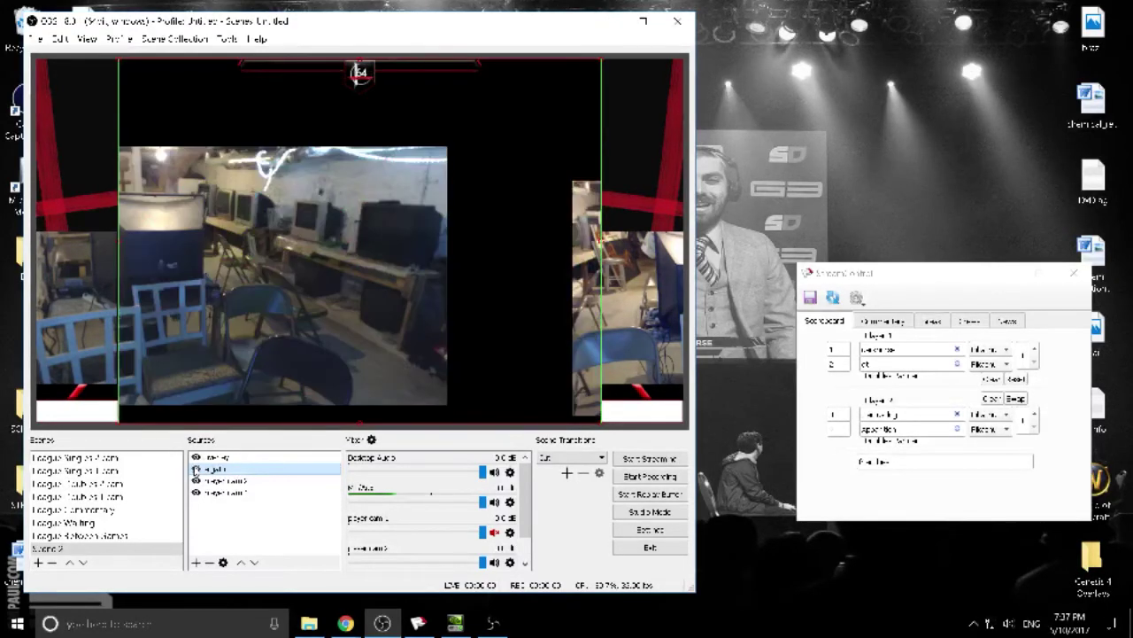
pyautogui.click(631, 530)
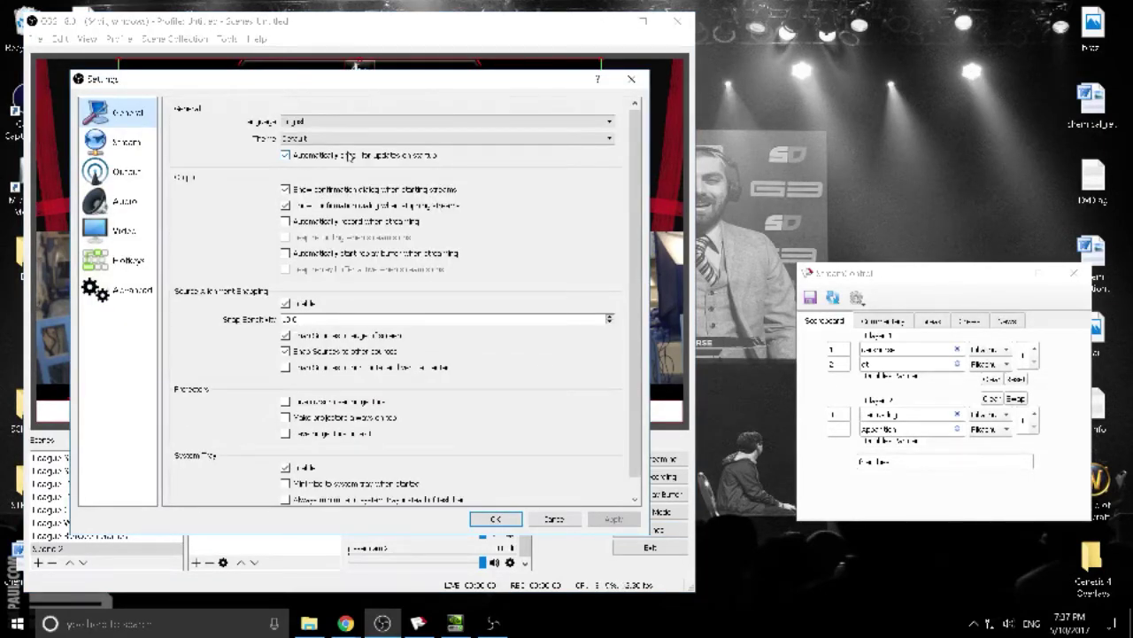
pyautogui.click(122, 201)
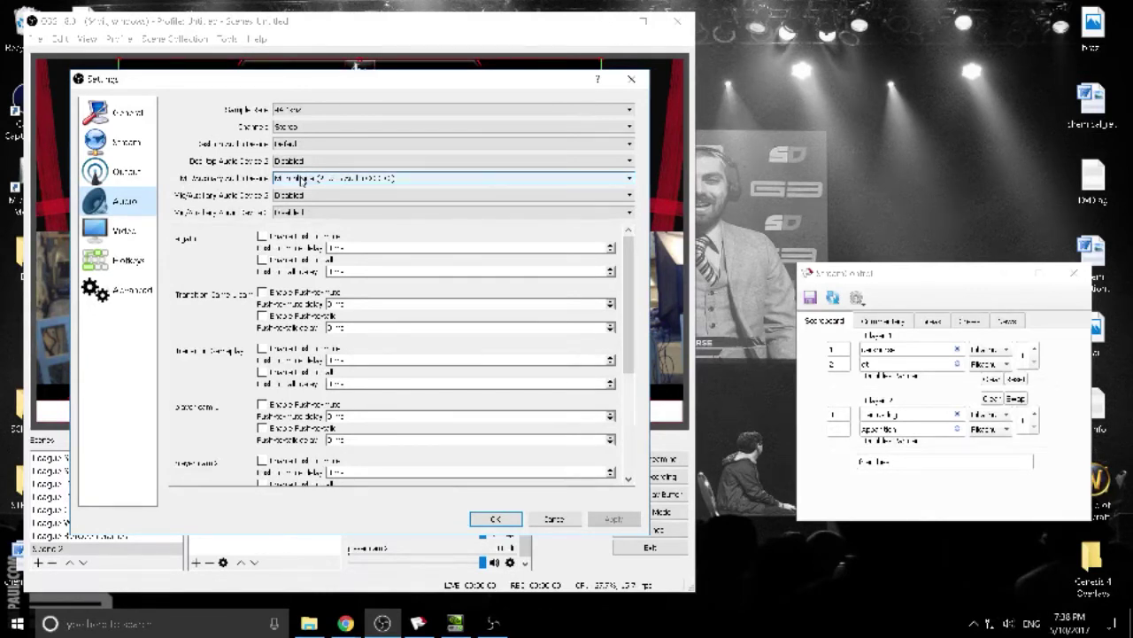
pyautogui.click(630, 80)
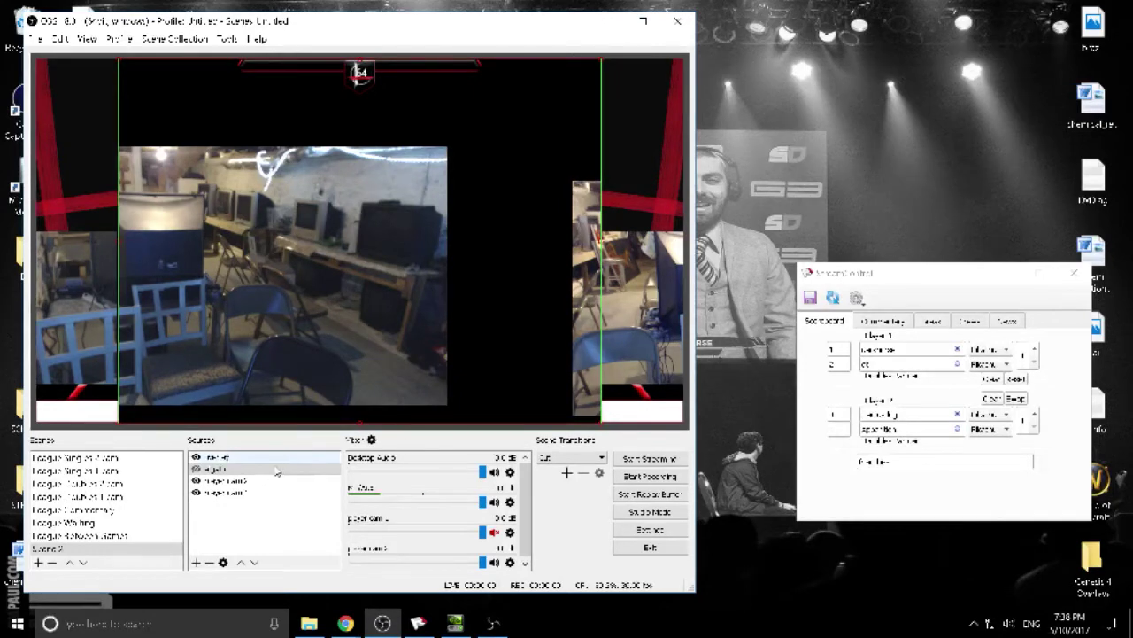
# Create a new browser source in Scene 2.
pyautogui.click(259, 492)
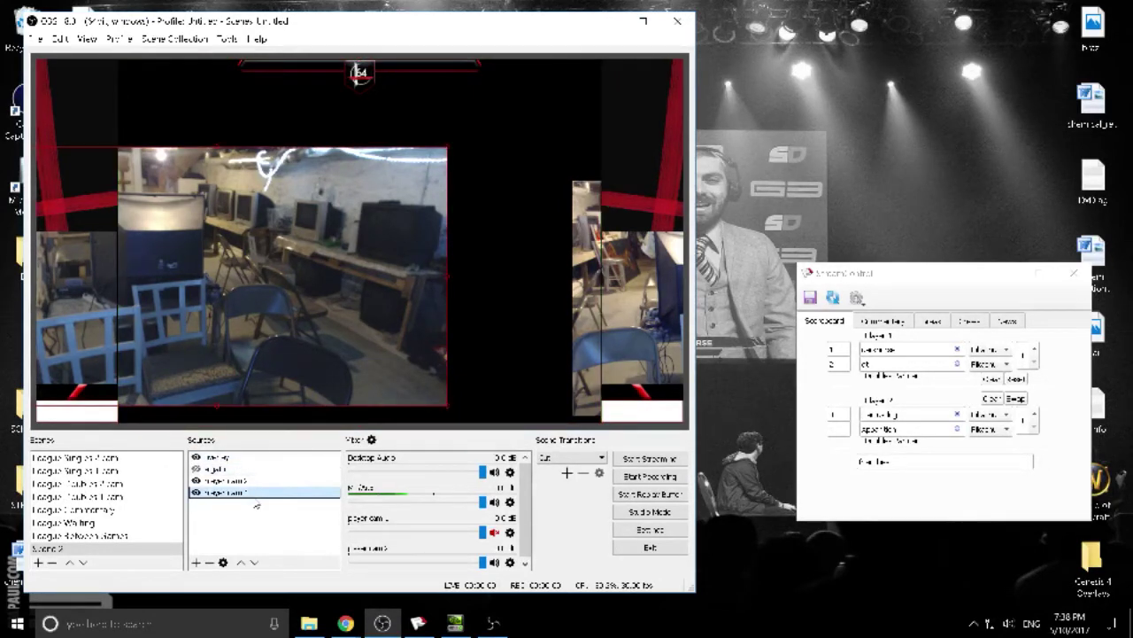
pyautogui.click(250, 521)
pyautogui.rightClick(251, 522)
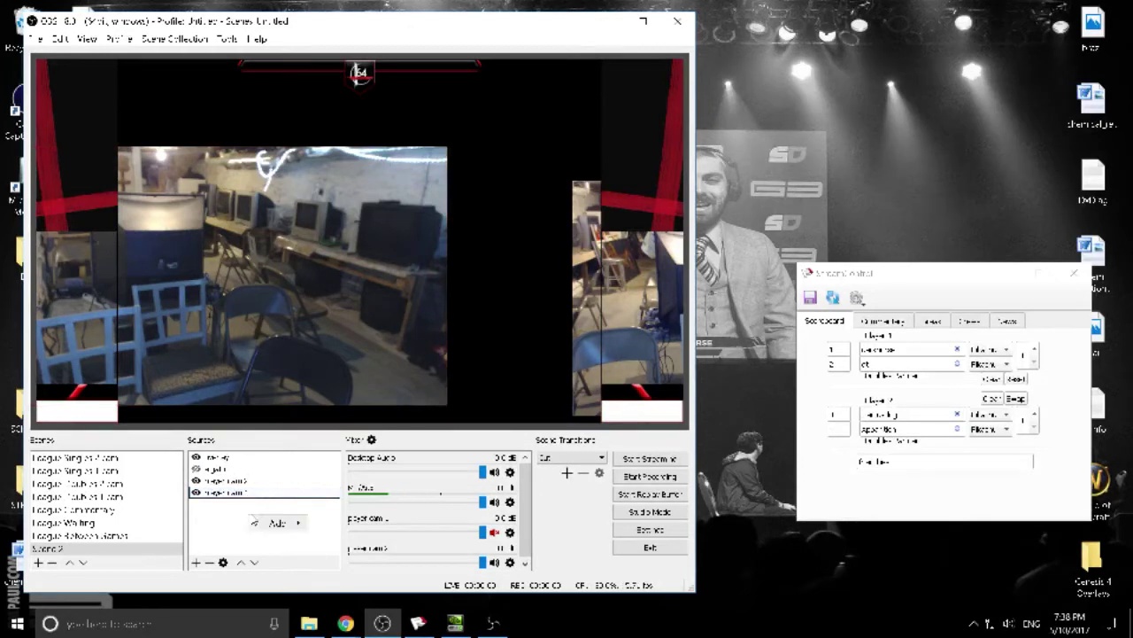
pyautogui.moveTo(274, 523)
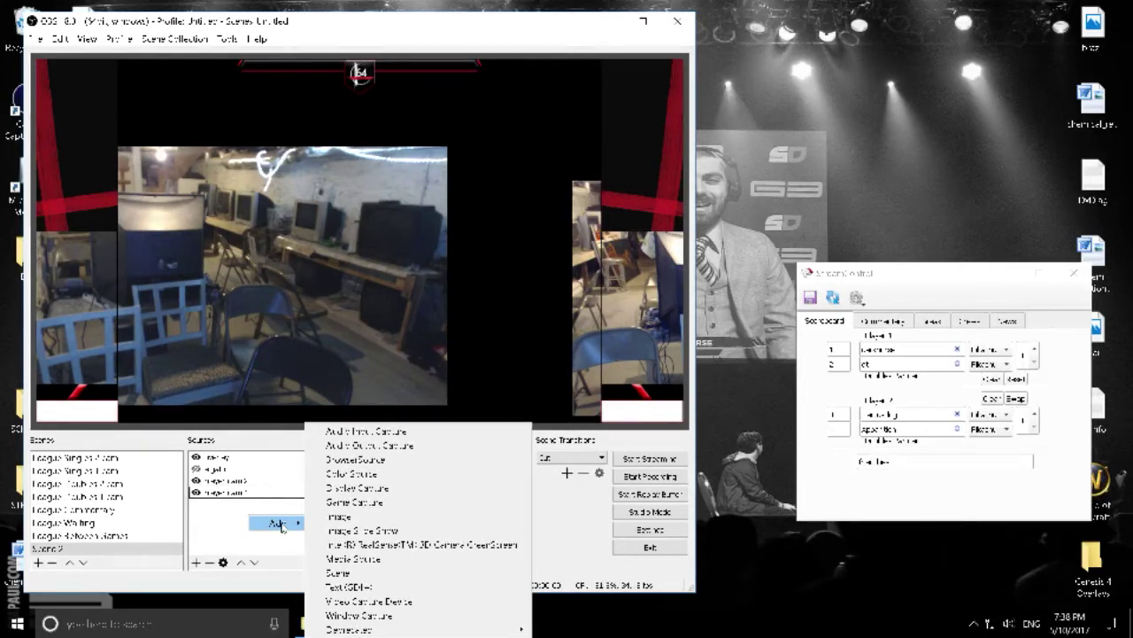
pyautogui.click(375, 462)
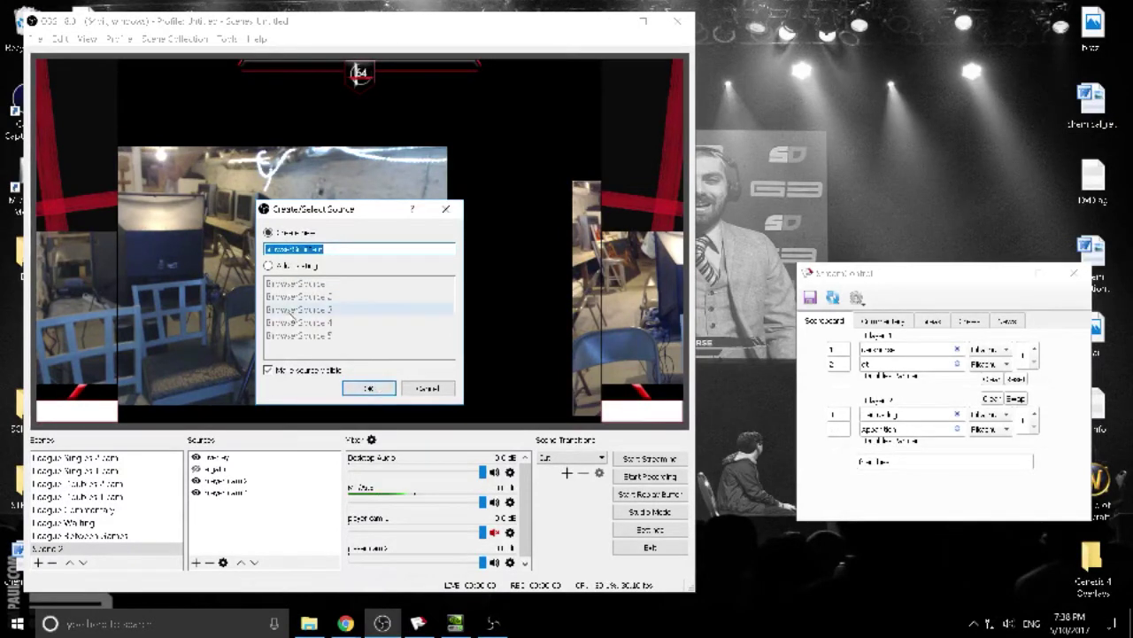
pyautogui.click(367, 390)
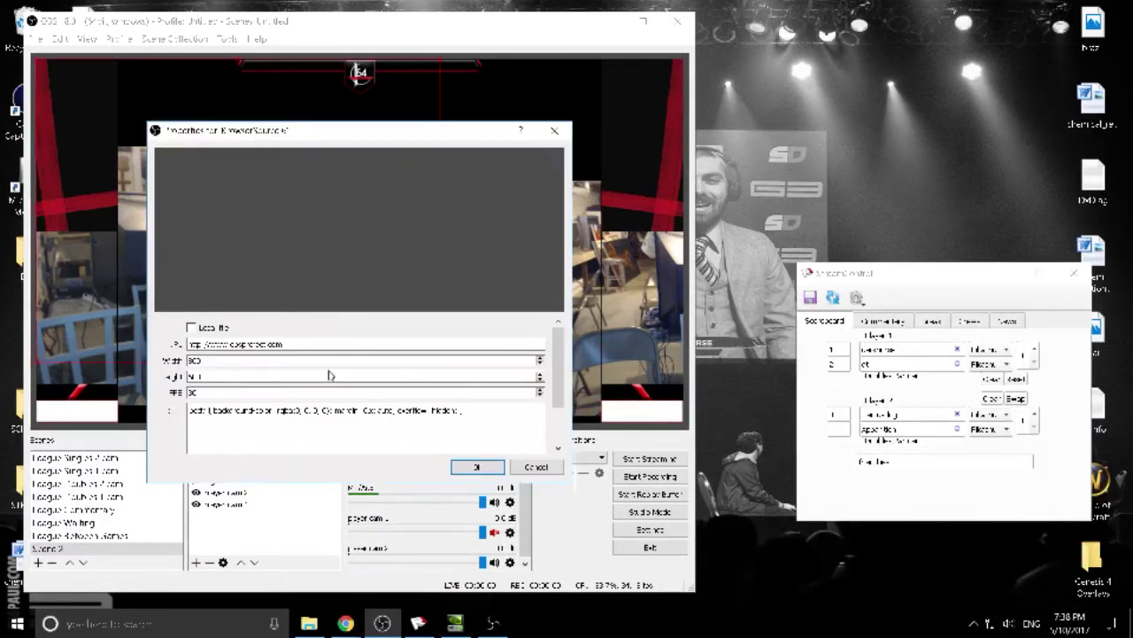
# Set the browser source to 1280 by 720 using a local file, and start browsing for it.
pyautogui.click(293, 343)
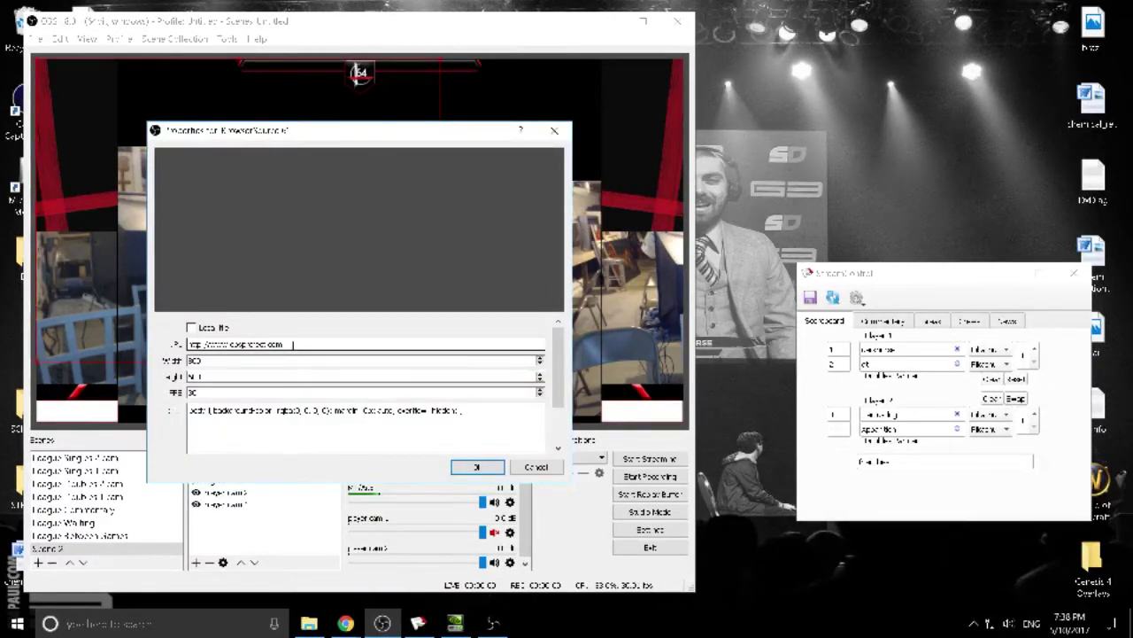
pyautogui.press('Tab')
pyautogui.moveTo(204, 360); pyautogui.dragTo(179, 361)
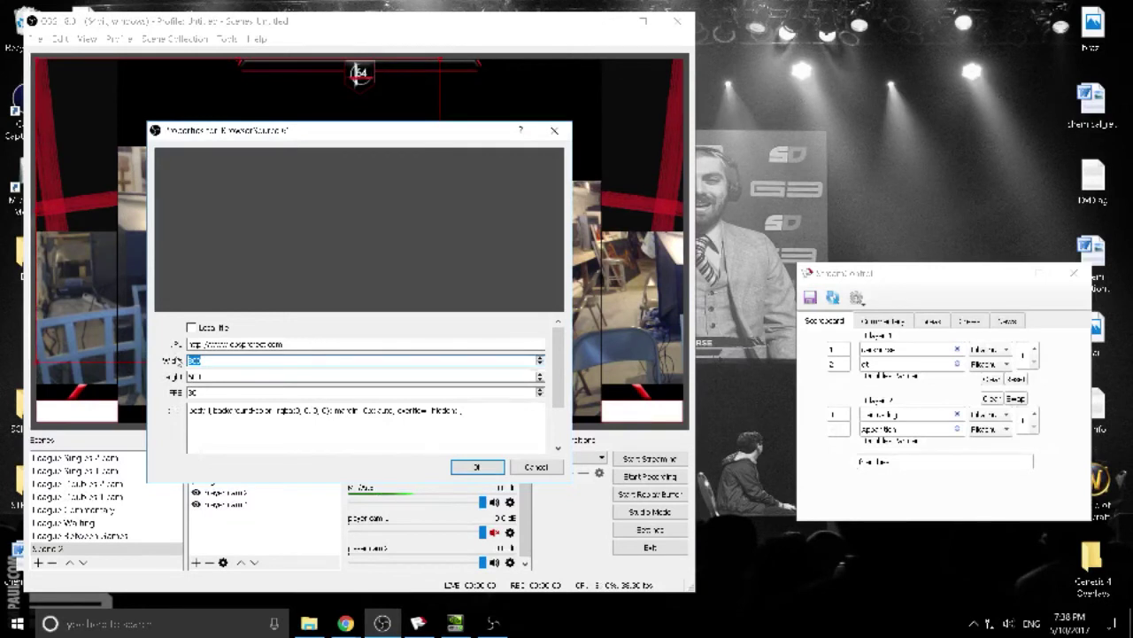
pyautogui.write('1280')
pyautogui.press('Tab')
pyautogui.write('7')
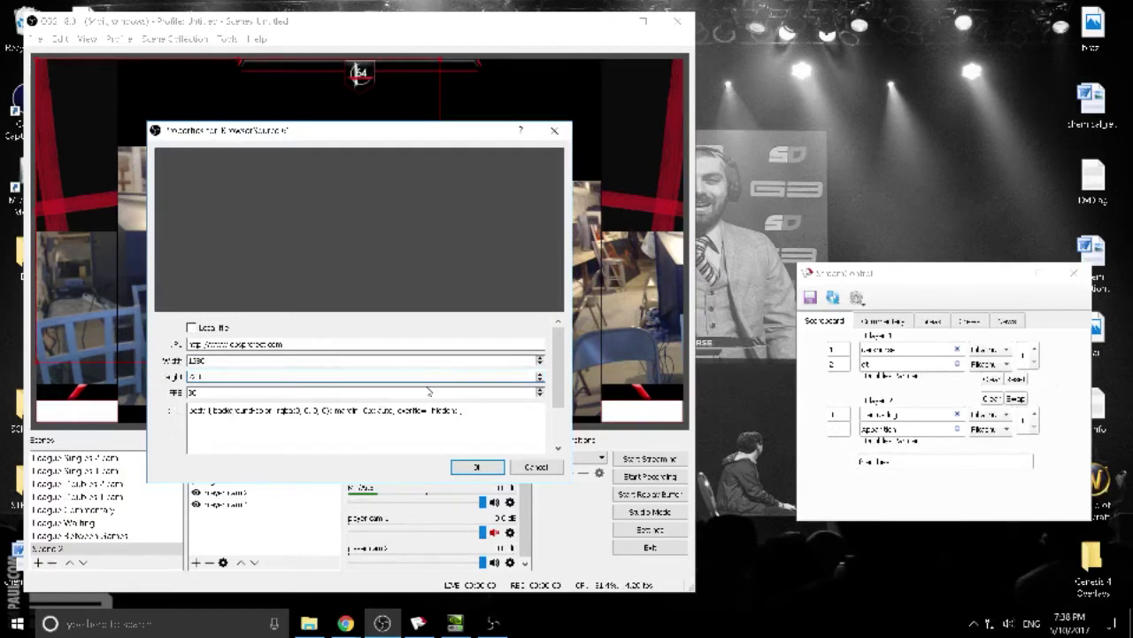
pyautogui.press('Tab')
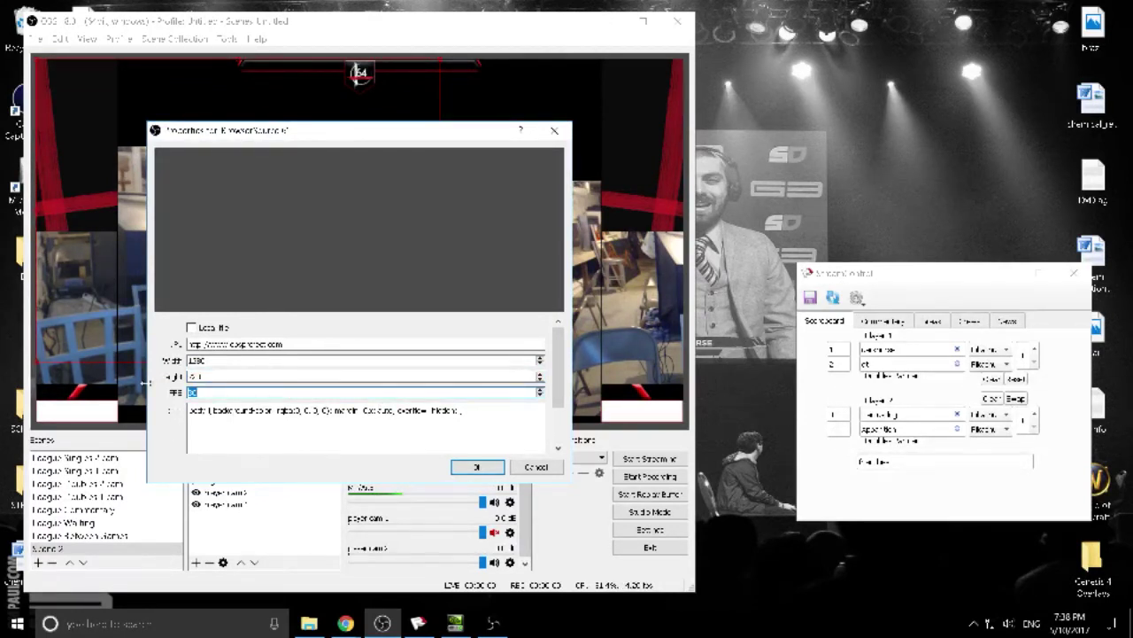
pyautogui.click(434, 345)
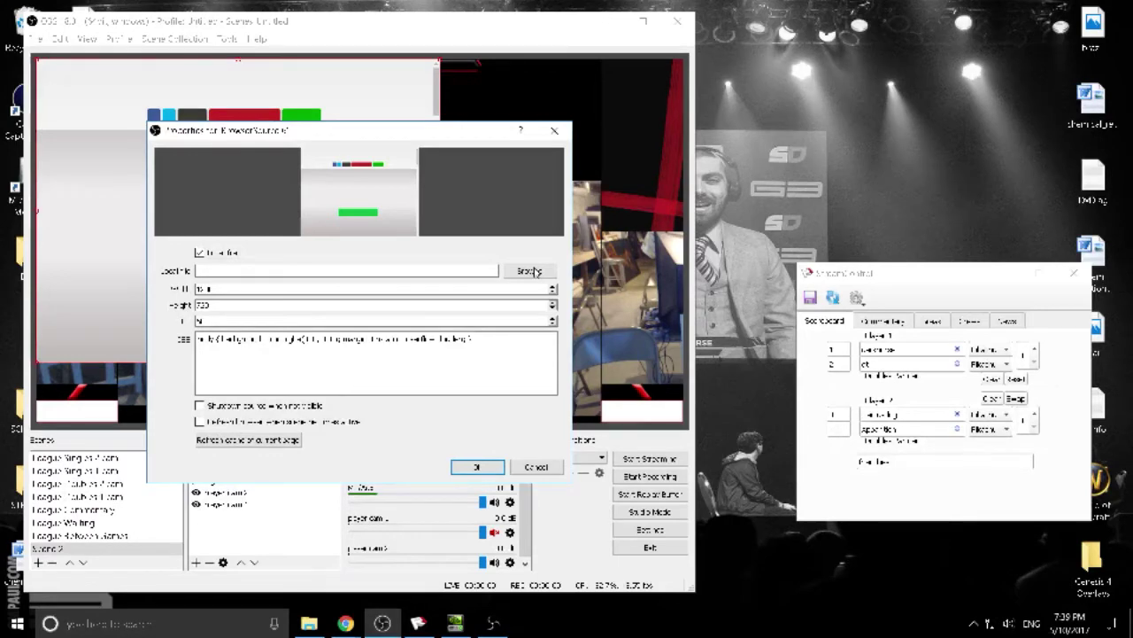
pyautogui.click(532, 271)
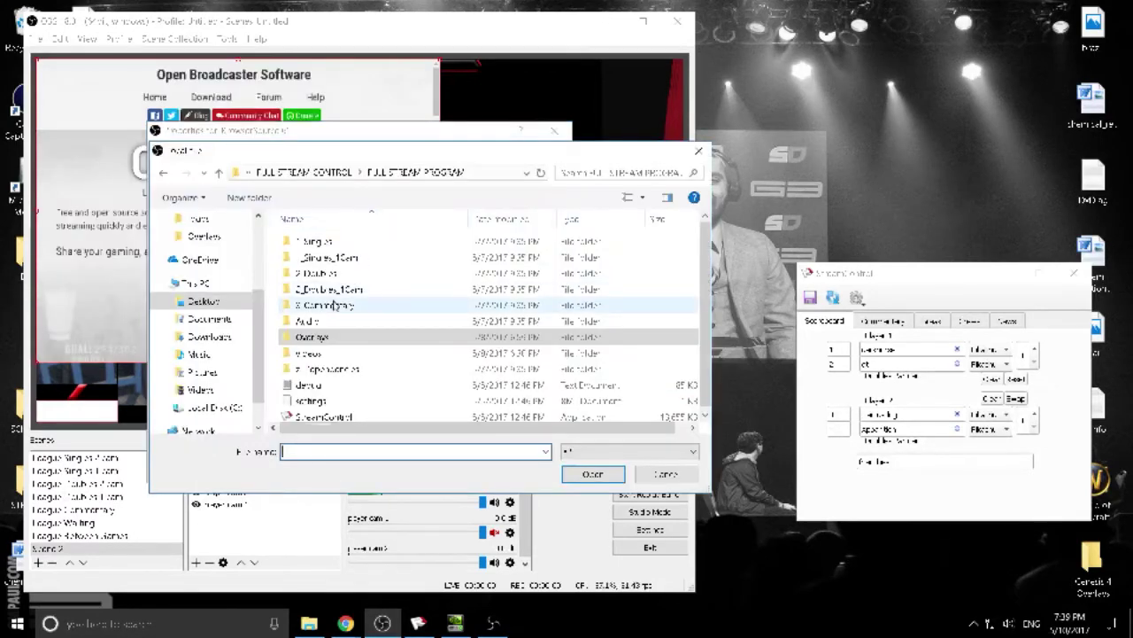
# Choose the main HTML file from the 1_Singles folder as the browser source's local file.
pyautogui.doubleClick(359, 258)
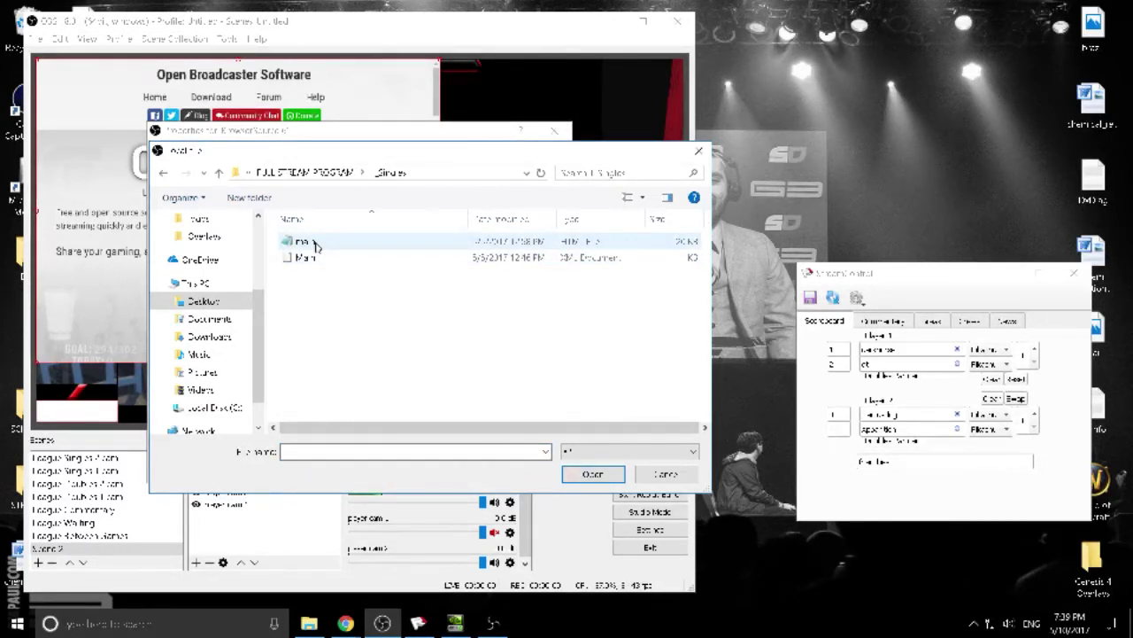
pyautogui.click(314, 243)
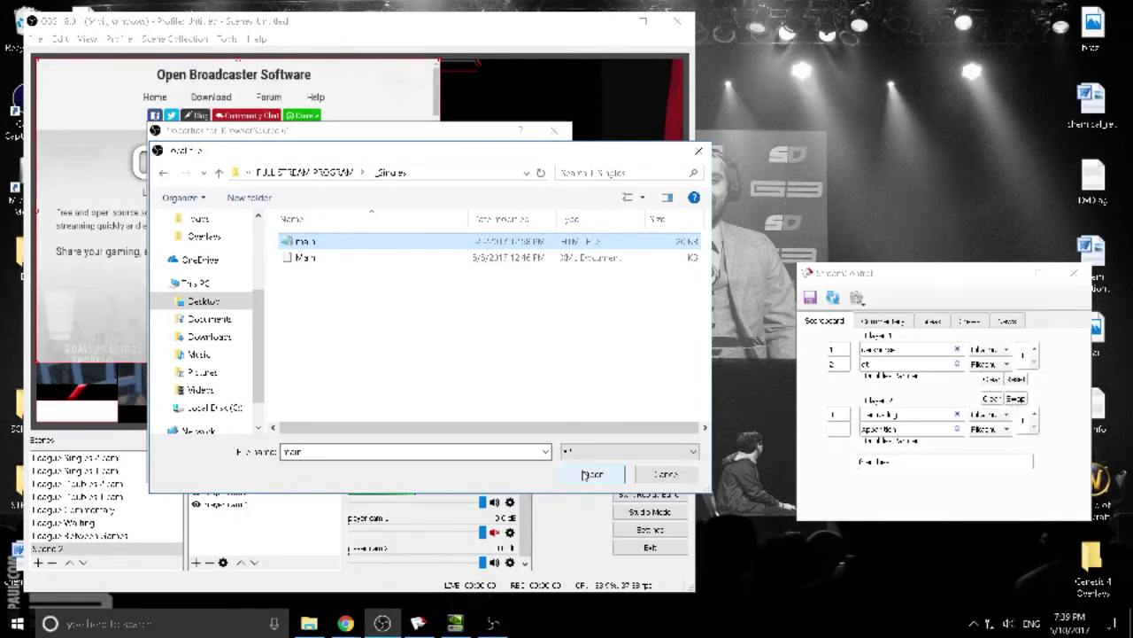
pyautogui.click(590, 474)
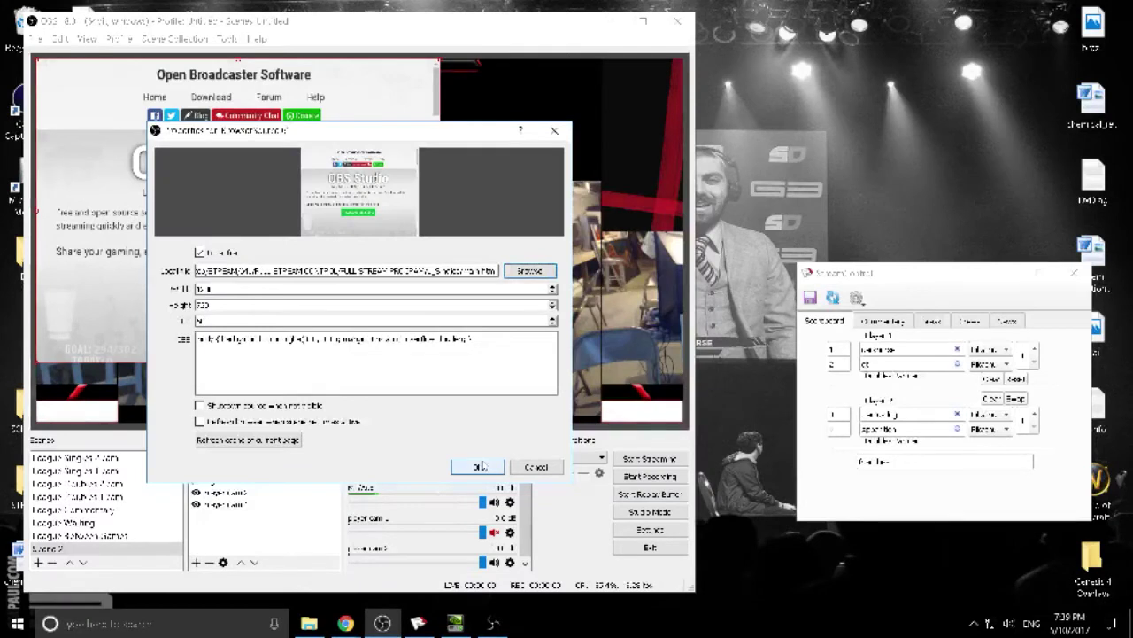
# Enable 'Refresh browser when scene becomes active' and confirm the browser source properties.
pyautogui.click(200, 421)
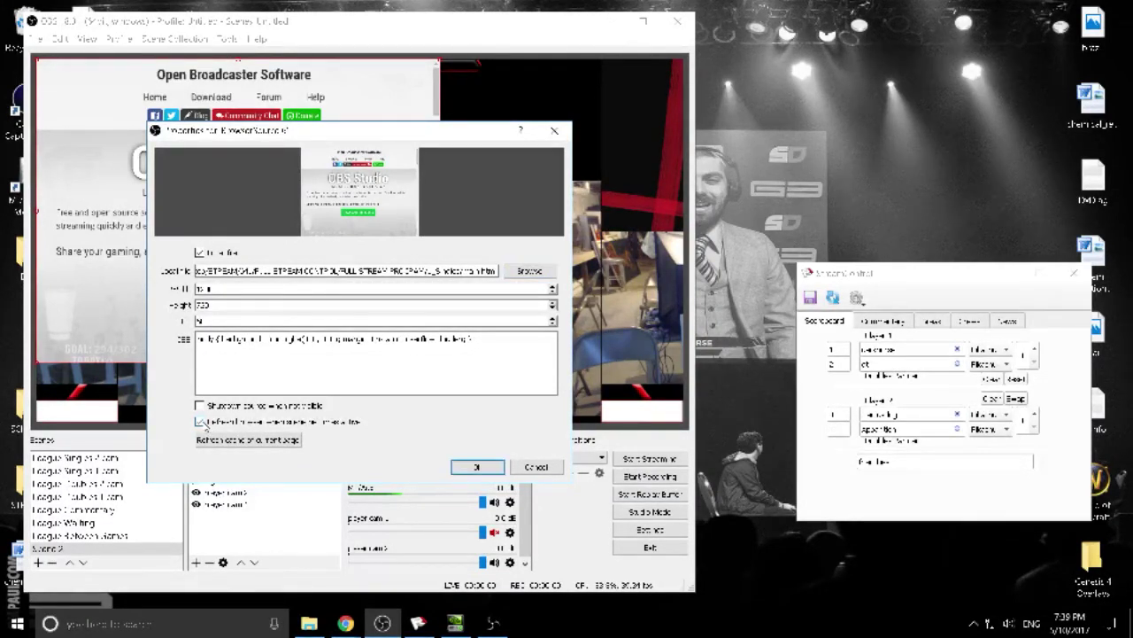
pyautogui.click(465, 471)
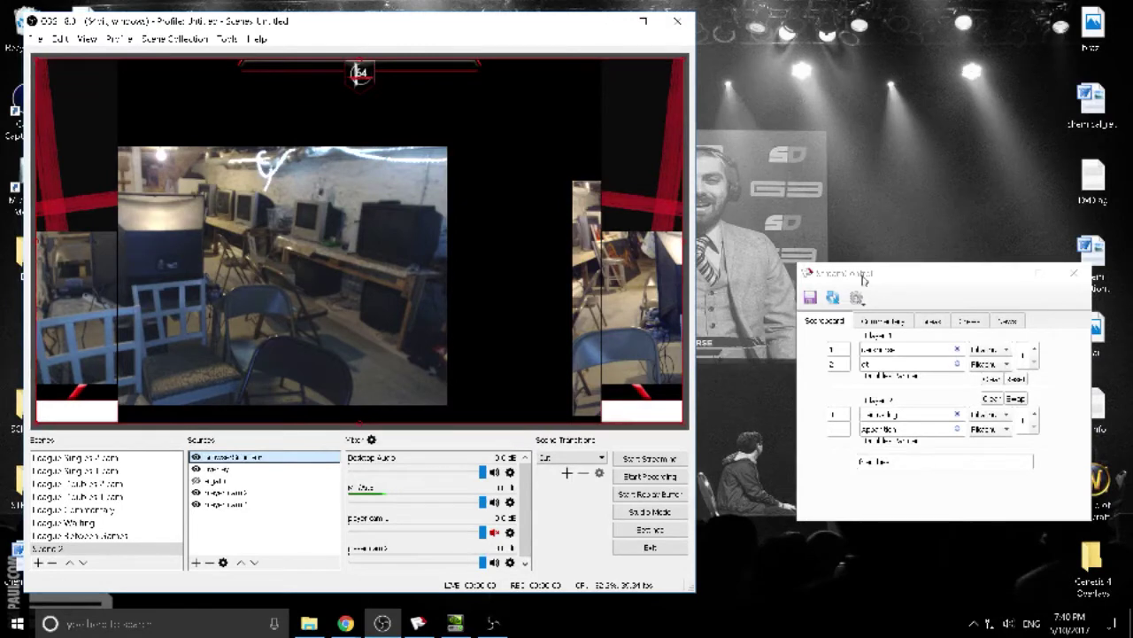
# Save the Stream Control scoreboard and move the browser scoreboard source to the top of Scene 2's sources.
pyautogui.click(891, 349)
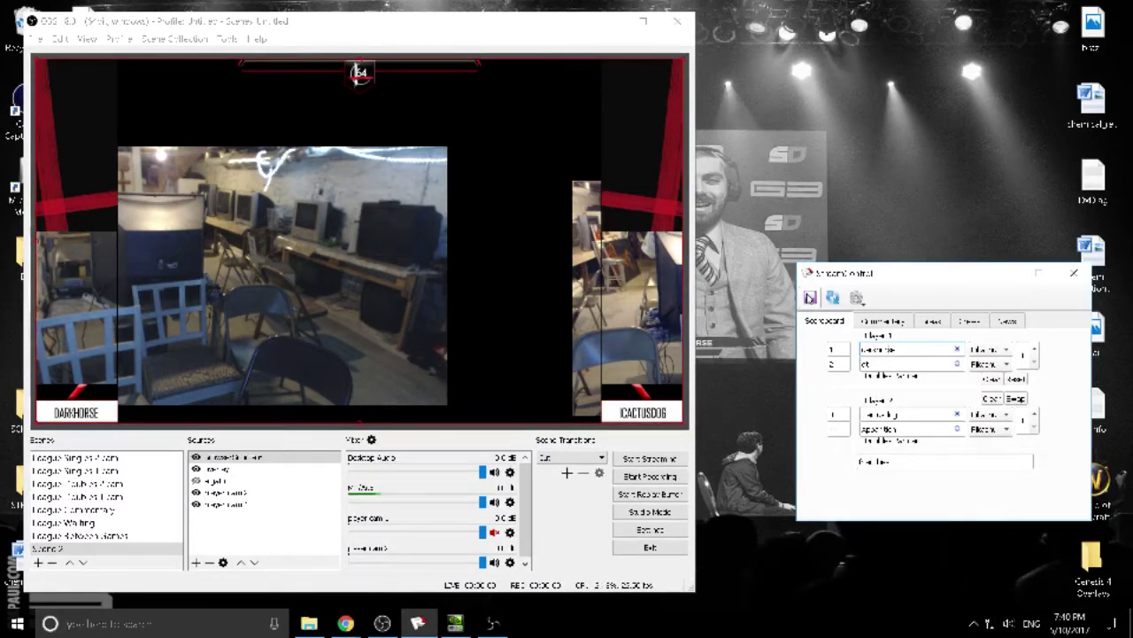
pyautogui.click(809, 297)
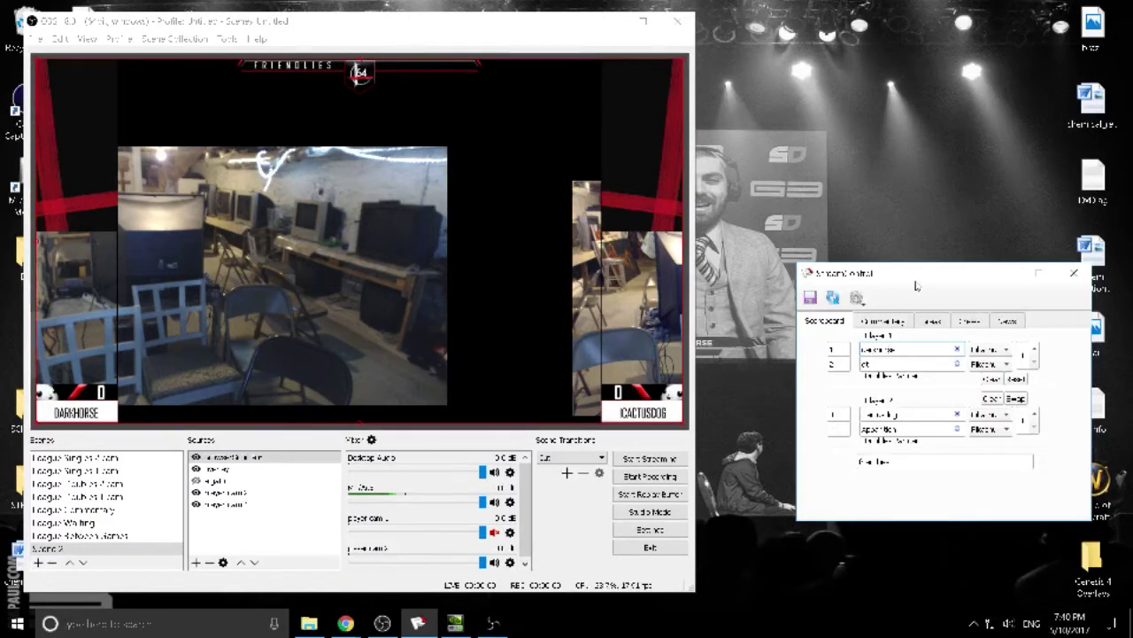
pyautogui.click(204, 458)
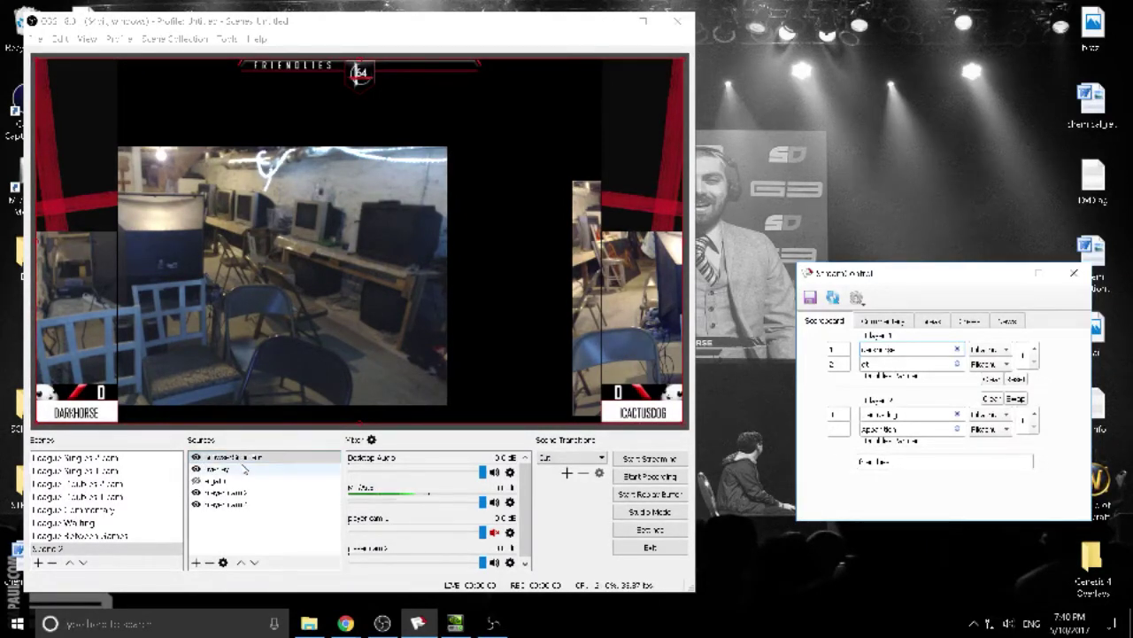
pyautogui.click(253, 562)
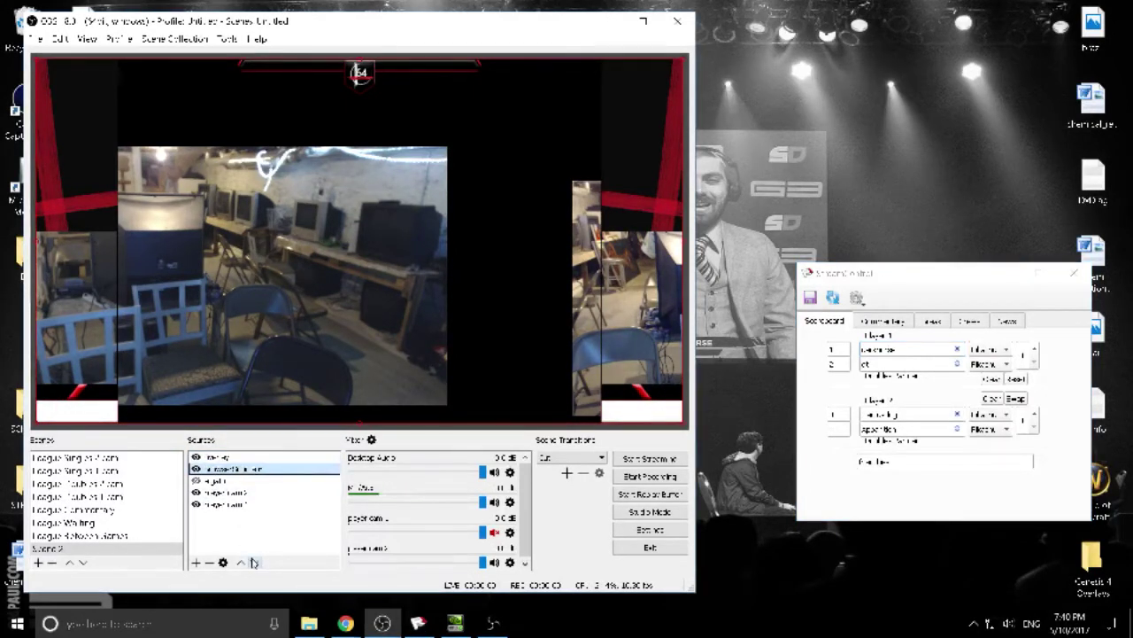
pyautogui.click(240, 563)
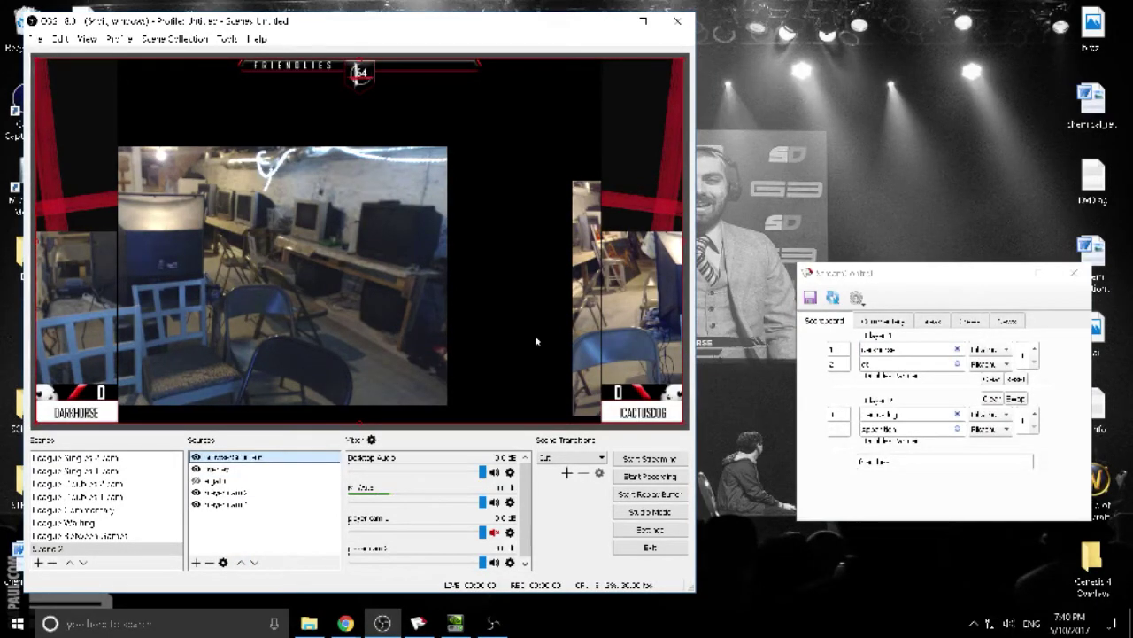
# Rename Player 1 to 'punch' and Player 2 to the suggested name starting with 'b'.
pyautogui.moveTo(903, 355); pyautogui.dragTo(791, 355)
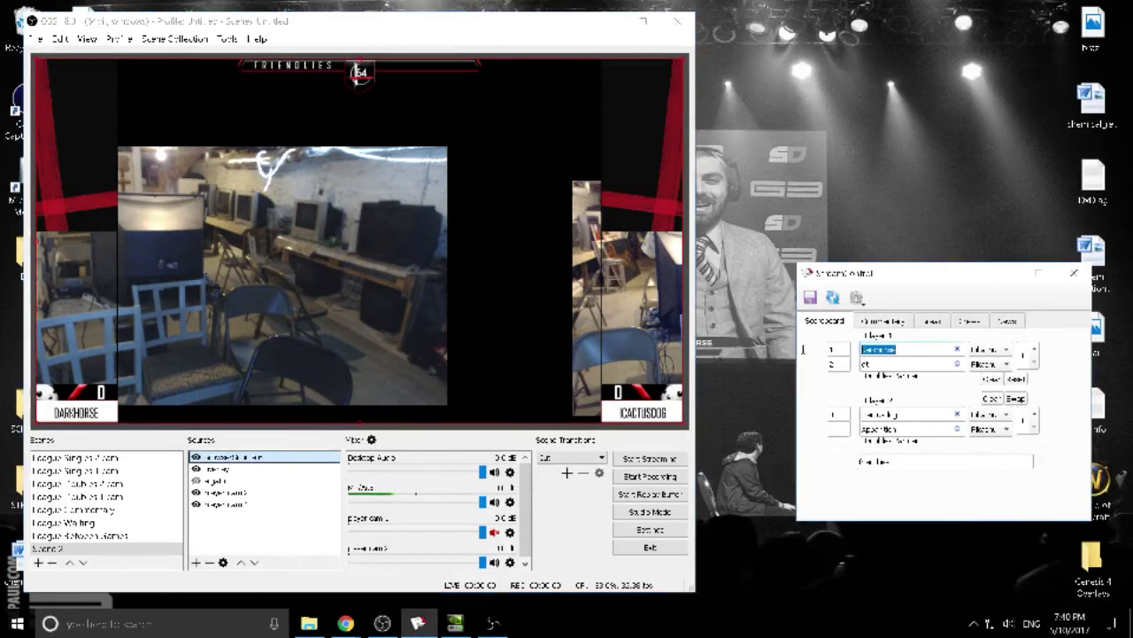
pyautogui.write('punch')
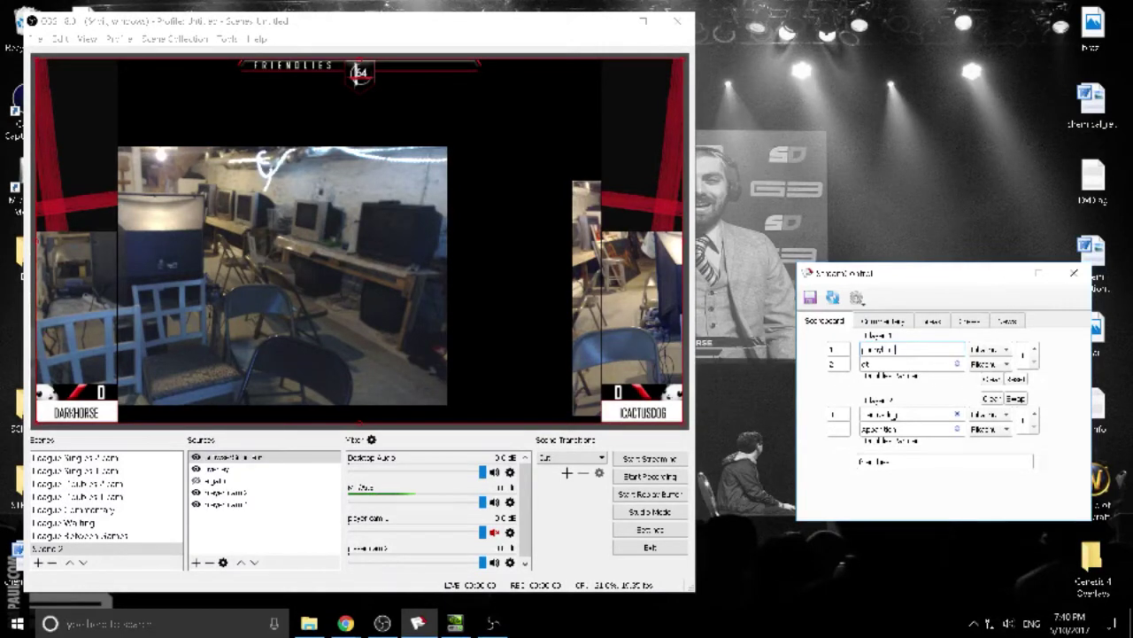
pyautogui.moveTo(899, 414); pyautogui.dragTo(813, 417)
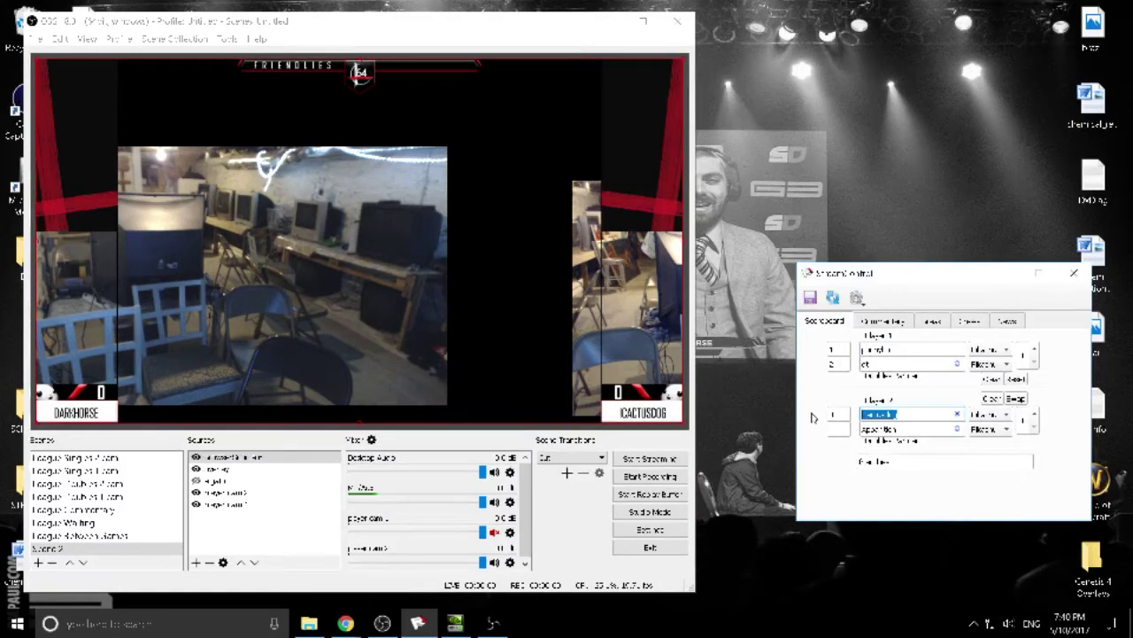
pyautogui.write('b')
pyautogui.click(864, 431)
# Enter a new 'Winners' round title and save the scoreboard to update the overlay.
pyautogui.click(890, 462)
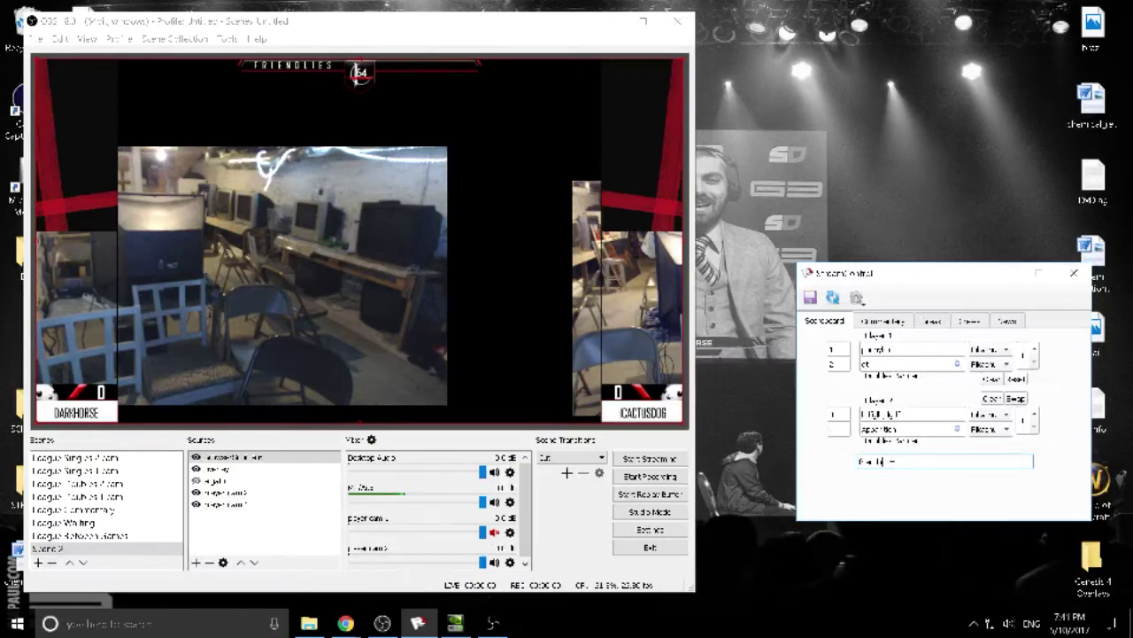
pyautogui.press('BackSpace')
pyautogui.press('BackSpace')
pyautogui.press('BackSpace')
pyautogui.press('BackSpace')
pyautogui.press('BackSpace')
pyautogui.press('BackSpace')
pyautogui.press('BackSpace')
pyautogui.press('BackSpace')
pyautogui.write('Winners')
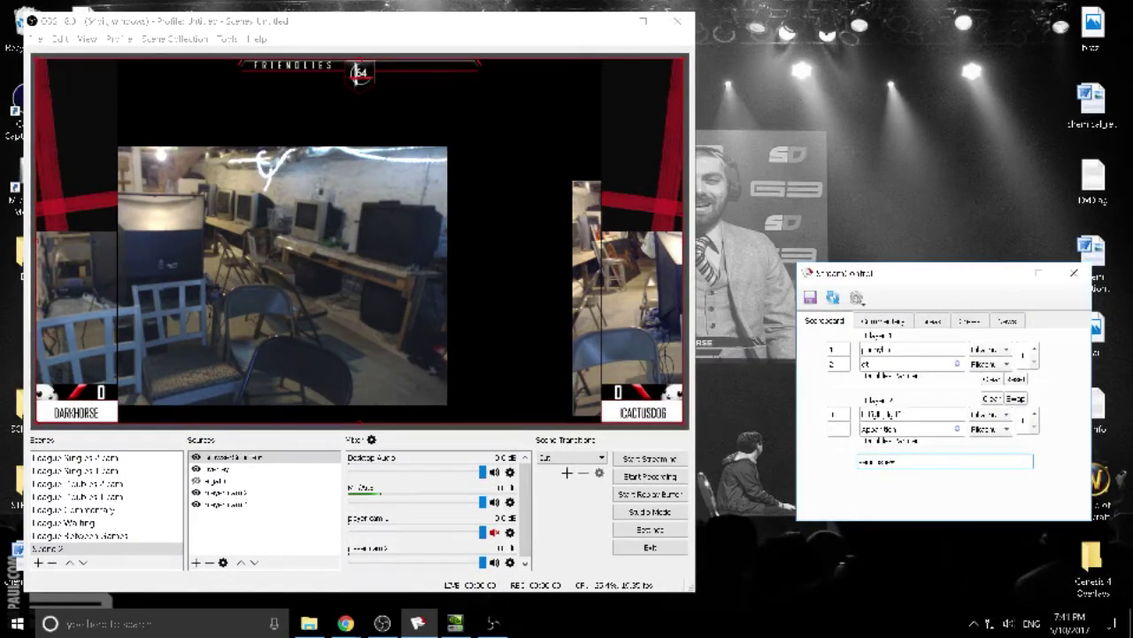
pyautogui.write(' Fina')
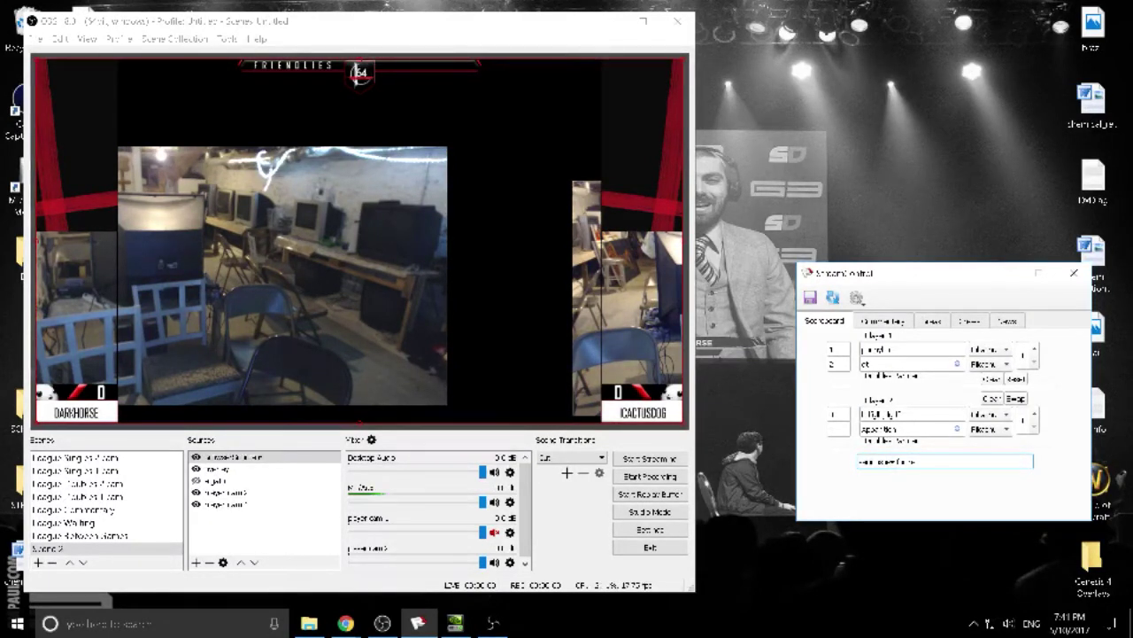
pyautogui.press('BackSpace')
pyautogui.press('BackSpace')
pyautogui.press('BackSpace')
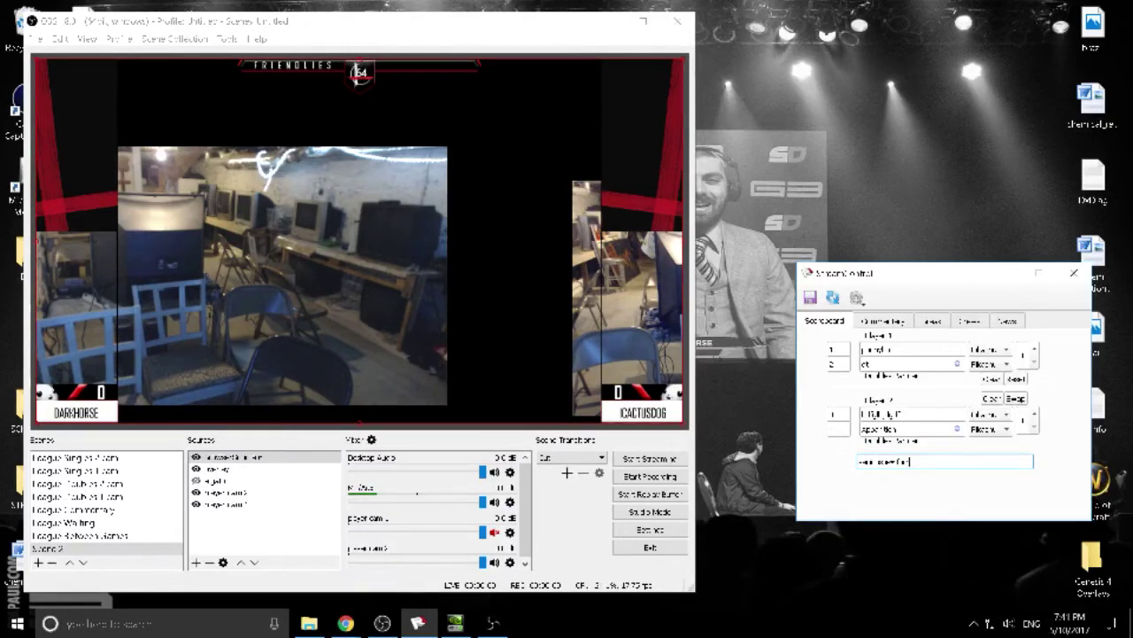
pyautogui.write('s')
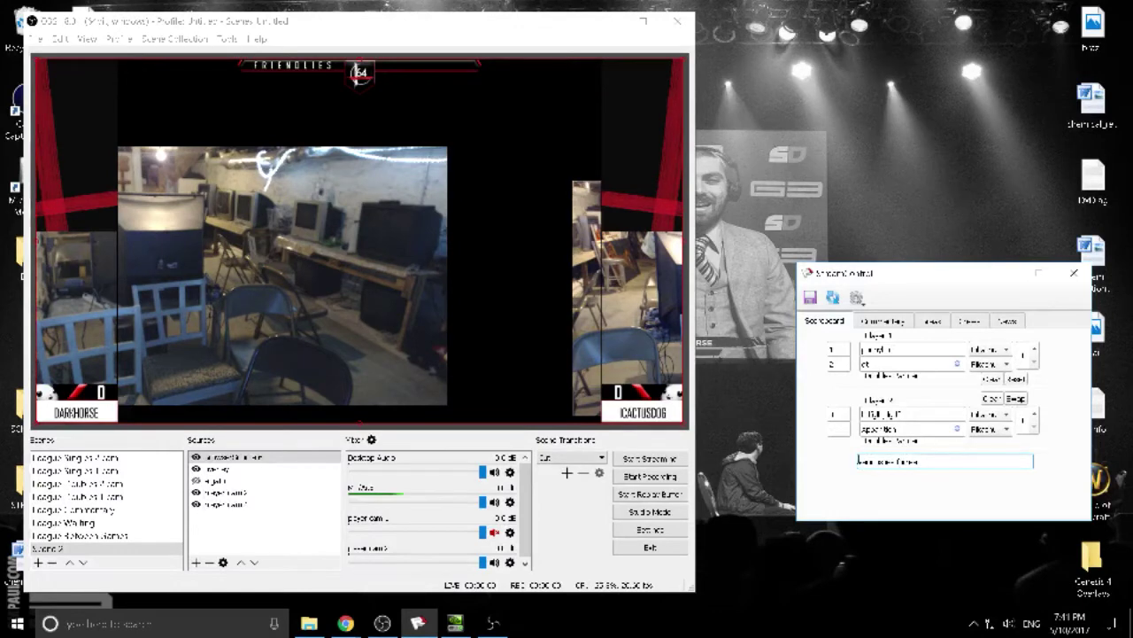
pyautogui.click(810, 300)
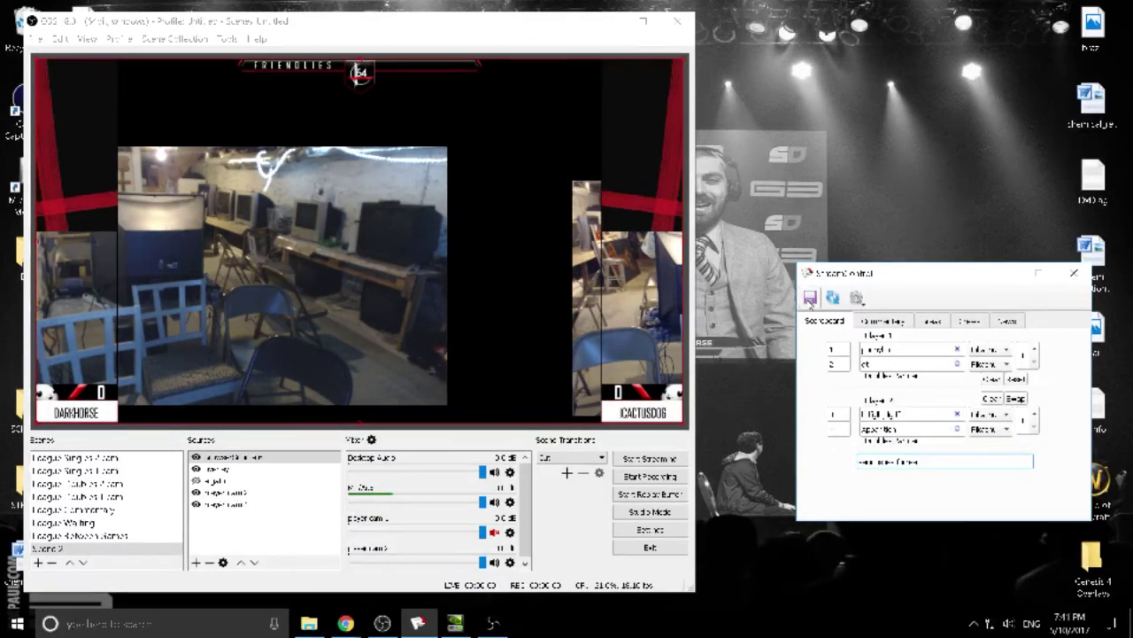
pyautogui.click(810, 300)
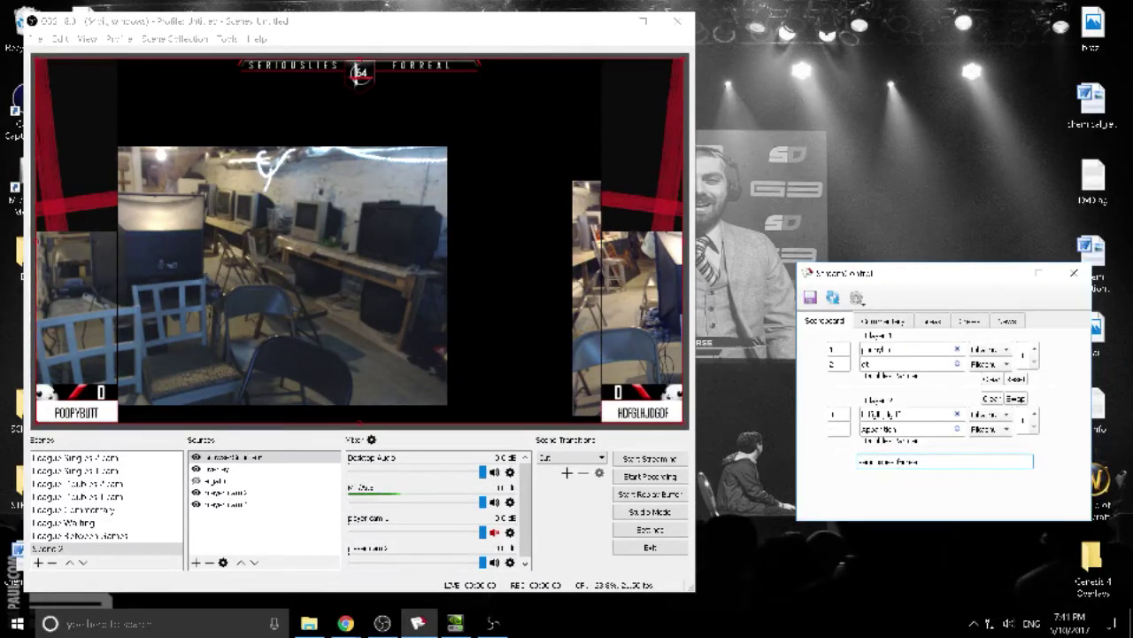
# Replace the round title with 'Winners Finals' and save it.
pyautogui.moveTo(927, 461); pyautogui.dragTo(778, 434)
pyautogui.write('Winners Fin')
pyautogui.write('als')
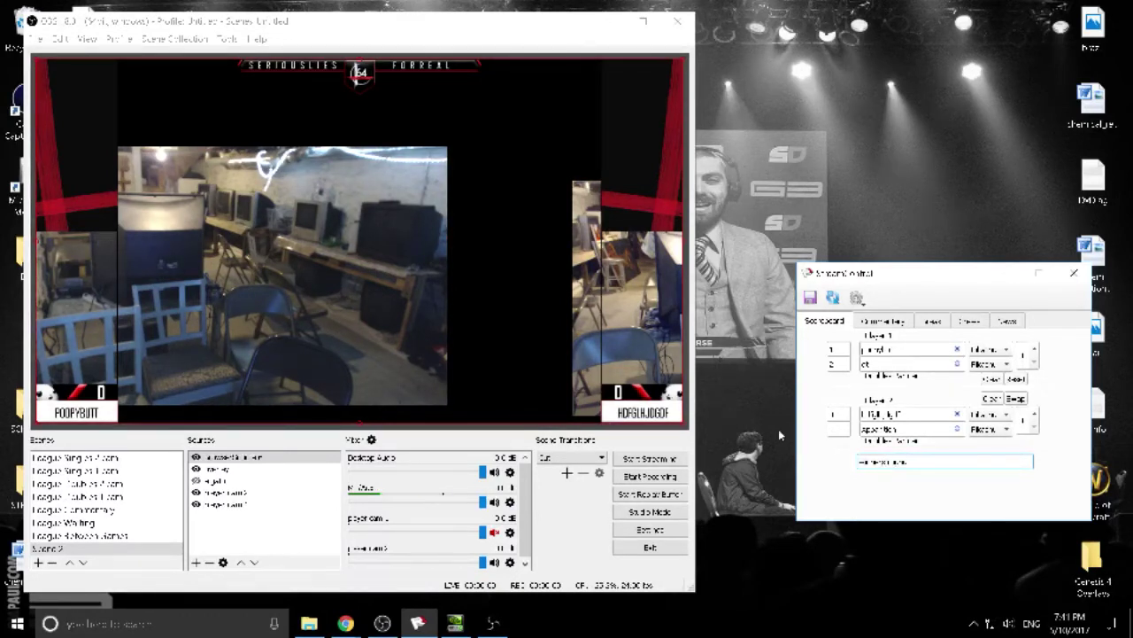
pyautogui.write(' 1')
pyautogui.press('BackSpace')
pyautogui.press('BackSpace')
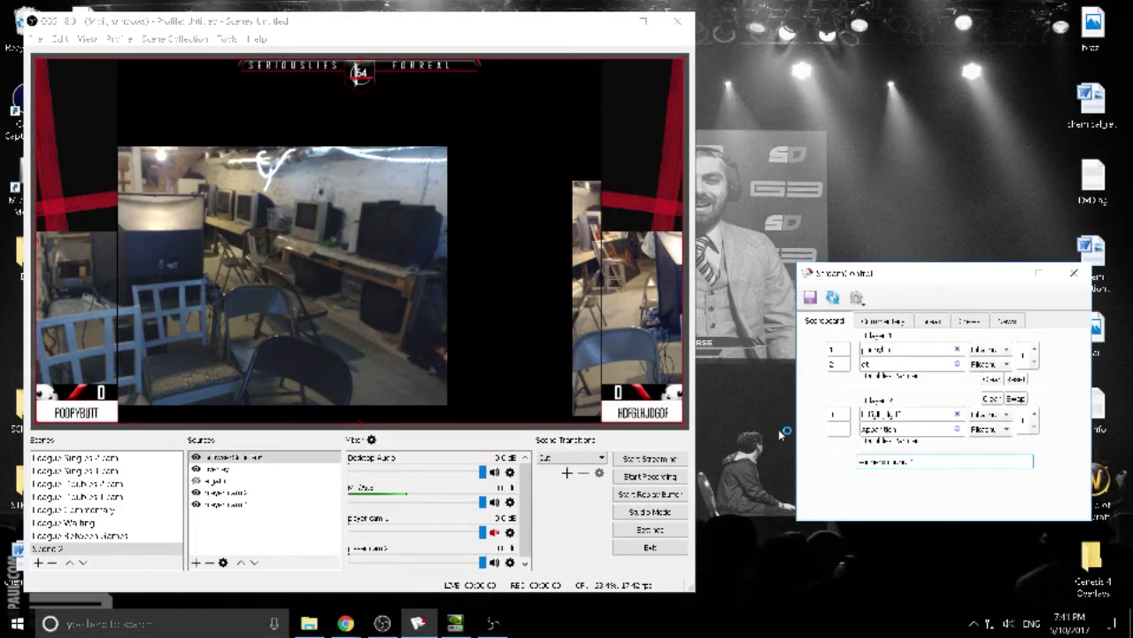
pyautogui.click(812, 298)
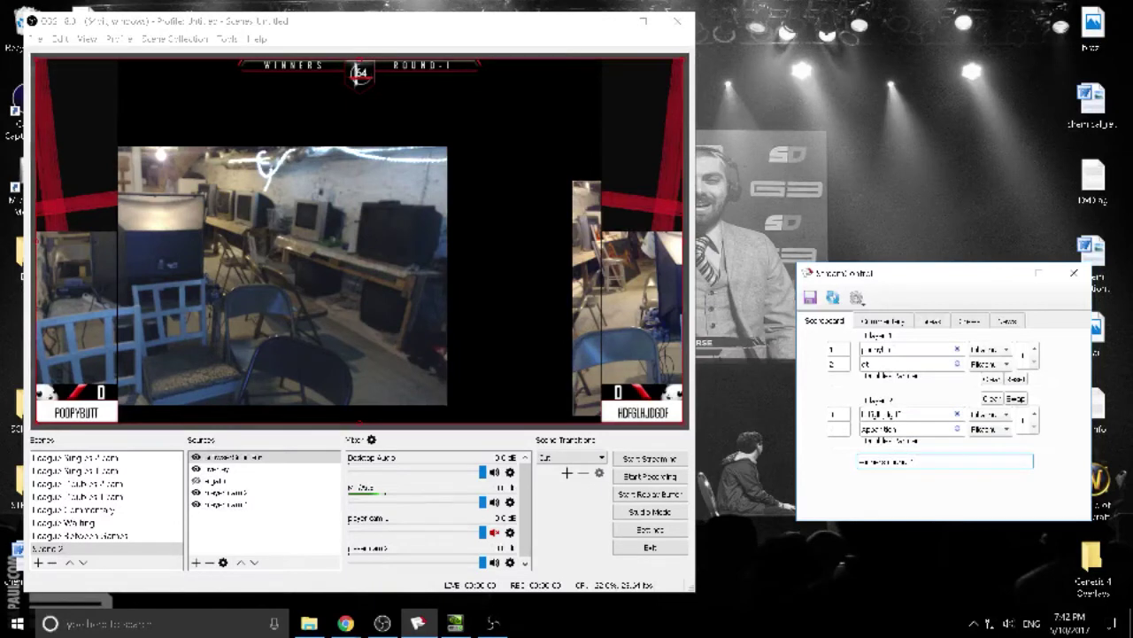
# Switch windows with Alt+Tab to check the overlay's updated round header.
pyautogui.hotkey('alt', 'Tab')
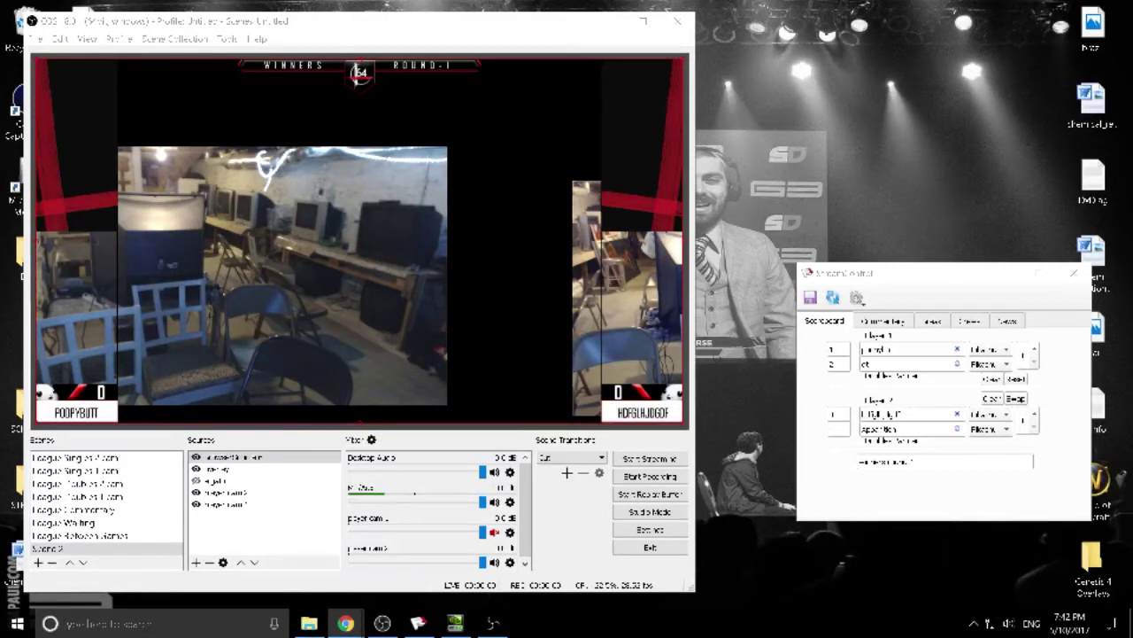
# Pick Falco for Player 1 and Ness for Player 2, then save to refresh the overlay icons.
pyautogui.click(990, 349)
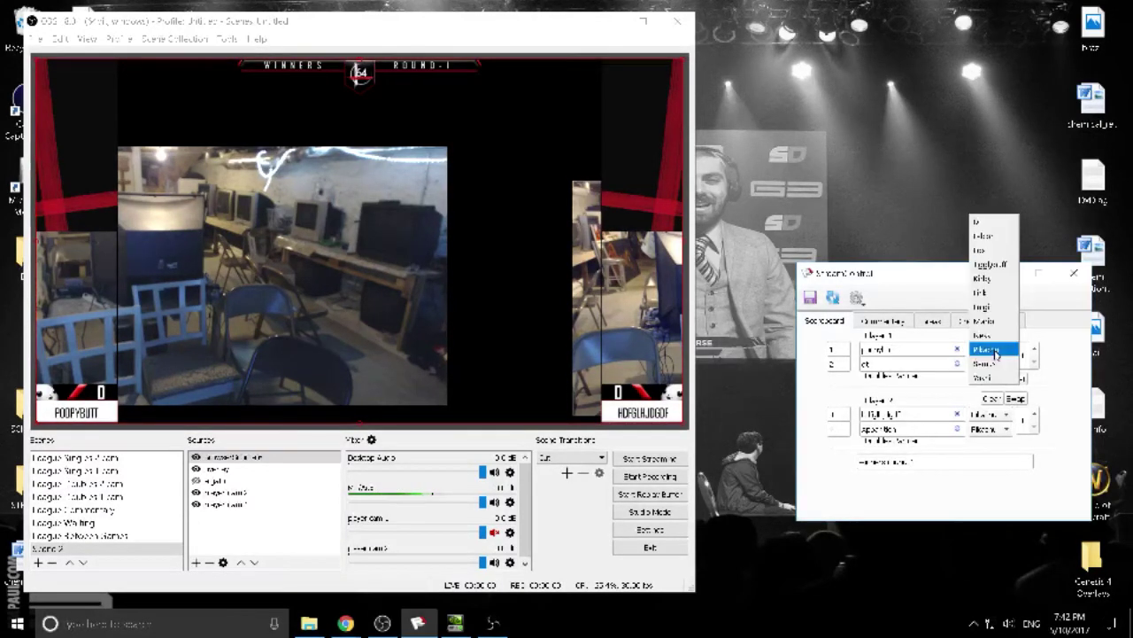
pyautogui.click(989, 236)
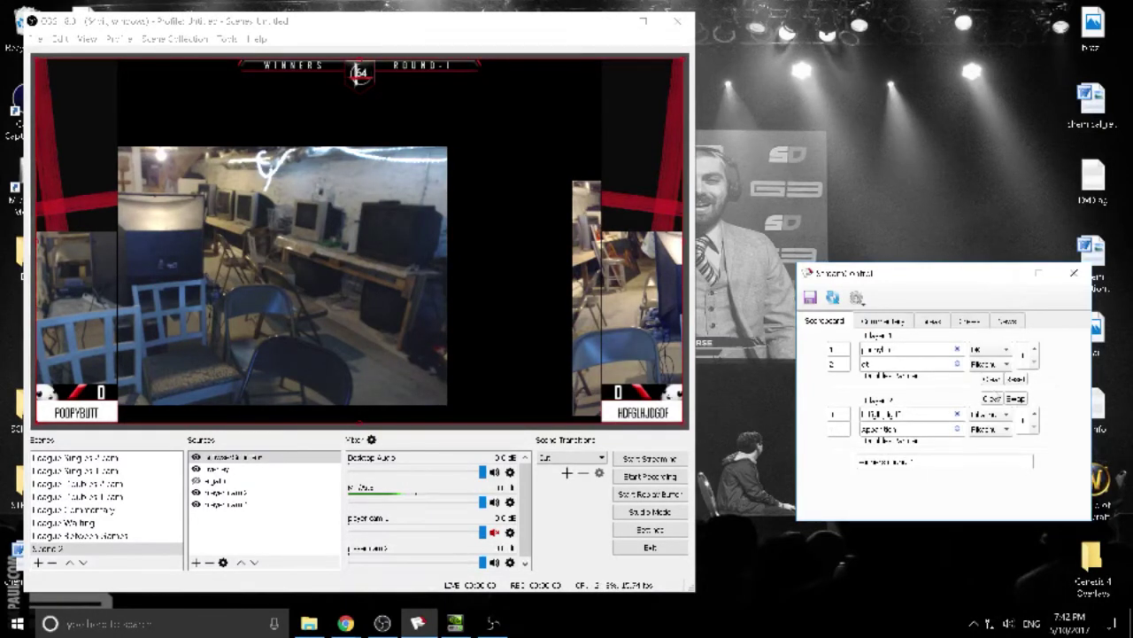
pyautogui.click(989, 414)
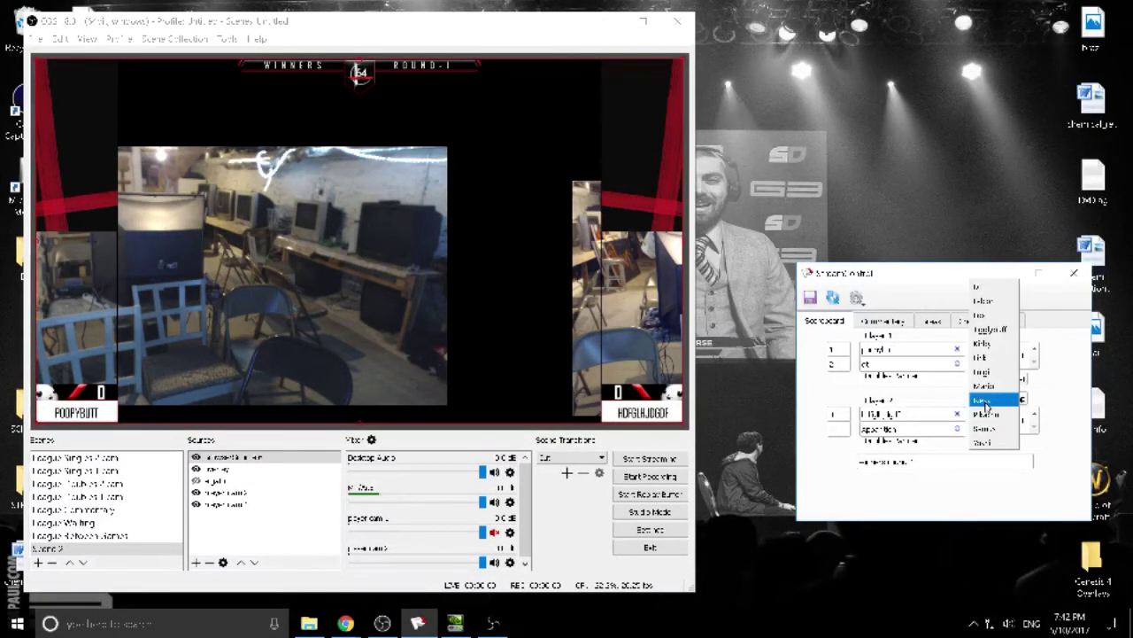
pyautogui.click(985, 400)
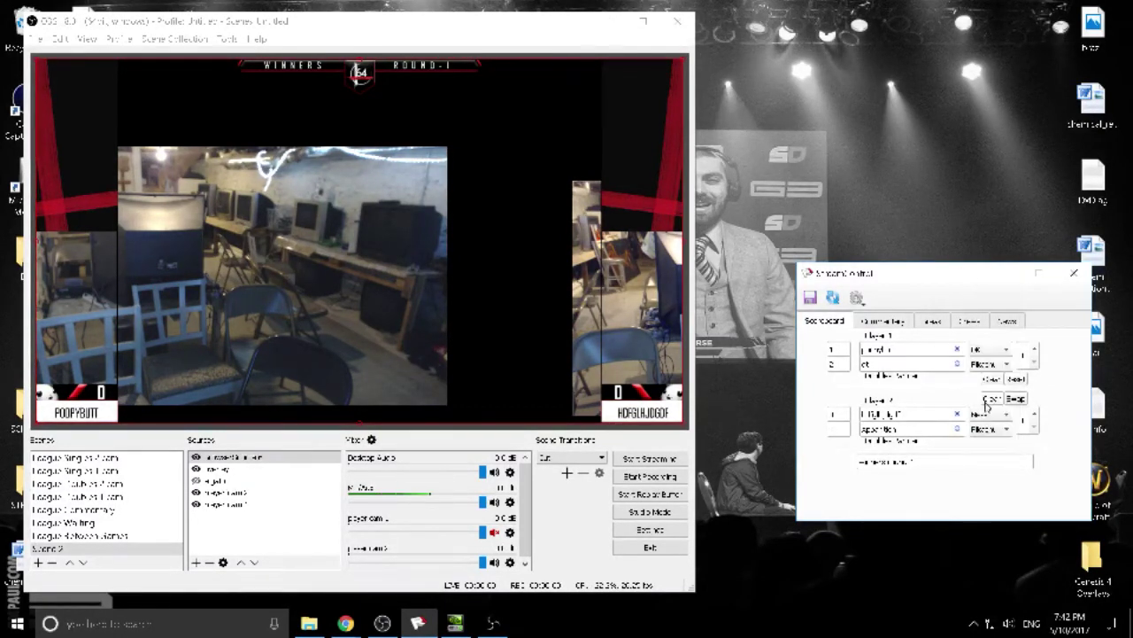
pyautogui.click(811, 299)
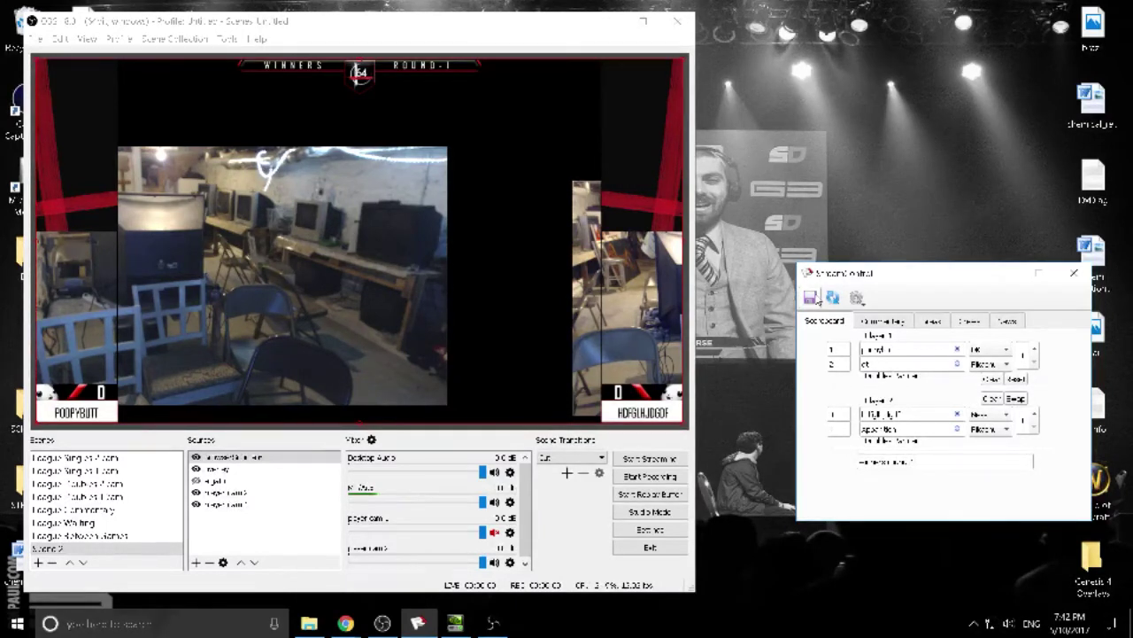
pyautogui.click(811, 298)
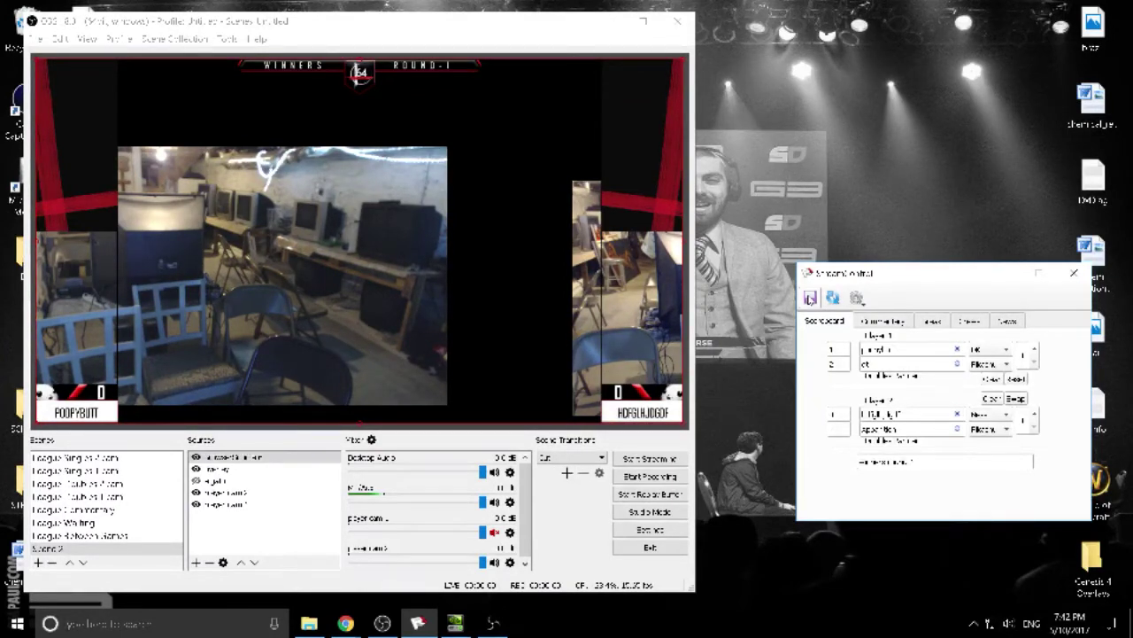
pyautogui.click(811, 298)
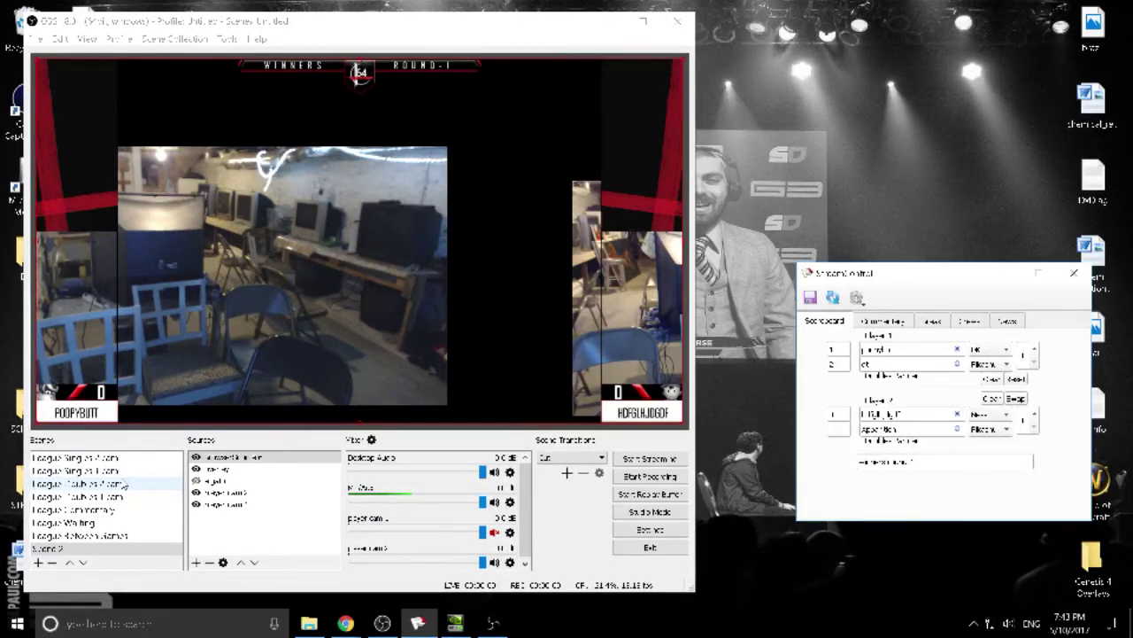
# Switch to League Doubles 2 Cam, hide its fourth source, and begin editing team numbers in Stream Control.
pyautogui.click(124, 484)
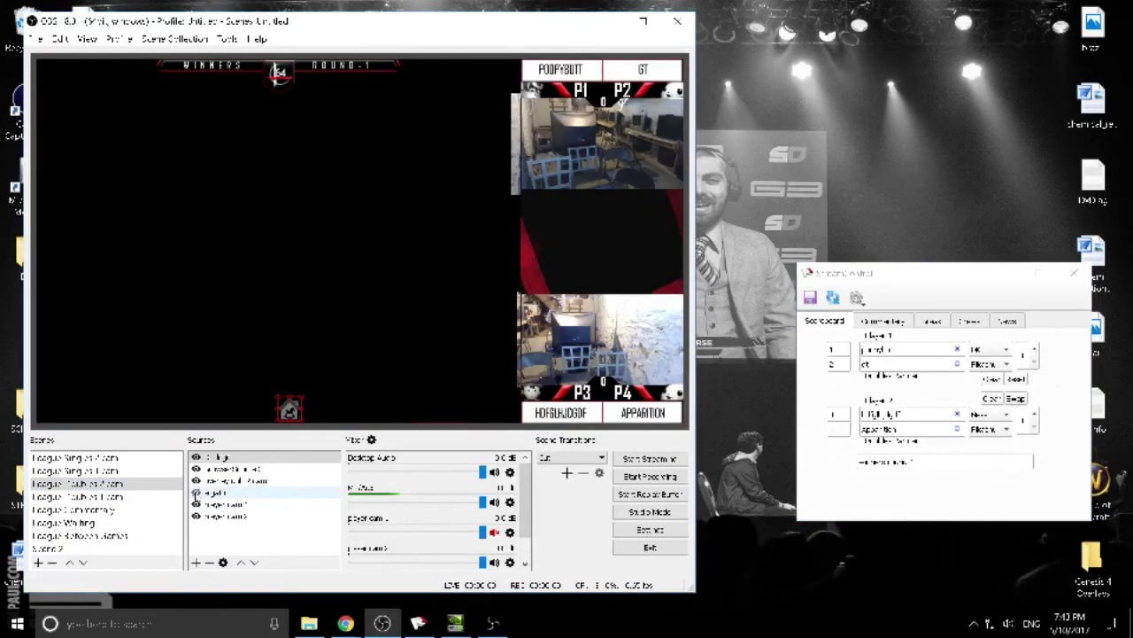
pyautogui.click(197, 493)
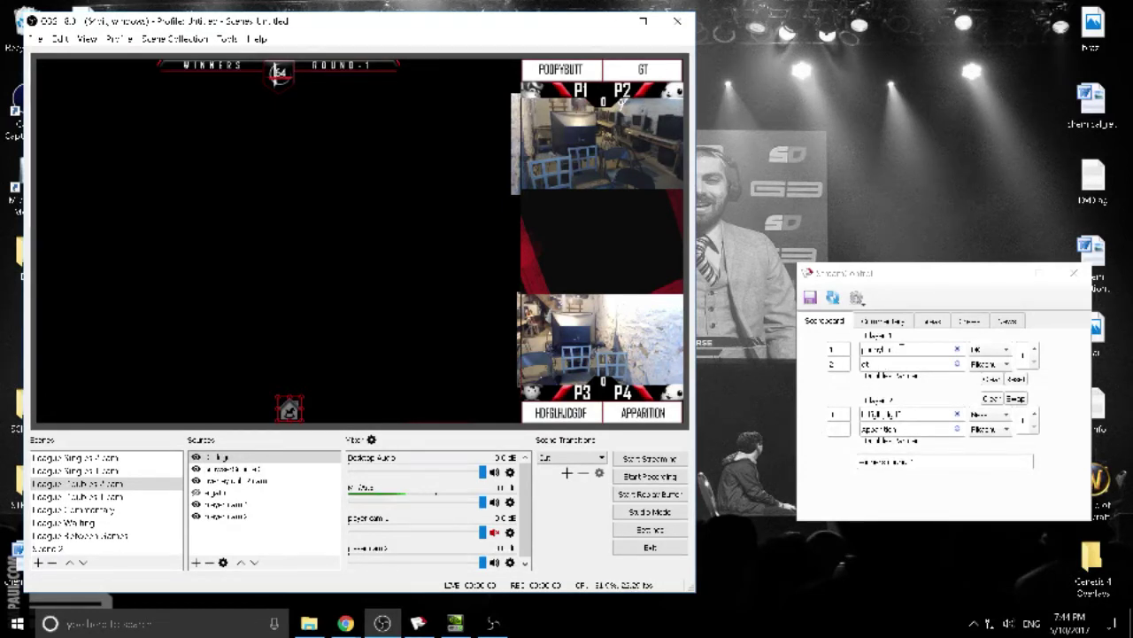
pyautogui.click(903, 413)
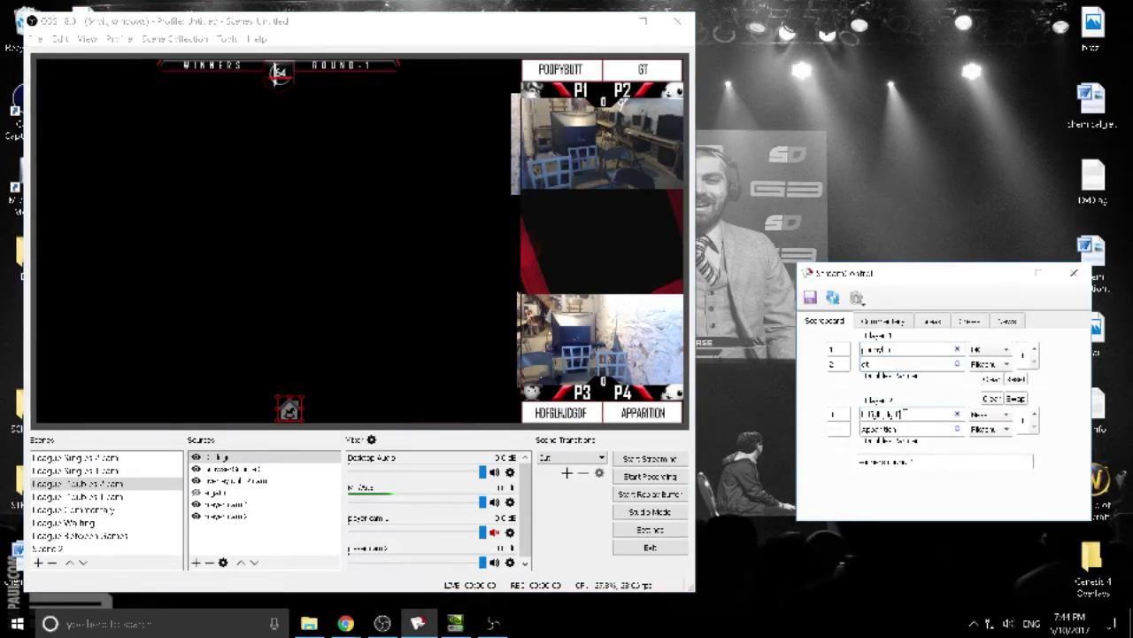
pyautogui.press('Tab')
pyautogui.click(1034, 350)
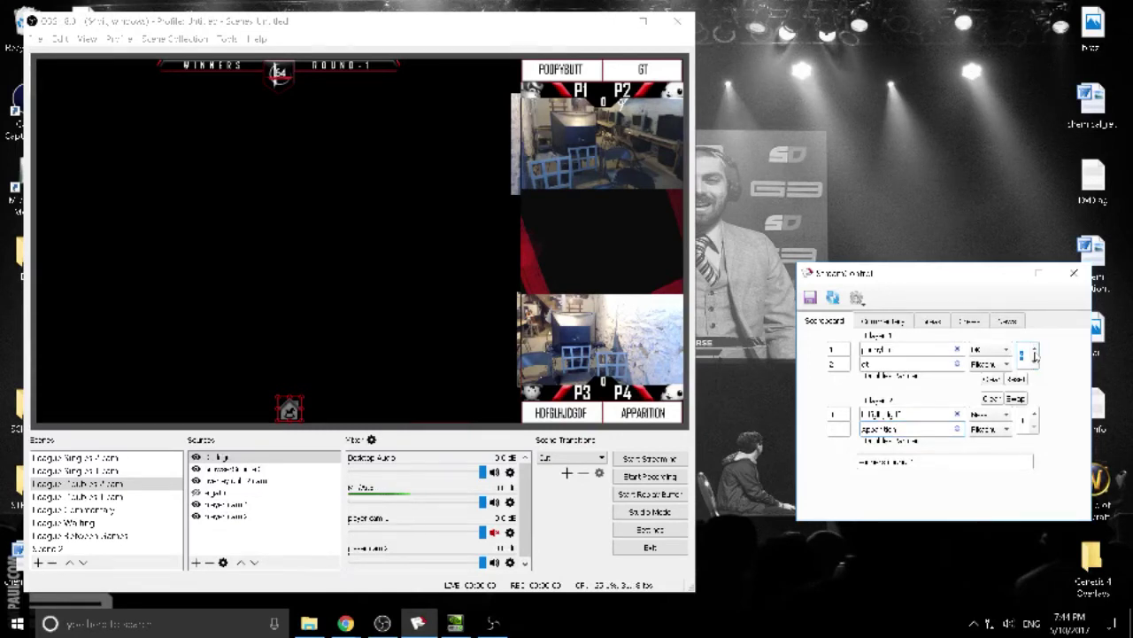
# Renumber the doubles ports, clearing the 2 and entering 3 in the bottom team's empty entry, then save.
pyautogui.click(1036, 423)
pyautogui.doubleClick(833, 350)
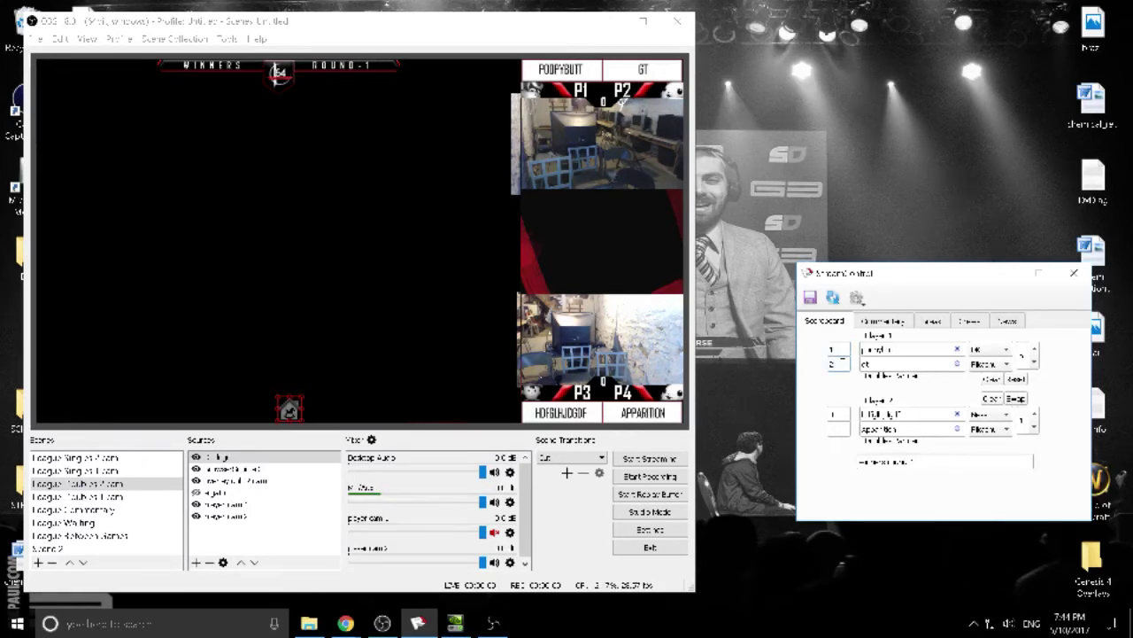
pyautogui.click(832, 363)
pyautogui.press('BackSpace')
pyautogui.click(834, 428)
pyautogui.write('3')
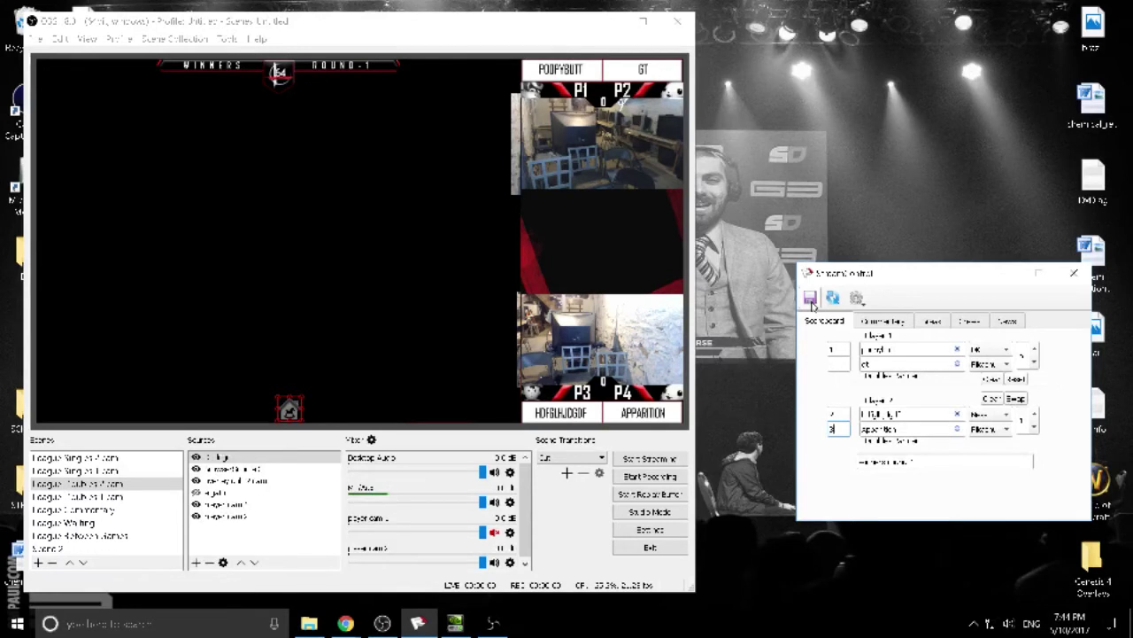
pyautogui.click(811, 301)
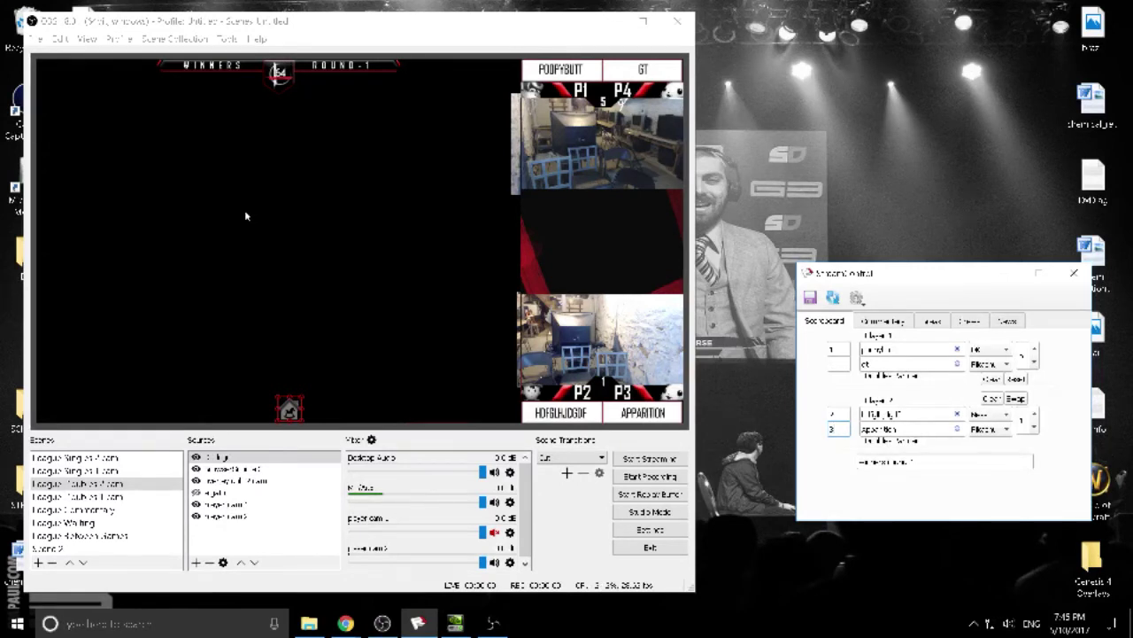
# Switch to the League Commentary scene, enter both commentators' names, and save them.
pyautogui.click(113, 510)
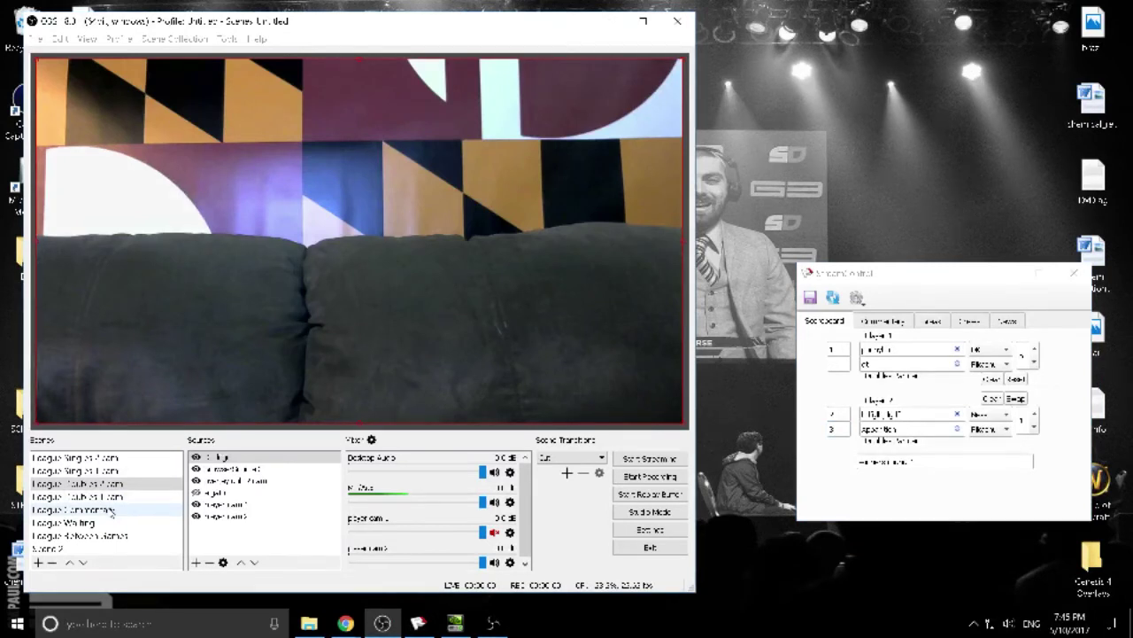
pyautogui.click(97, 511)
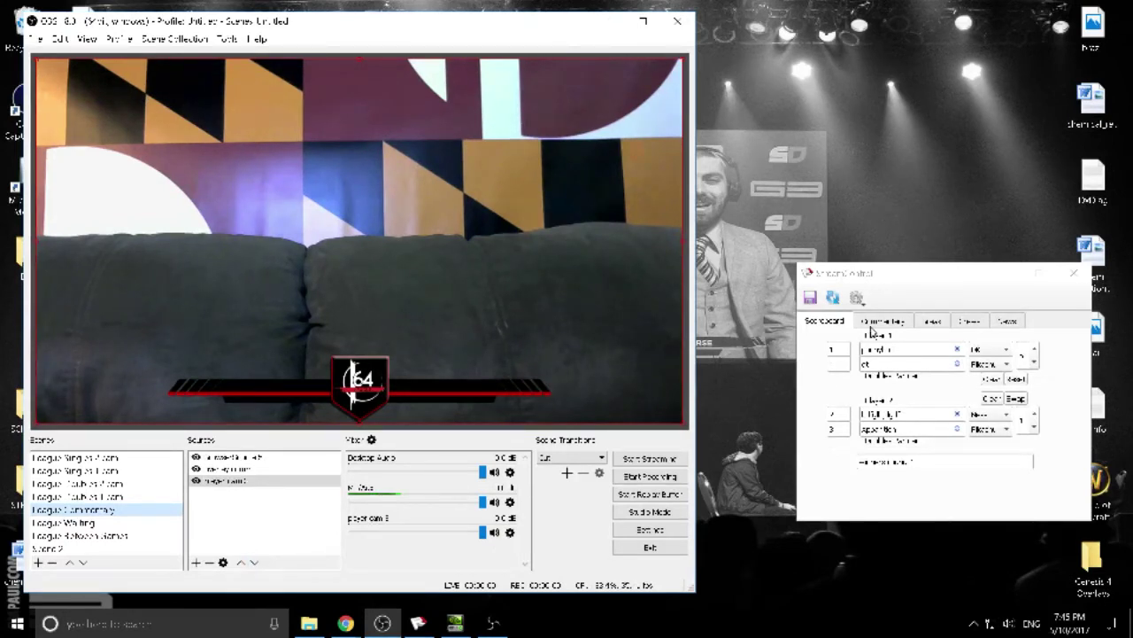
pyautogui.click(872, 326)
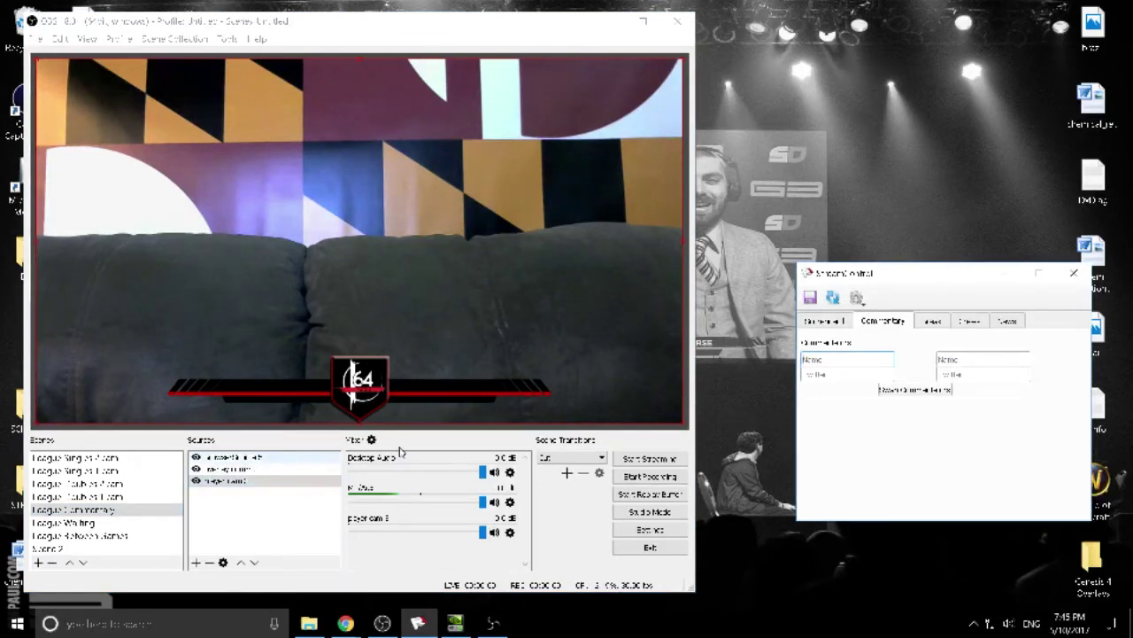
pyautogui.write('cdbcbc')
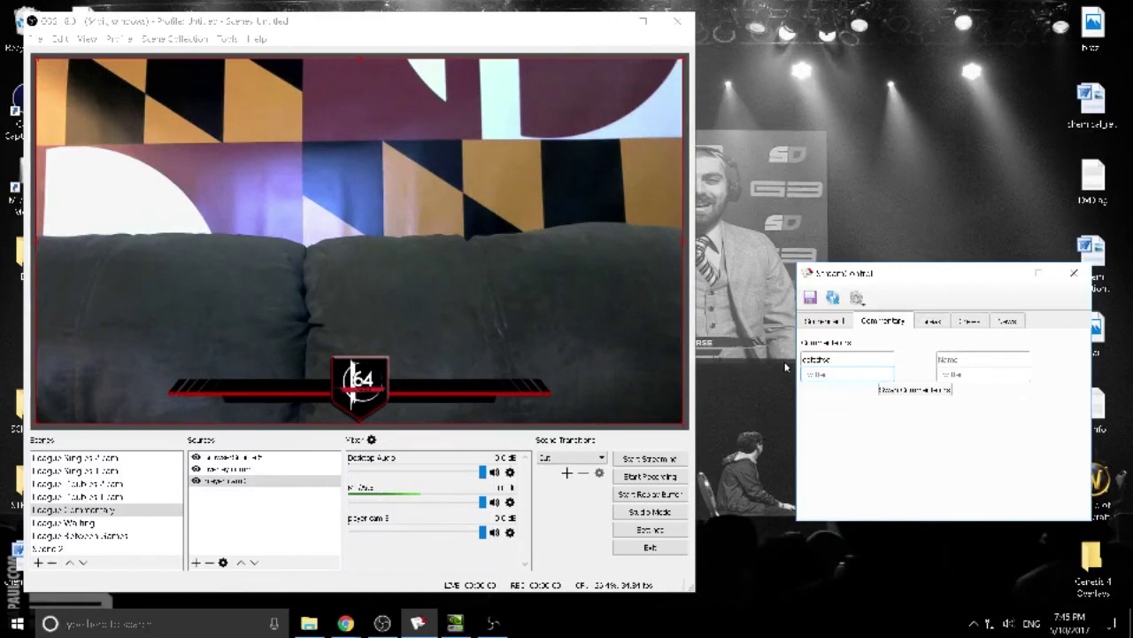
pyautogui.write('@cdbcbc')
pyautogui.press('Tab')
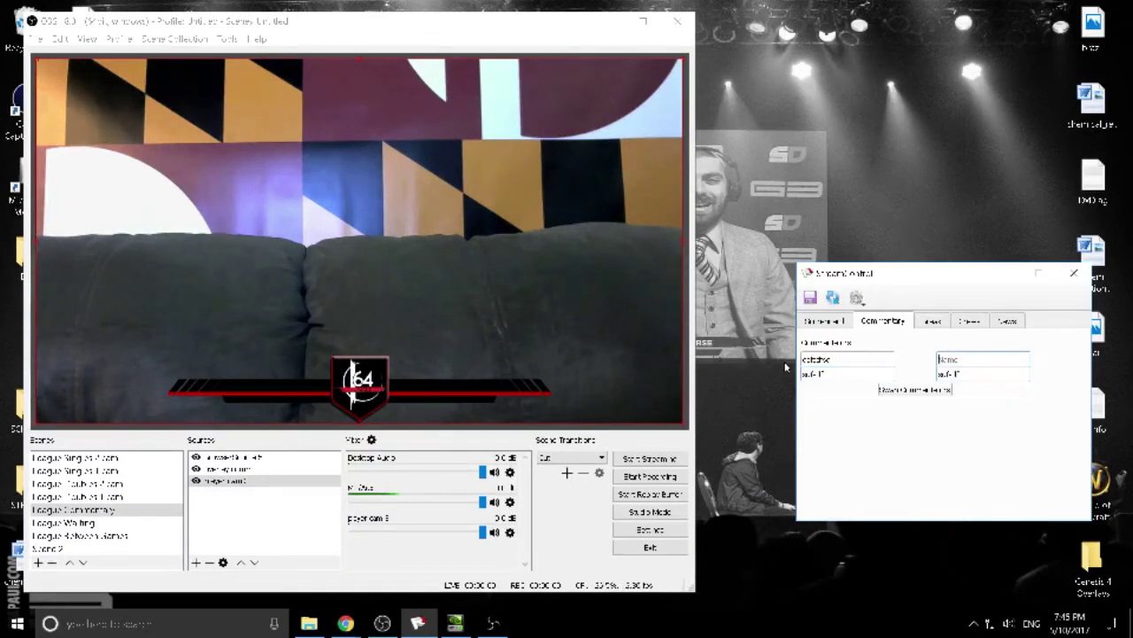
pyautogui.write('sodaktred')
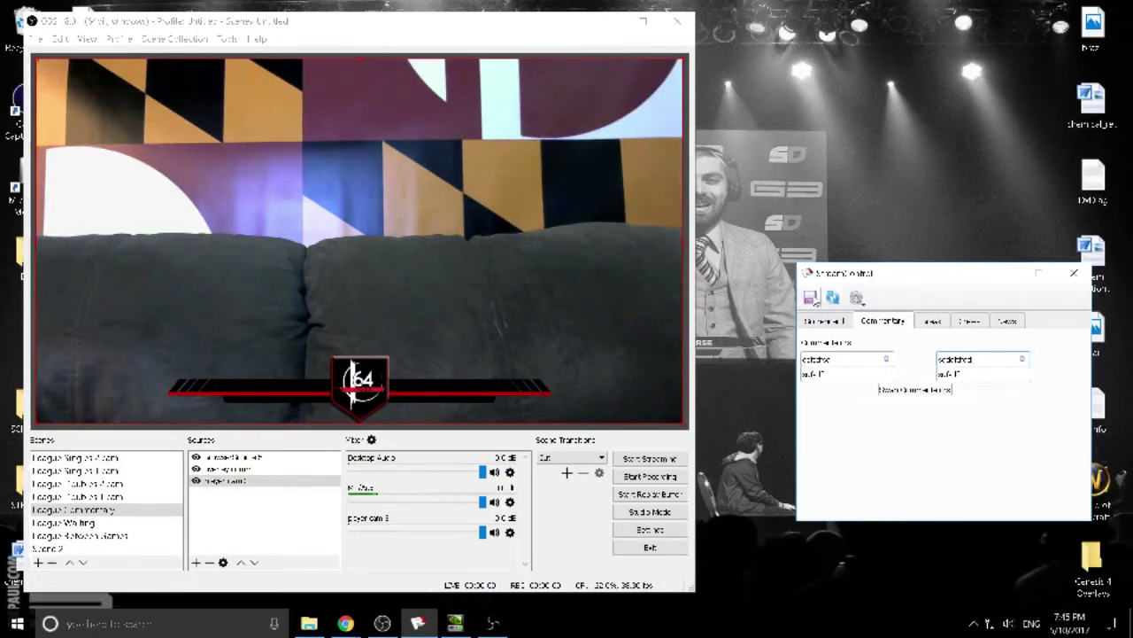
pyautogui.click(811, 299)
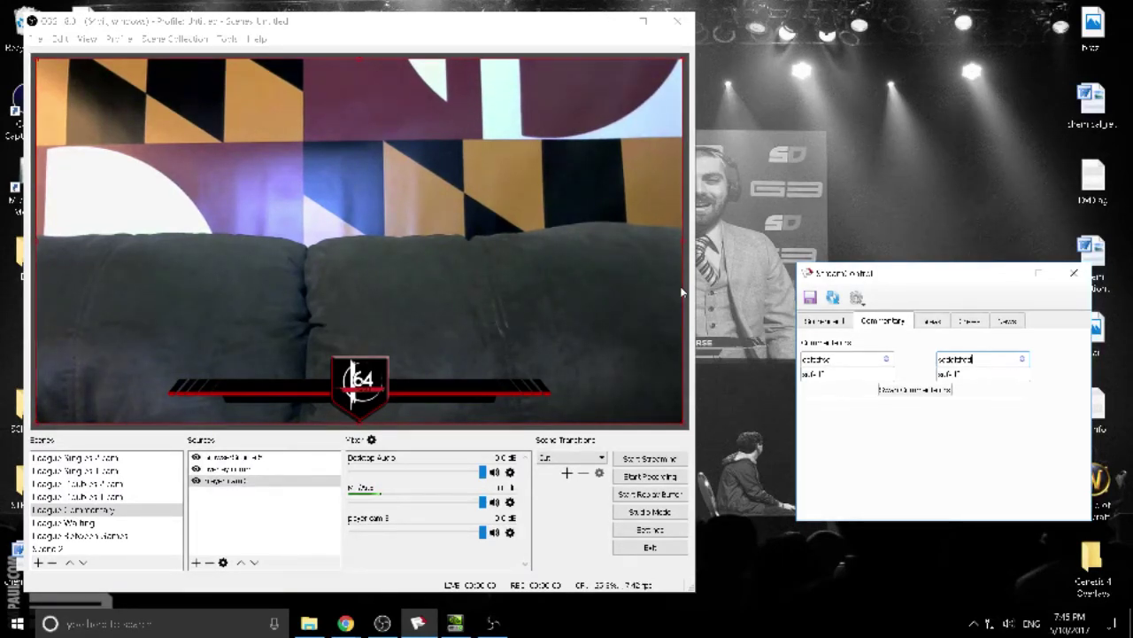
pyautogui.click(811, 300)
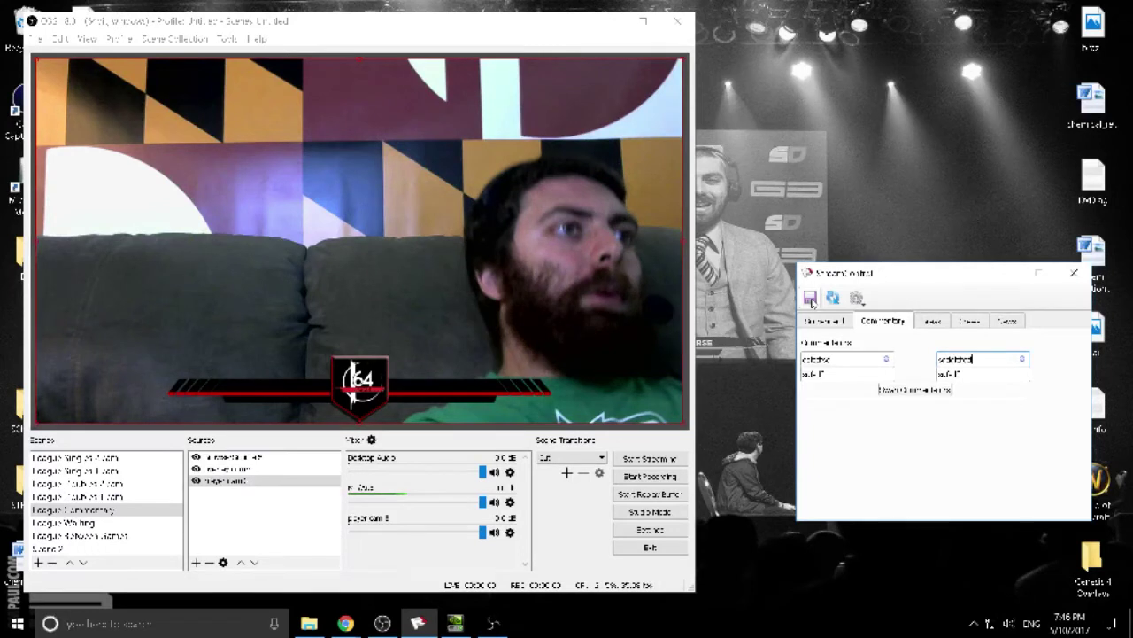
# Save again to push the commentator names to the overlay, then return to OBS.
pyautogui.click(810, 301)
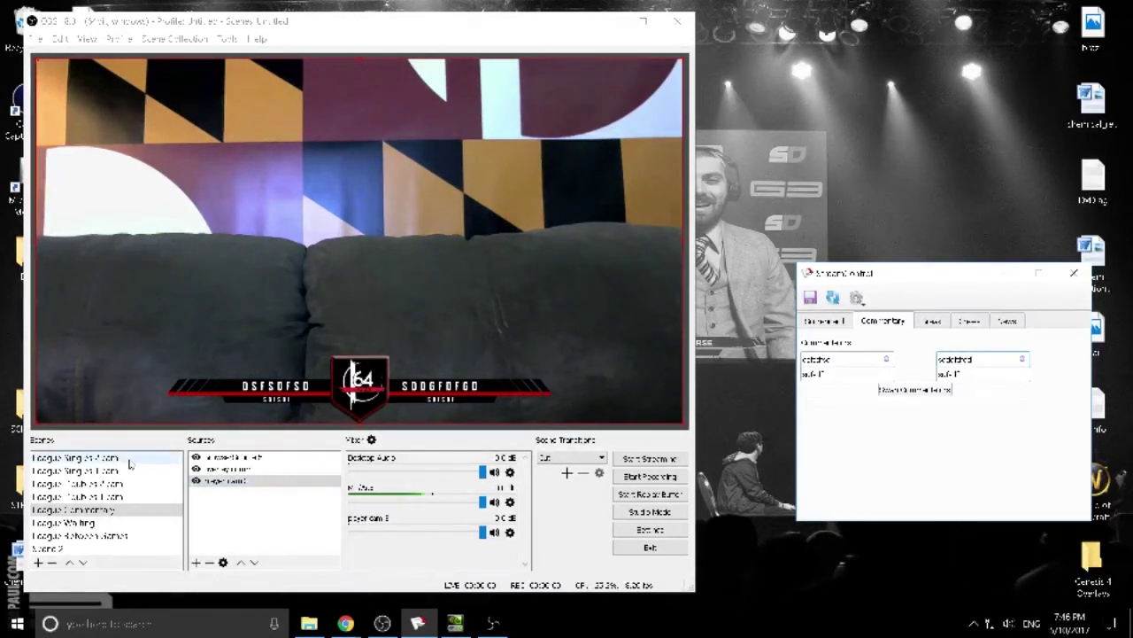
pyautogui.click(99, 484)
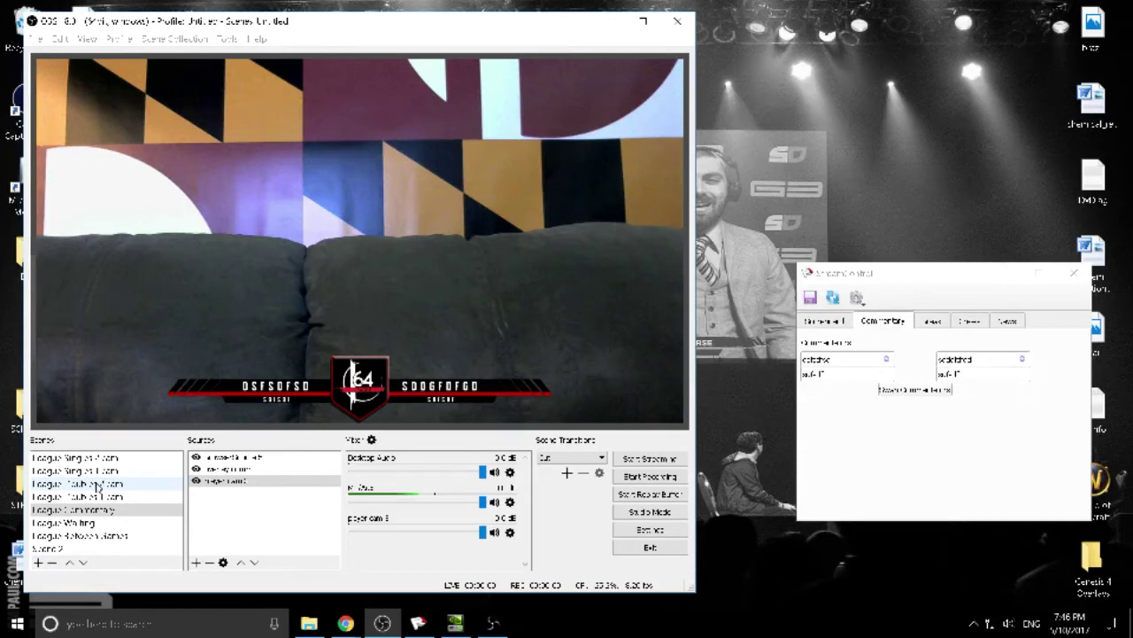
# Select League Tourney, open the logo image source's Filters, and start adding a colour-correction filter.
pyautogui.click(98, 484)
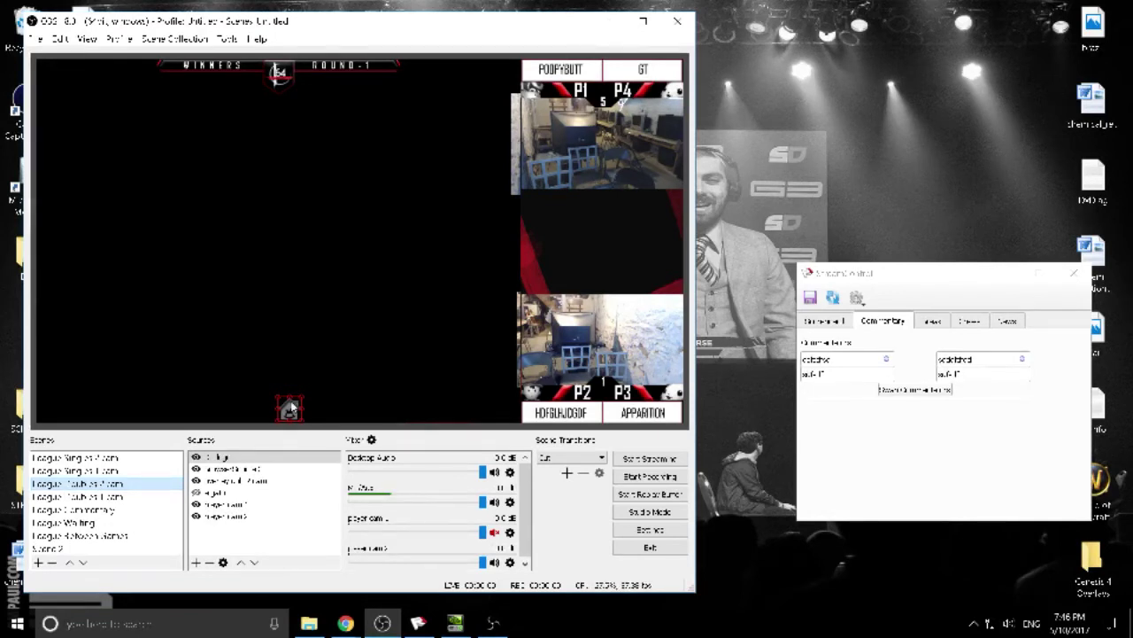
pyautogui.click(261, 459)
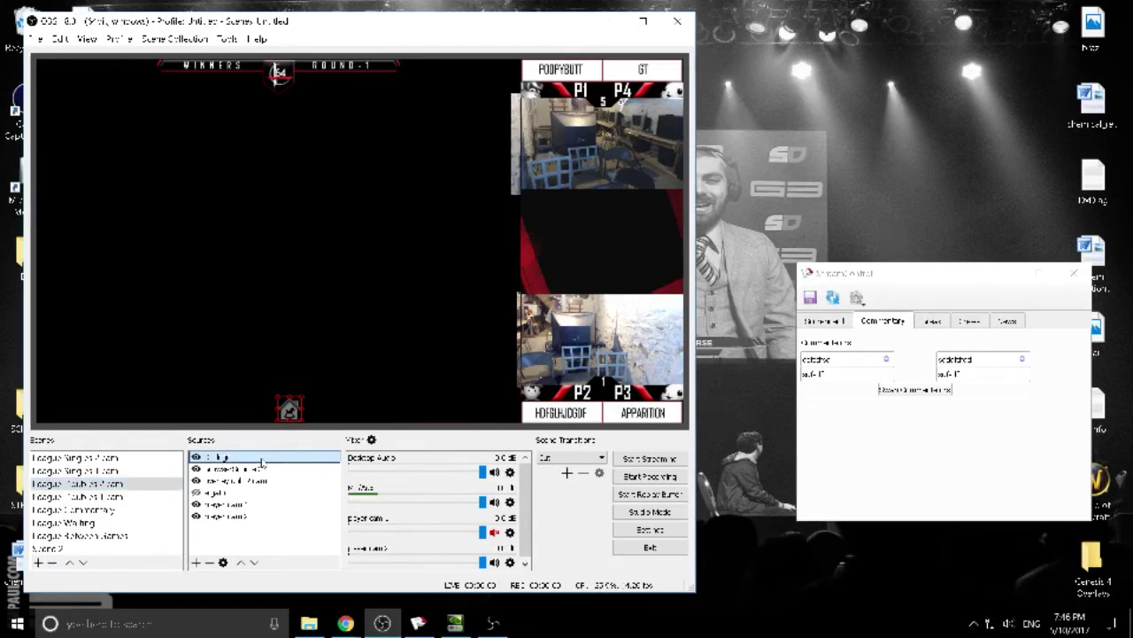
pyautogui.rightClick(263, 459)
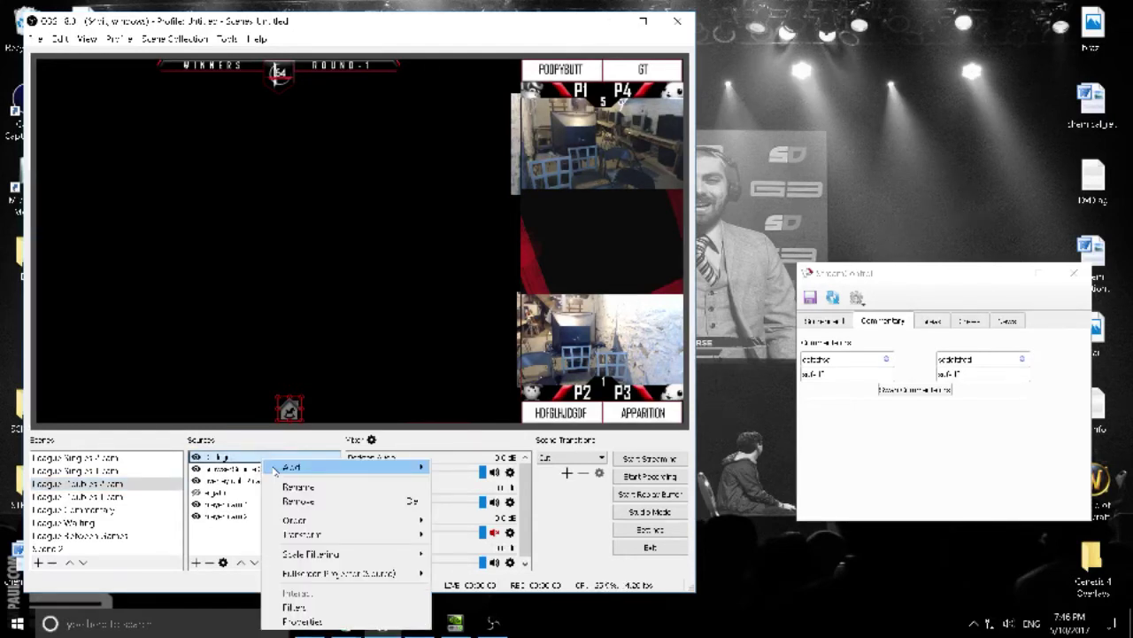
pyautogui.click(337, 623)
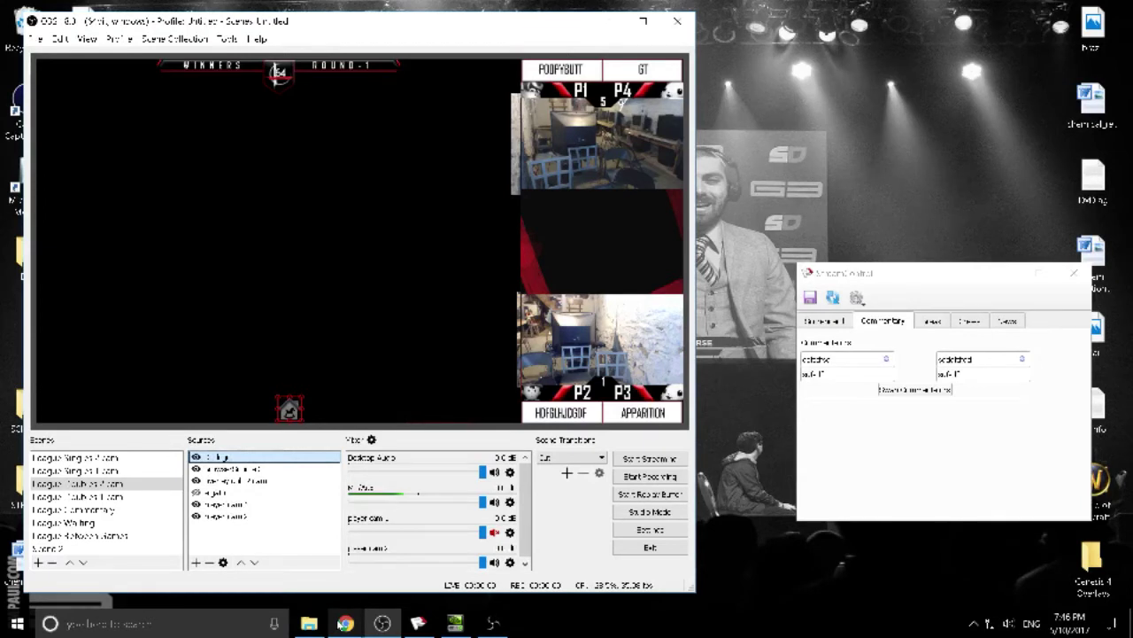
pyautogui.rightClick(260, 461)
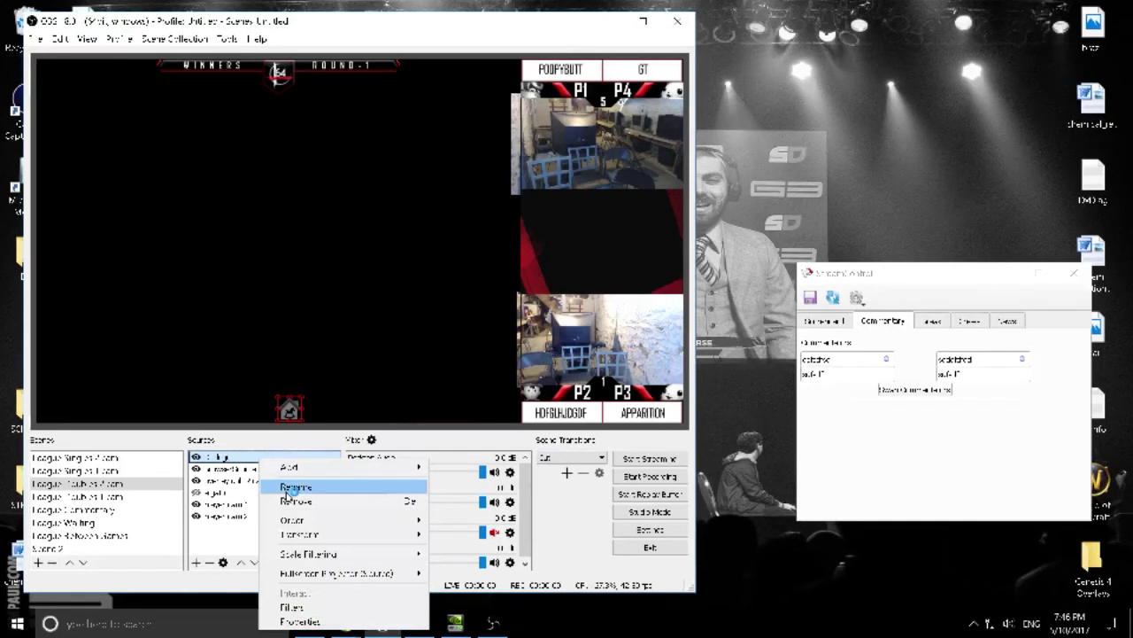
pyautogui.click(350, 608)
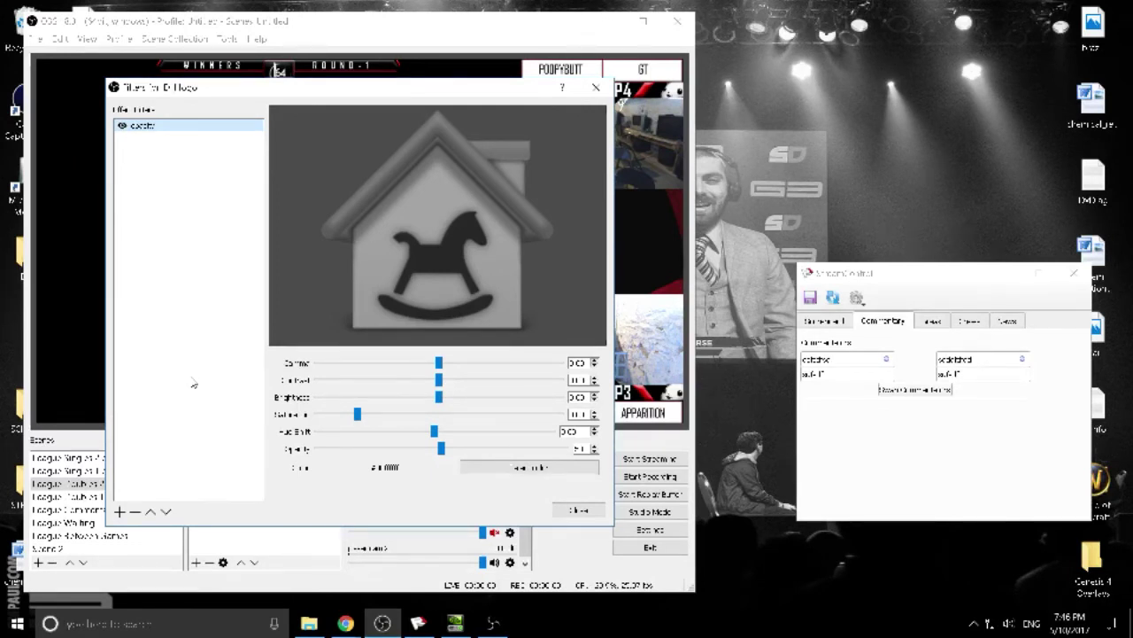
pyautogui.rightClick(193, 383)
pyautogui.click(246, 348)
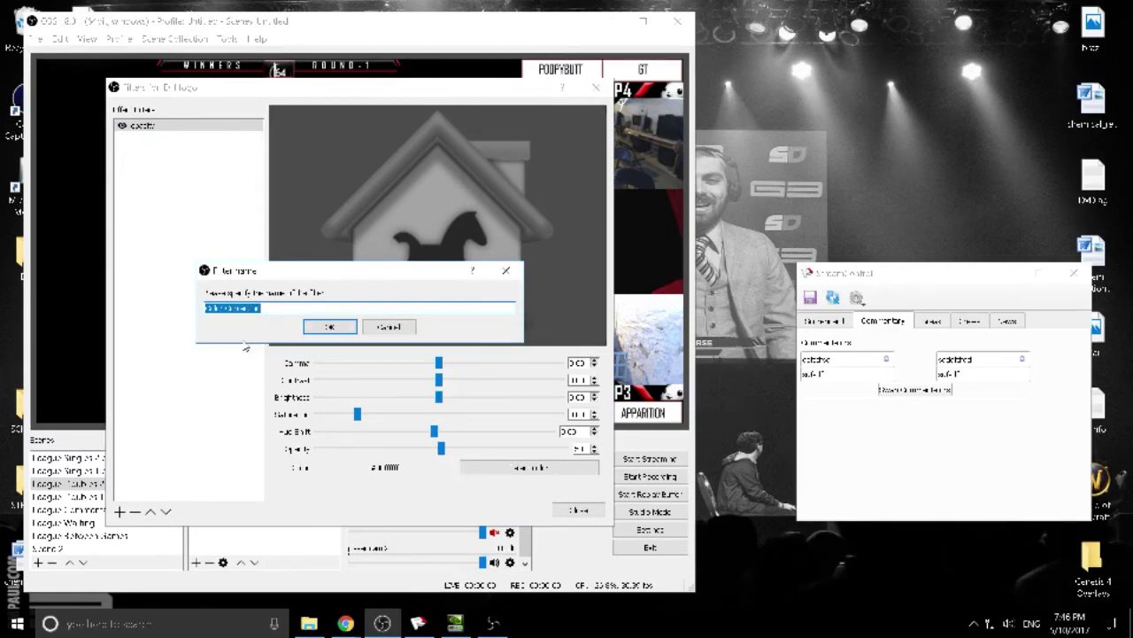
# Make the logo faint with a Color Correction filter's opacity, then hide the game capture source.
pyautogui.press('Return')
pyautogui.moveTo(441, 449); pyautogui.dragTo(560, 455)
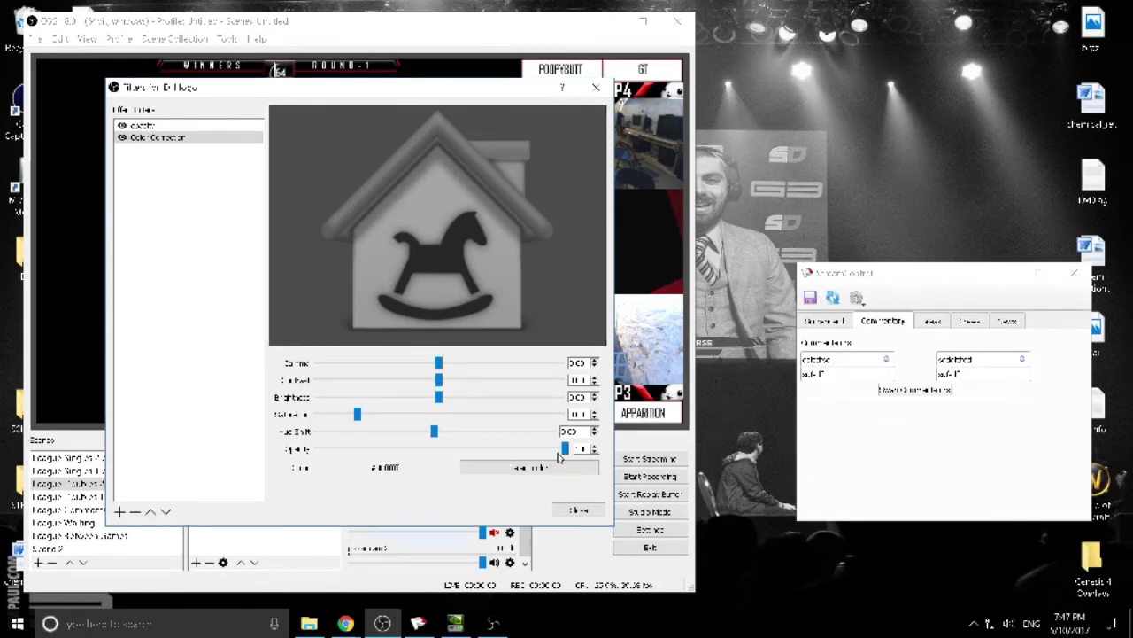
pyautogui.press('Escape')
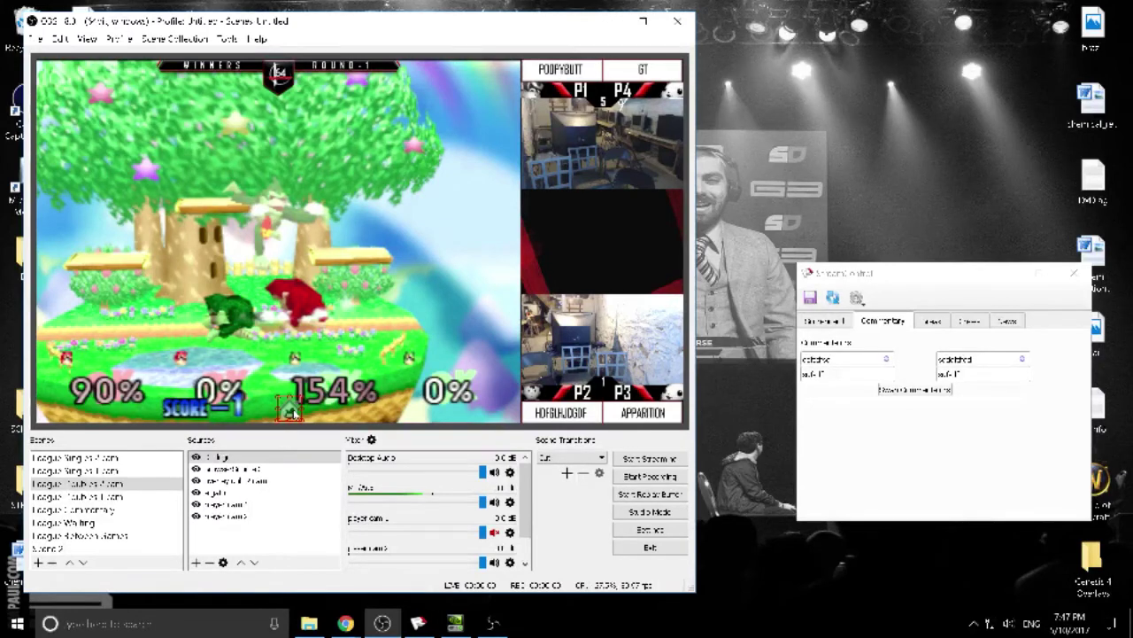
pyautogui.click(197, 493)
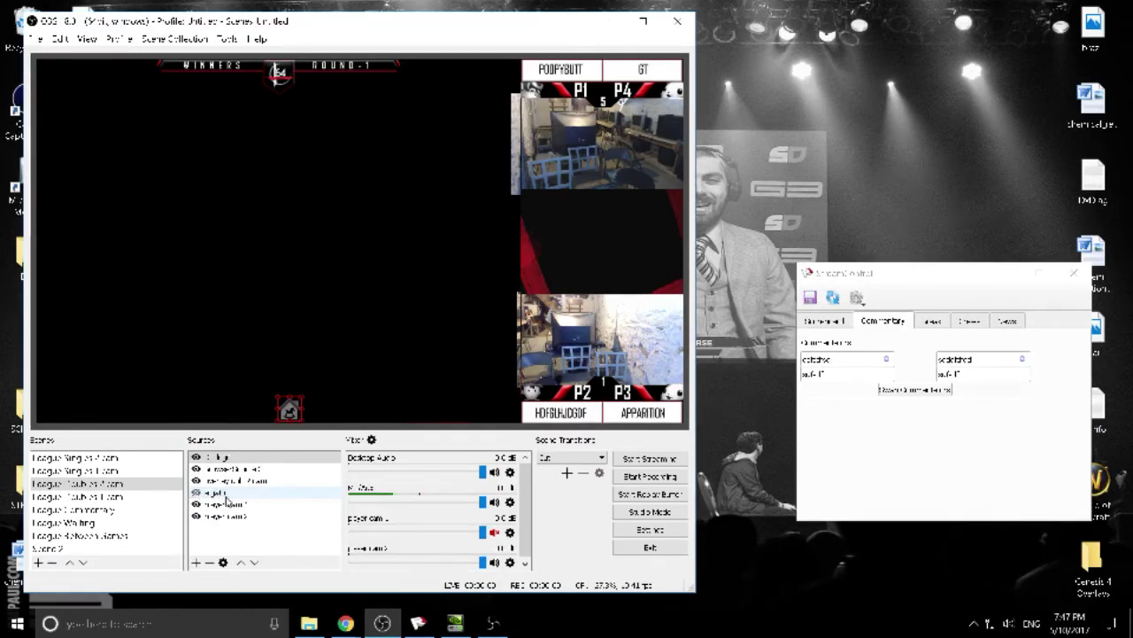
# Add a media source to the doubles scene playing the 64 League logo transition video.
pyautogui.click(242, 537)
pyautogui.rightClick(242, 537)
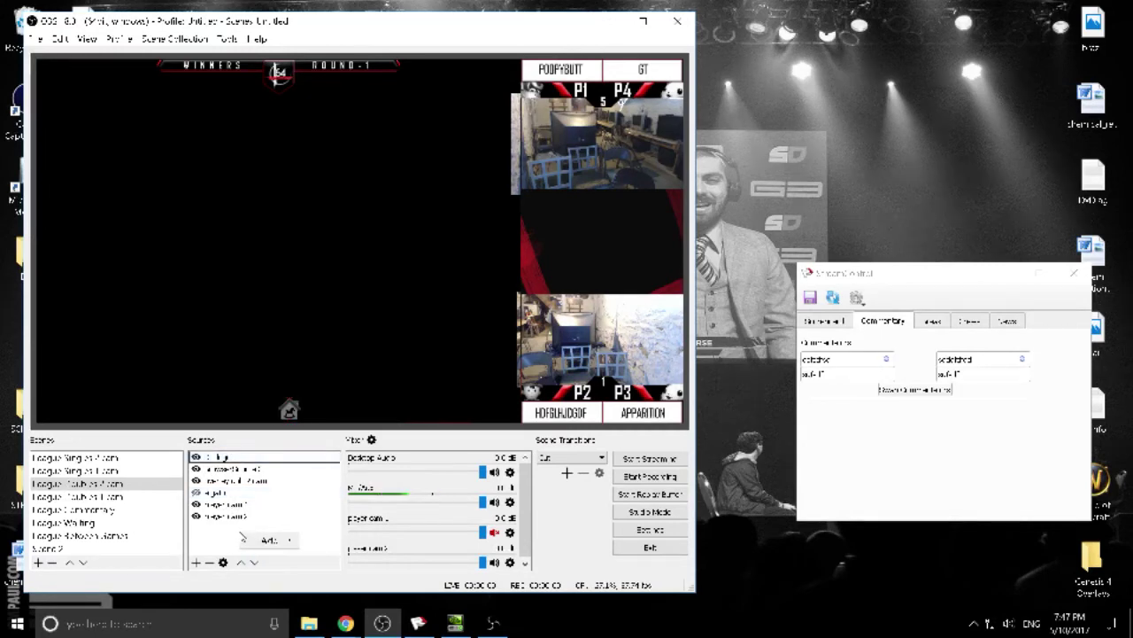
pyautogui.moveTo(268, 539)
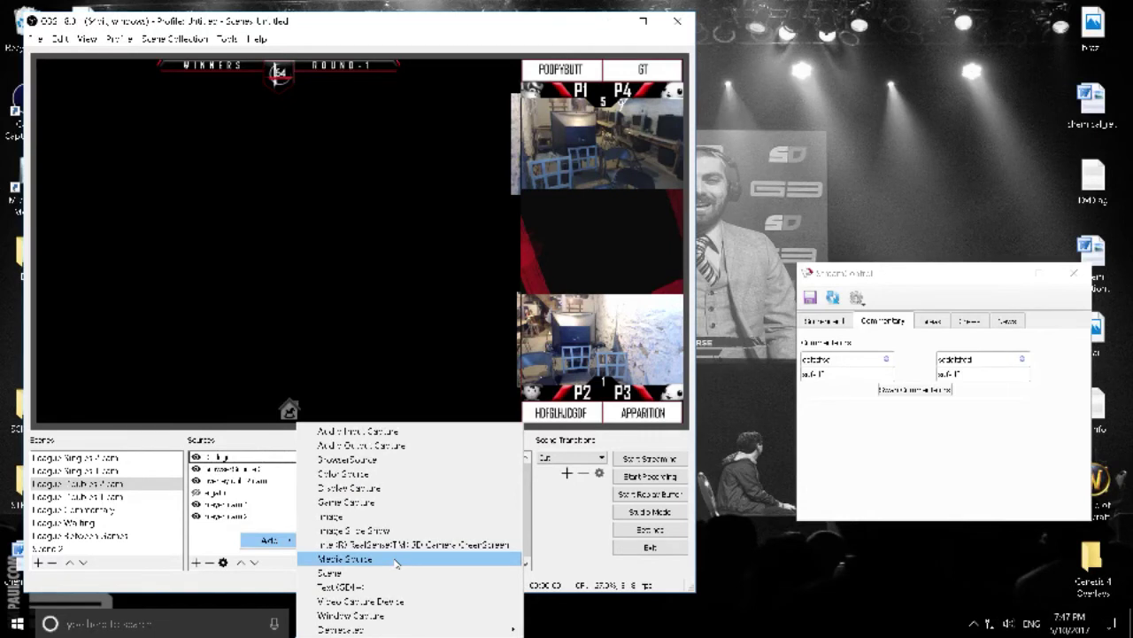
pyautogui.click(395, 559)
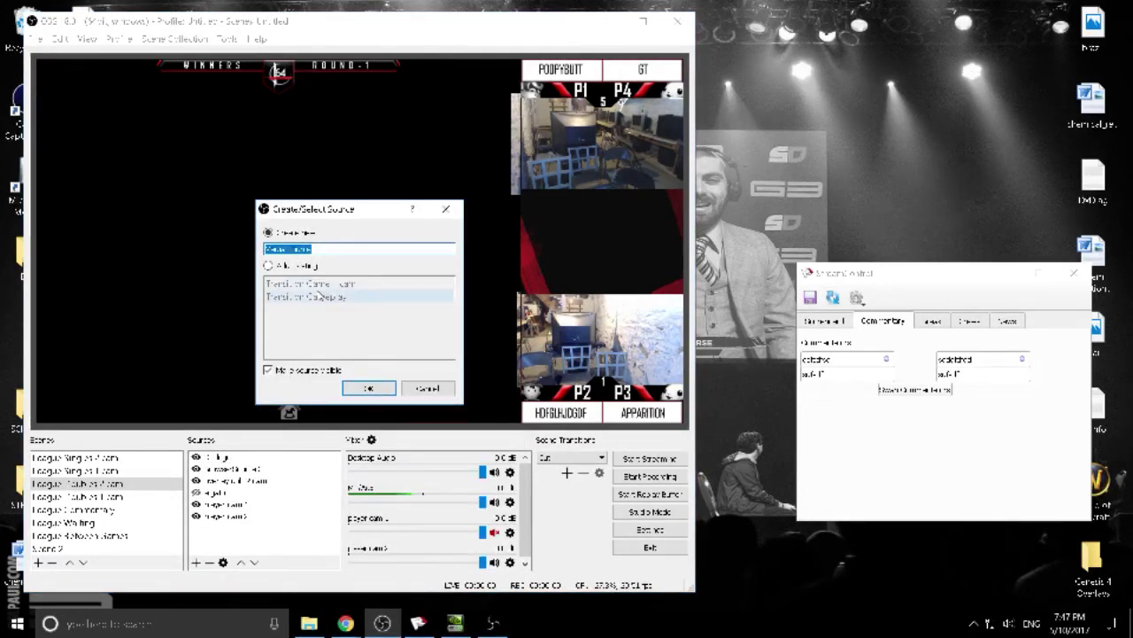
pyautogui.click(368, 390)
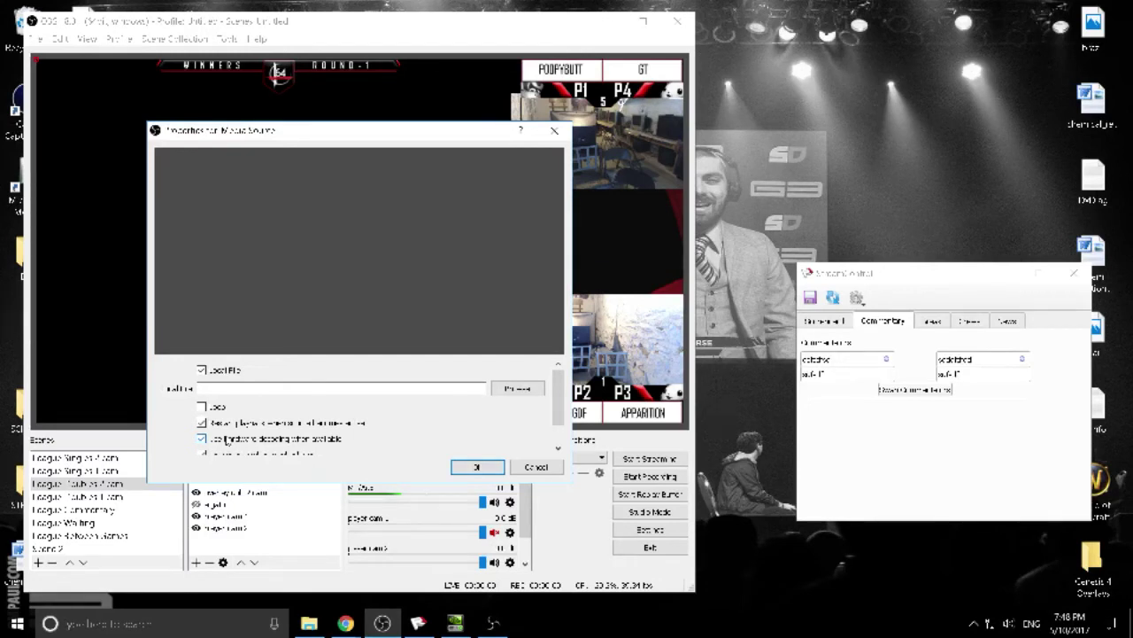
pyautogui.click(517, 388)
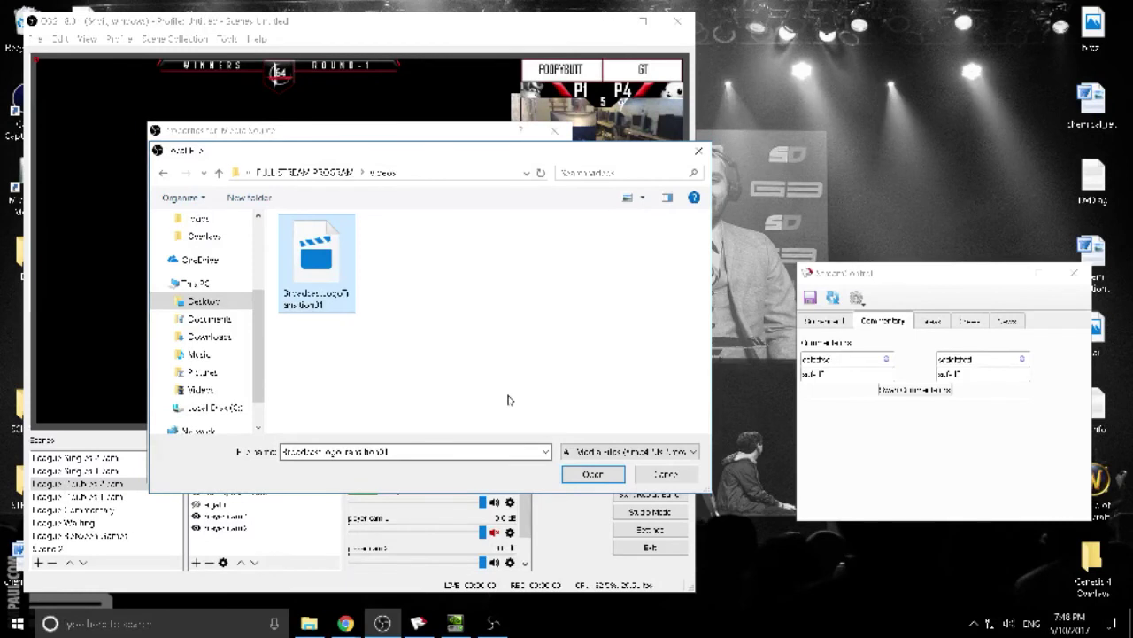
pyautogui.press('Return')
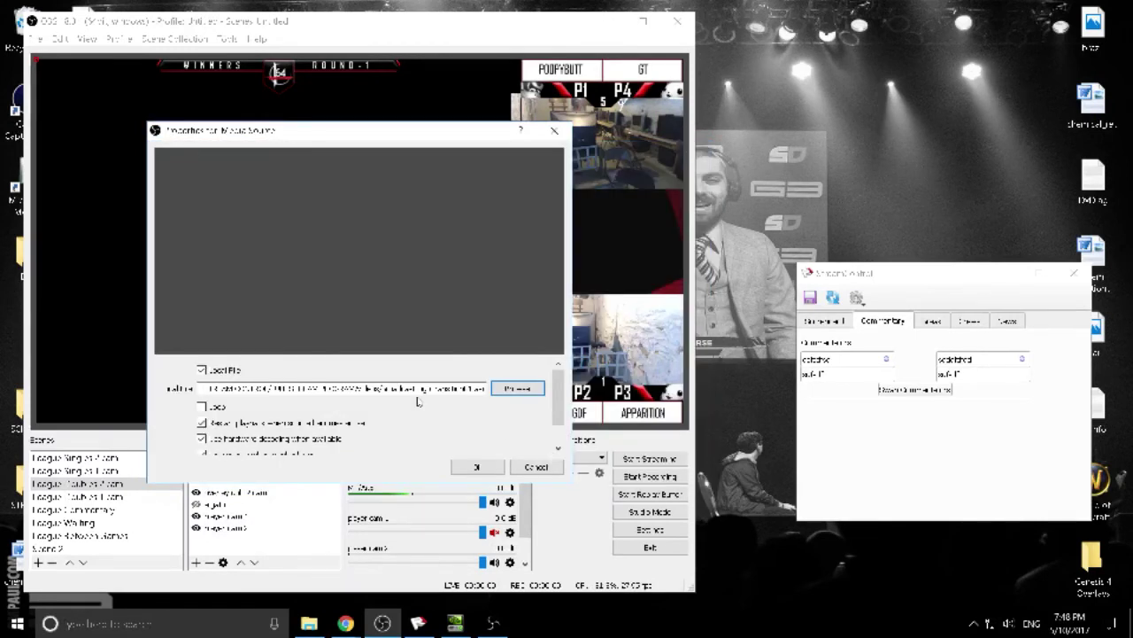
pyautogui.click(474, 467)
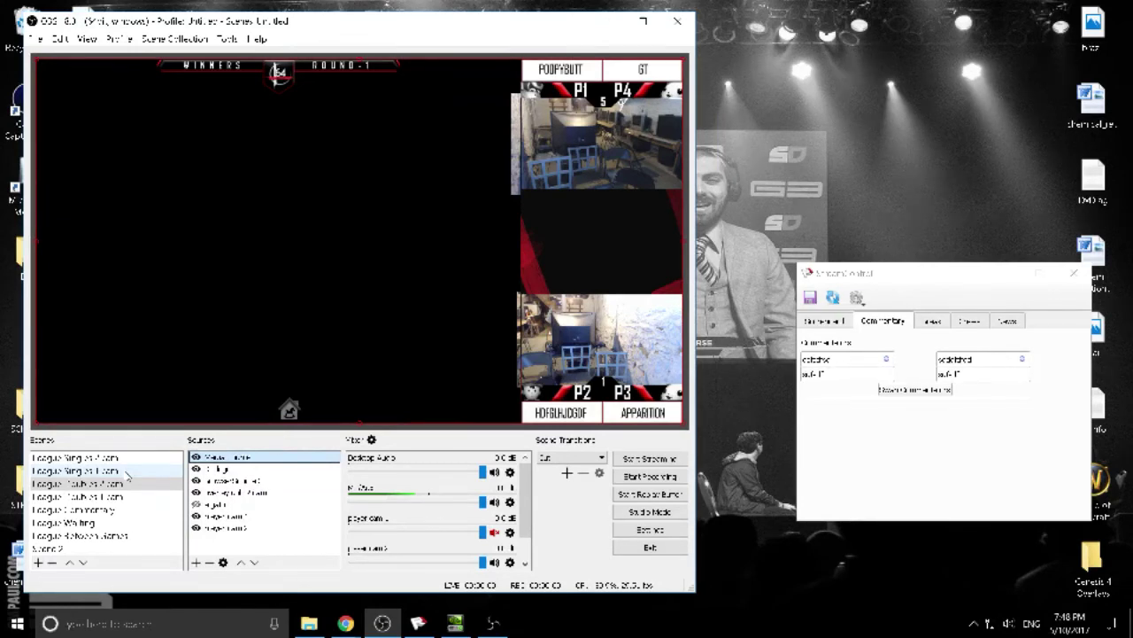
pyautogui.click(114, 510)
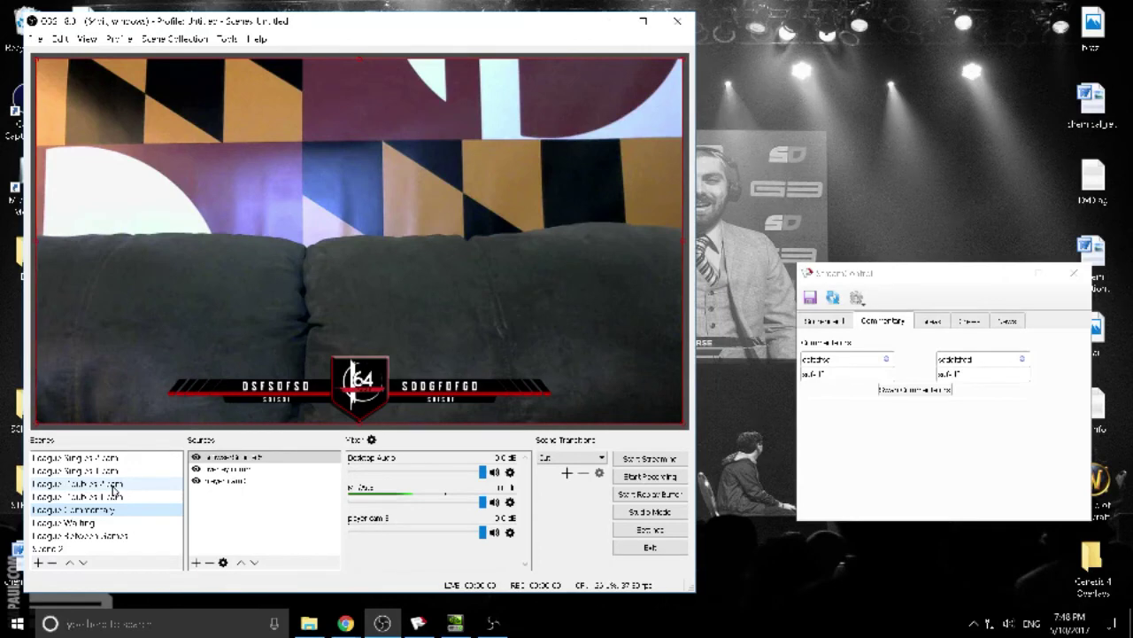
pyautogui.click(113, 485)
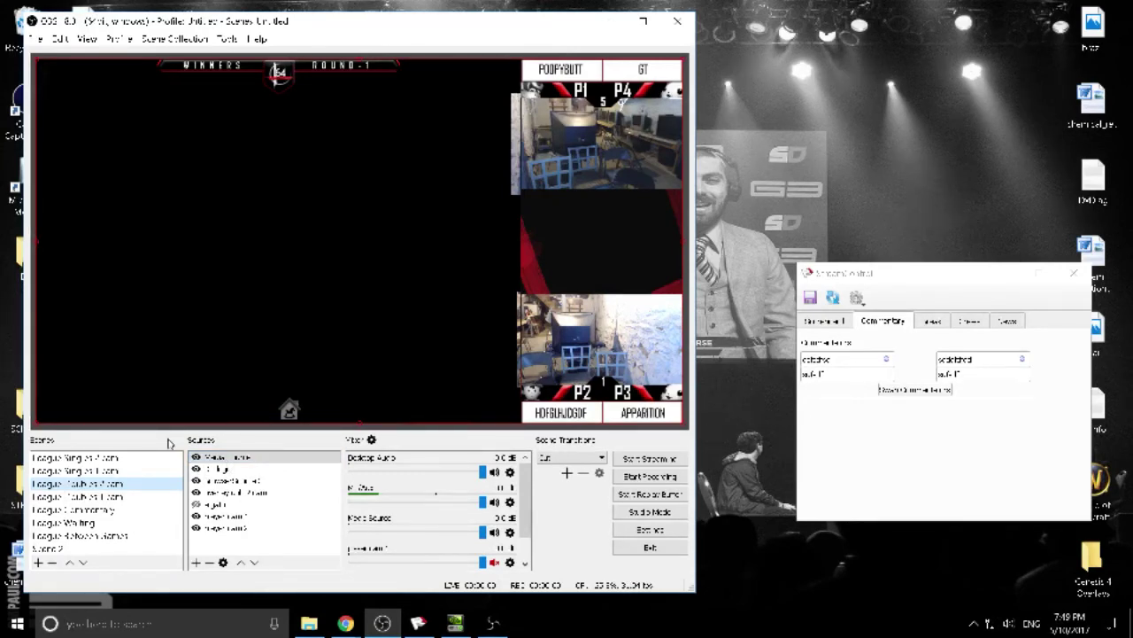
pyautogui.click(227, 469)
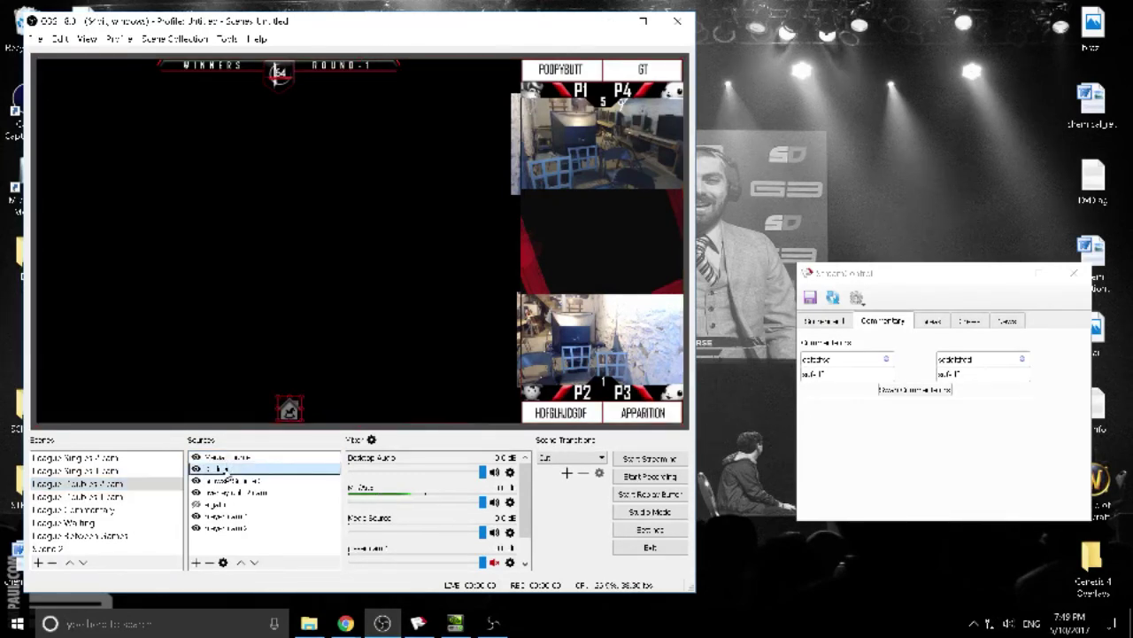
# Show the Add list of source types for the doubles scene's Sources panel.
pyautogui.rightClick(244, 547)
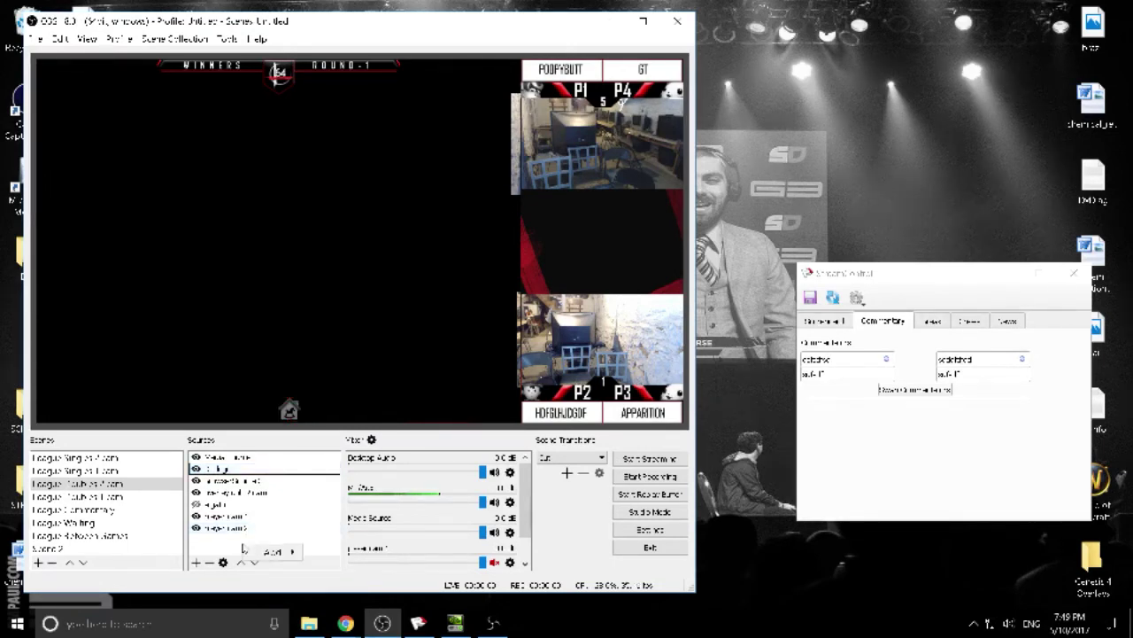
pyautogui.moveTo(272, 554)
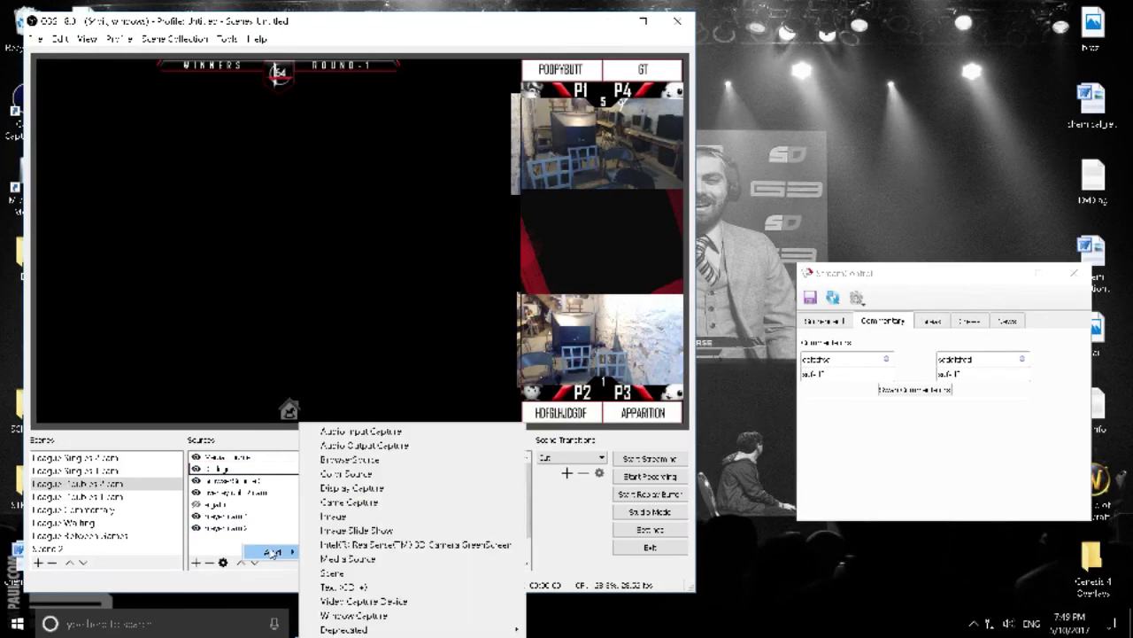